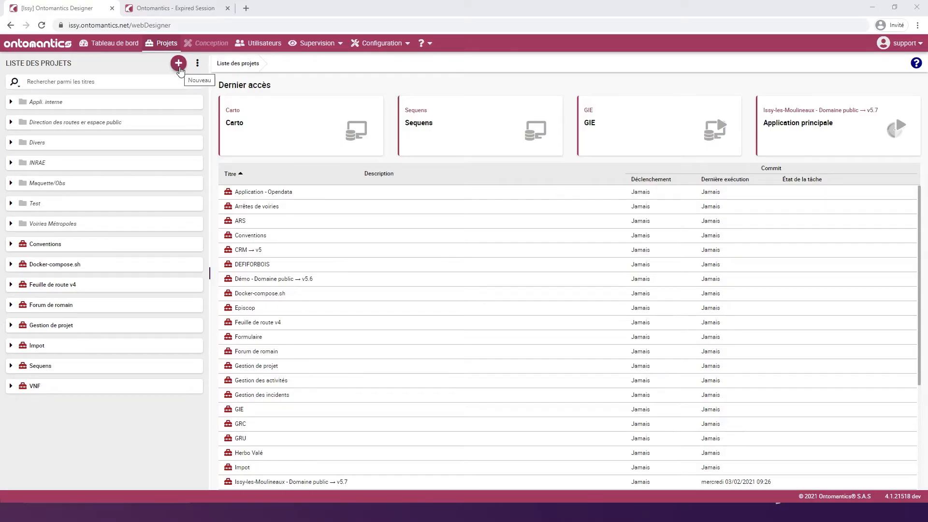
- Create an application titled Carto in a new project and save it
{"action": "left_click", "coordinate": [178, 63]}
{"action": "left_click", "coordinate": [207, 81]}
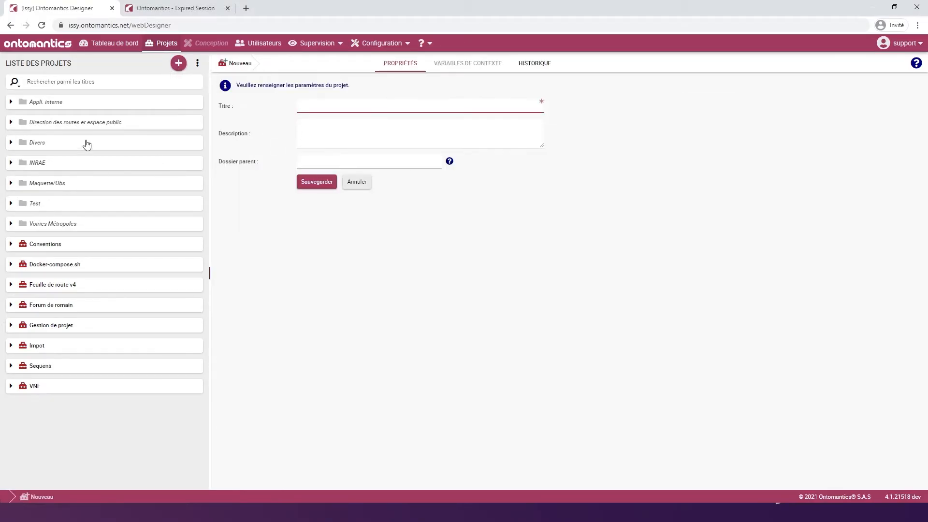
{"action": "left_click", "coordinate": [179, 63]}
{"action": "left_click", "coordinate": [204, 109]}
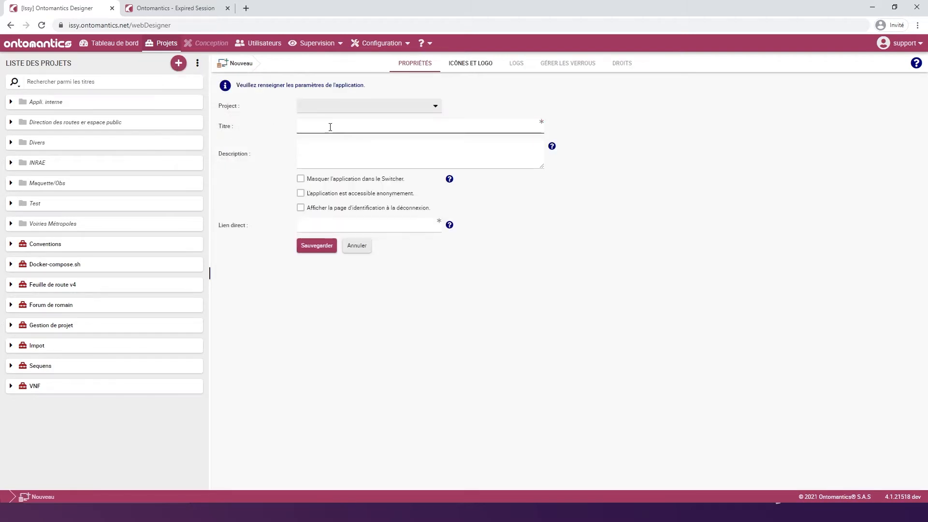
{"action": "left_click", "coordinate": [324, 106]}
{"action": "left_click", "coordinate": [323, 122]}
{"action": "left_click", "coordinate": [323, 128]}
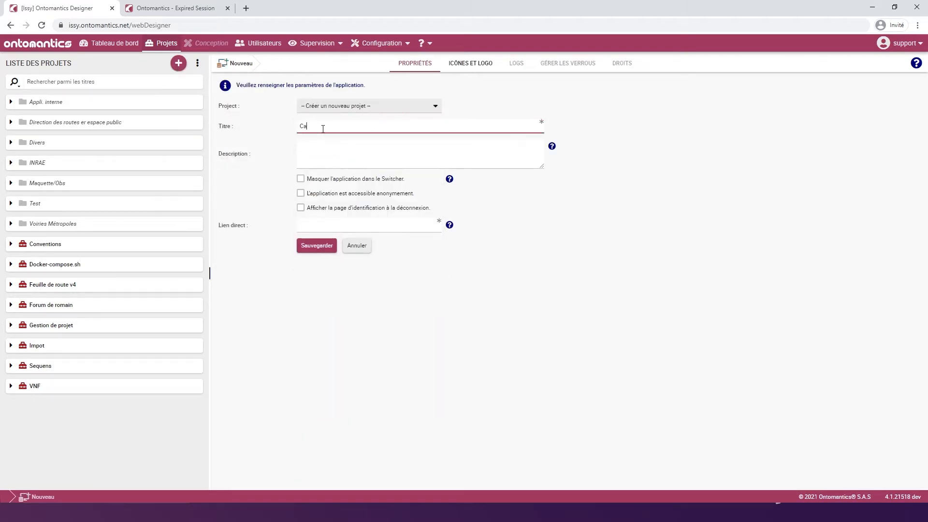
{"action": "left_click", "coordinate": [316, 246]}
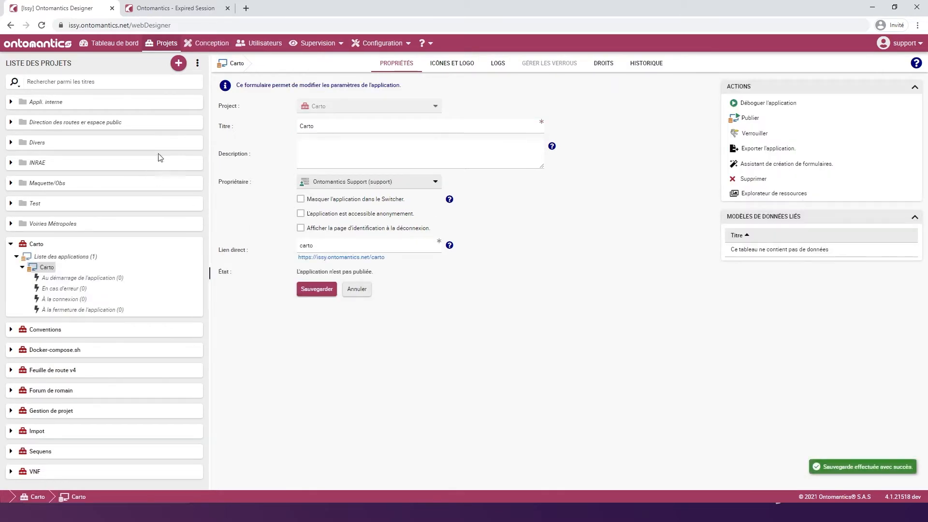
- Create an empty screen titled Carto in the application's design area and save it
{"action": "left_click", "coordinate": [208, 46]}
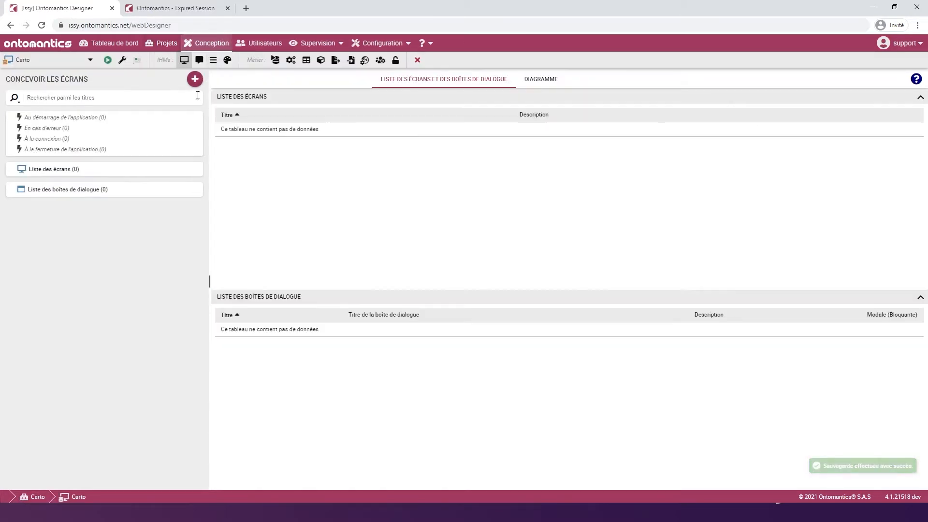
{"action": "left_click", "coordinate": [192, 81]}
{"action": "left_click", "coordinate": [231, 96]}
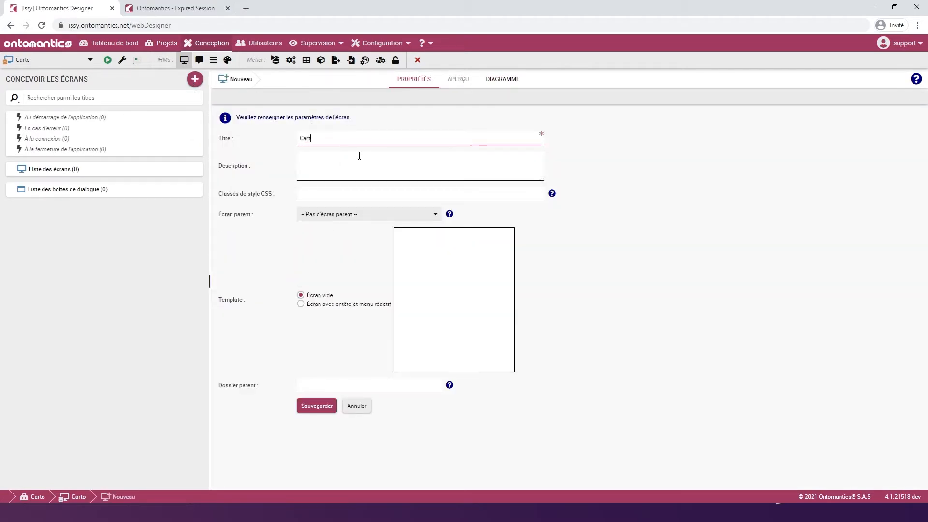
{"action": "type", "text": "Carto"}
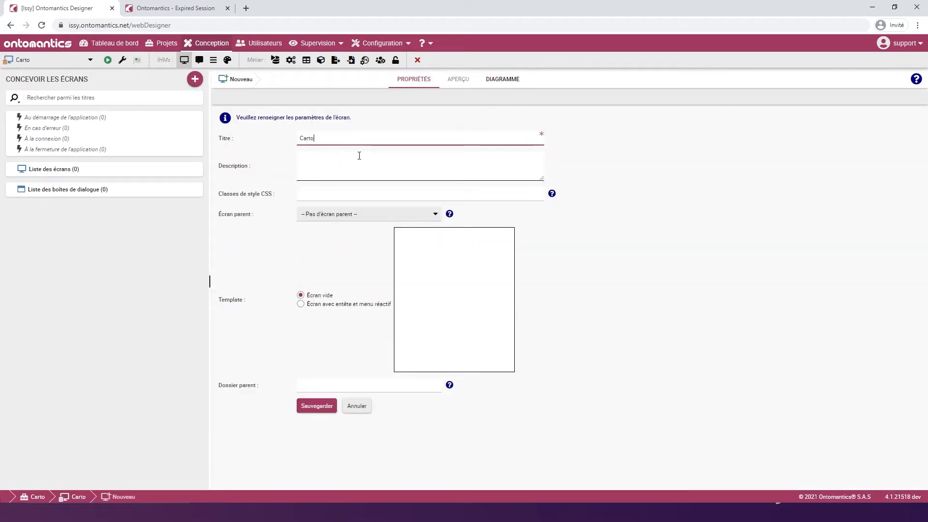
{"action": "left_click", "coordinate": [316, 406]}
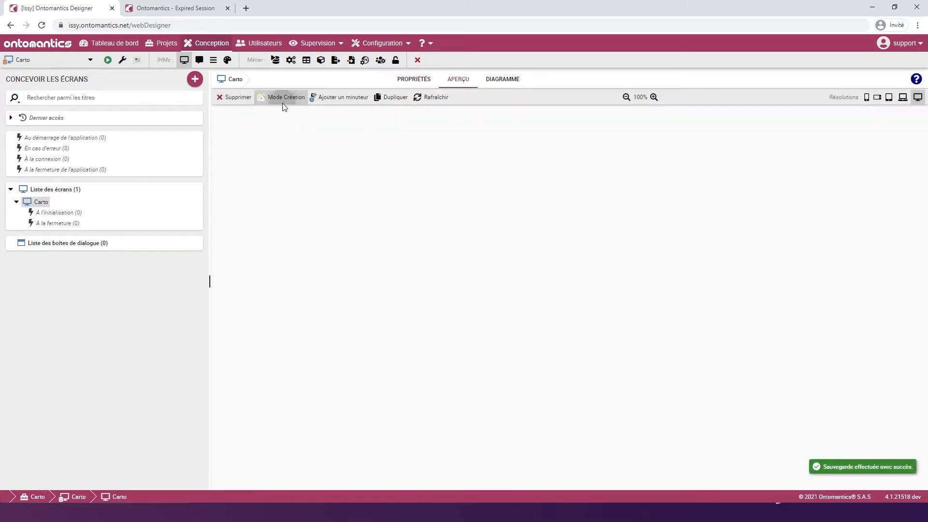
- Enter creation mode for the Carto screen and place a Carte map element on its grid
{"action": "left_click", "coordinate": [282, 103]}
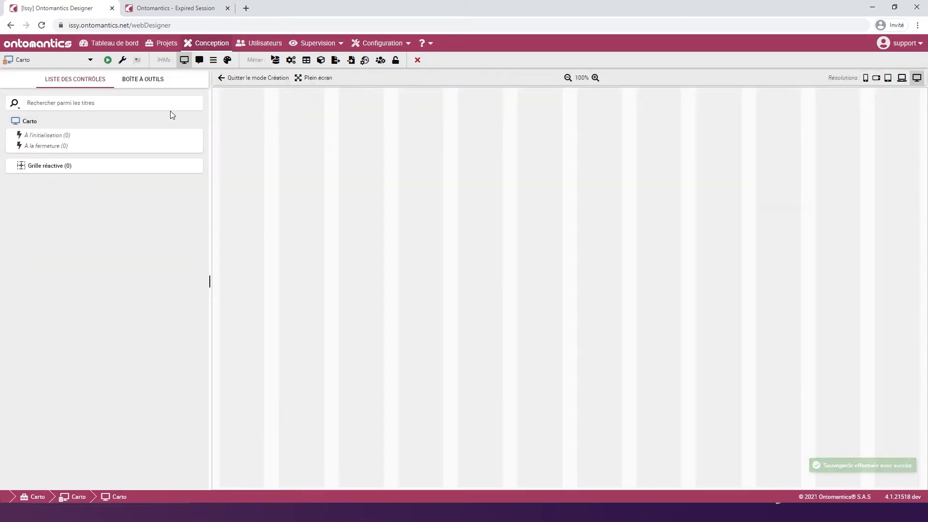
{"action": "left_click", "coordinate": [157, 82]}
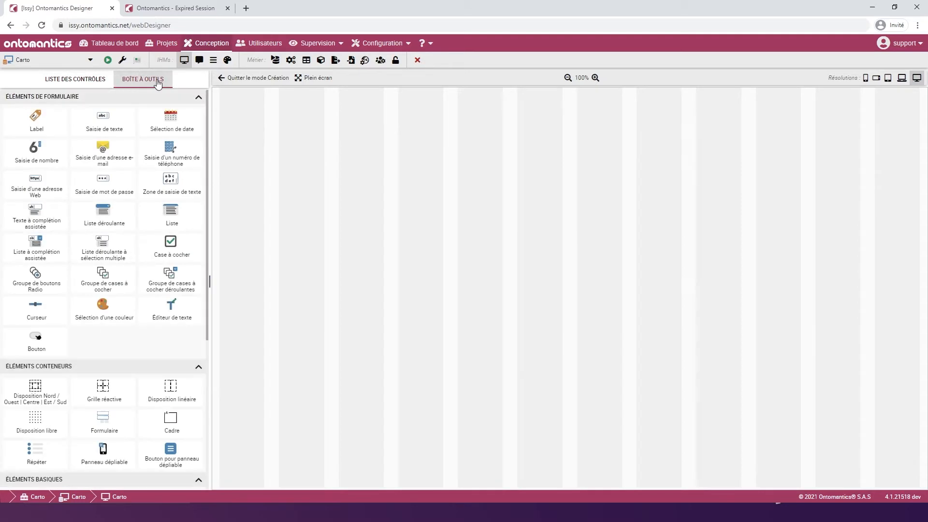
{"action": "scroll", "coordinate": [140, 189], "scroll_direction": "down", "scroll_amount": 5}
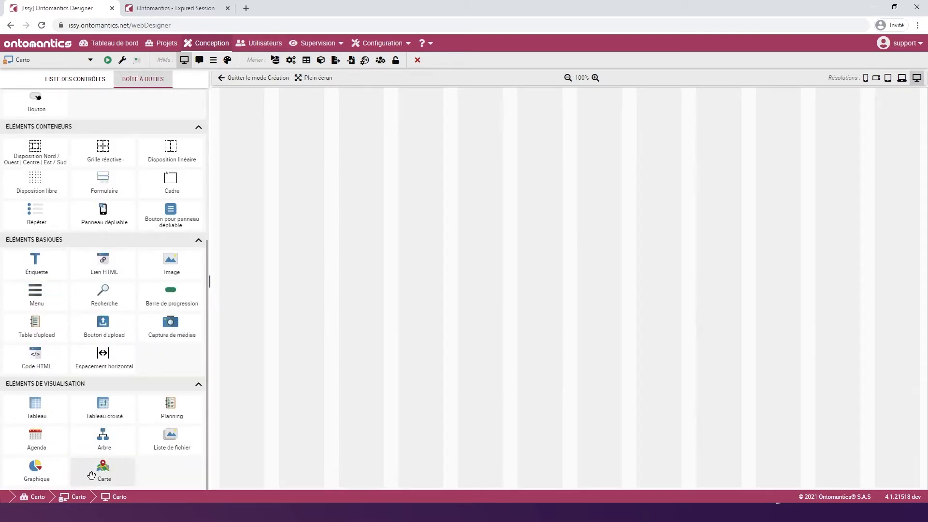
{"action": "left_click_drag", "start_coordinate": [103, 477], "coordinate": [456, 328]}
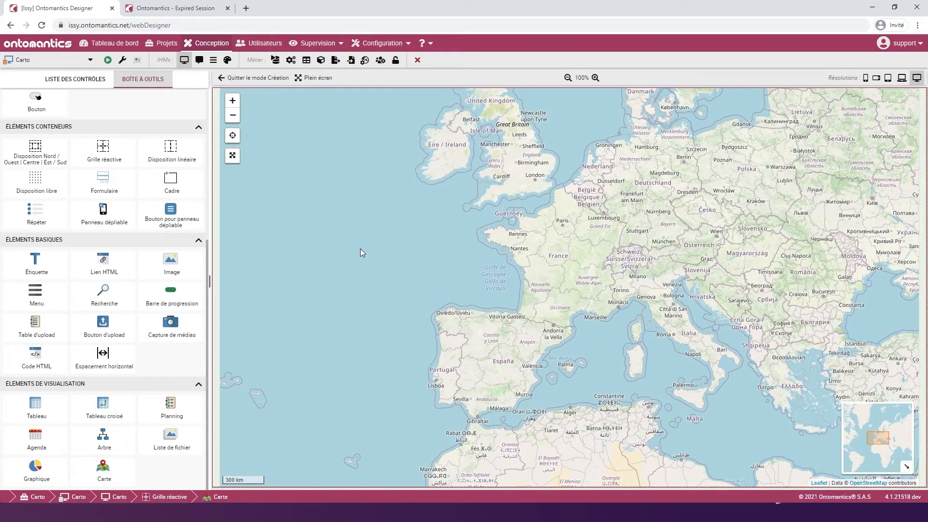
- Enable the drawing bar (Afficher la barre de dessin) in the map's properties and save
{"action": "right_click", "coordinate": [311, 208]}
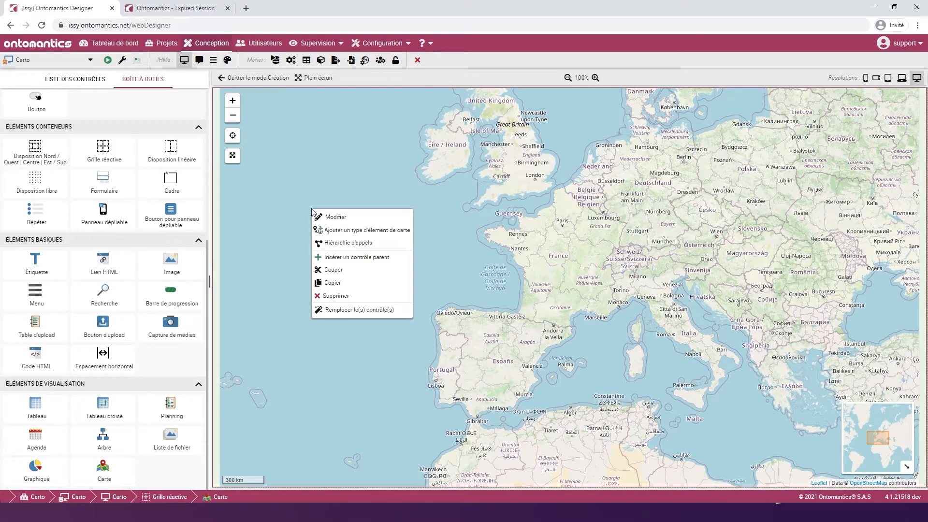
{"action": "left_click", "coordinate": [341, 221]}
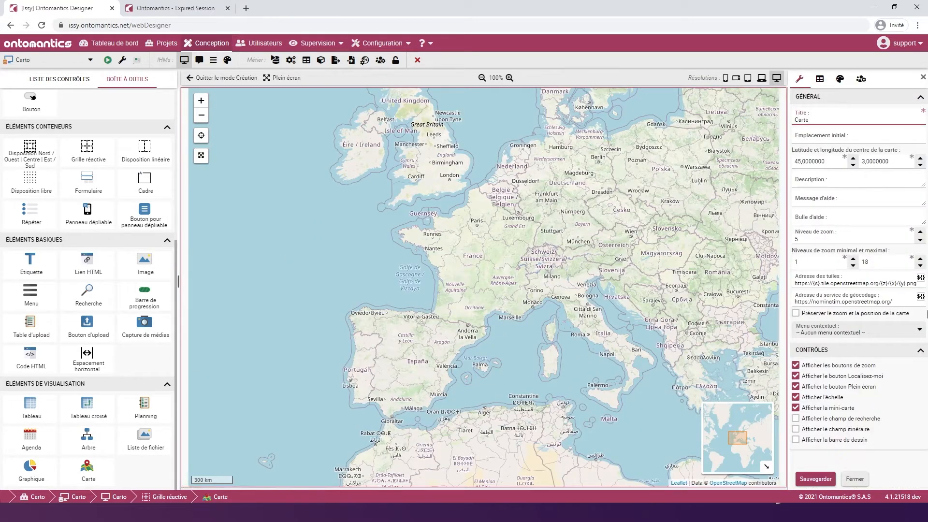
{"action": "left_click", "coordinate": [798, 442]}
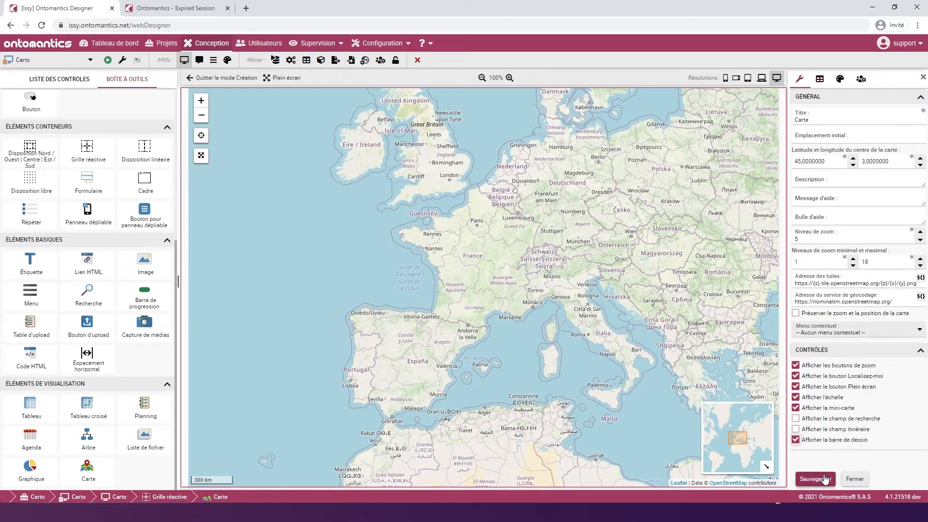
{"action": "left_click", "coordinate": [804, 474]}
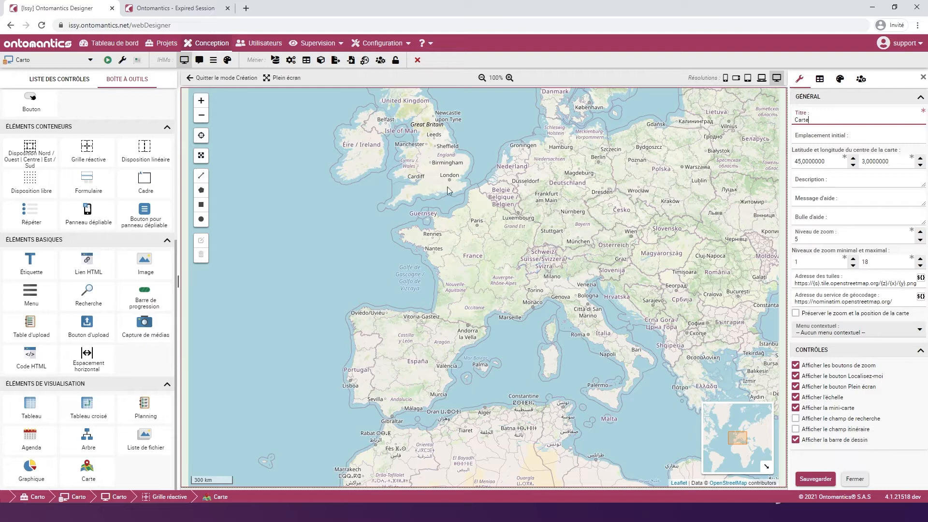
- Create a data set titled Carte for the map with its preselected fields, keeping the Latitude function on the latitude field
{"action": "left_click", "coordinate": [822, 84]}
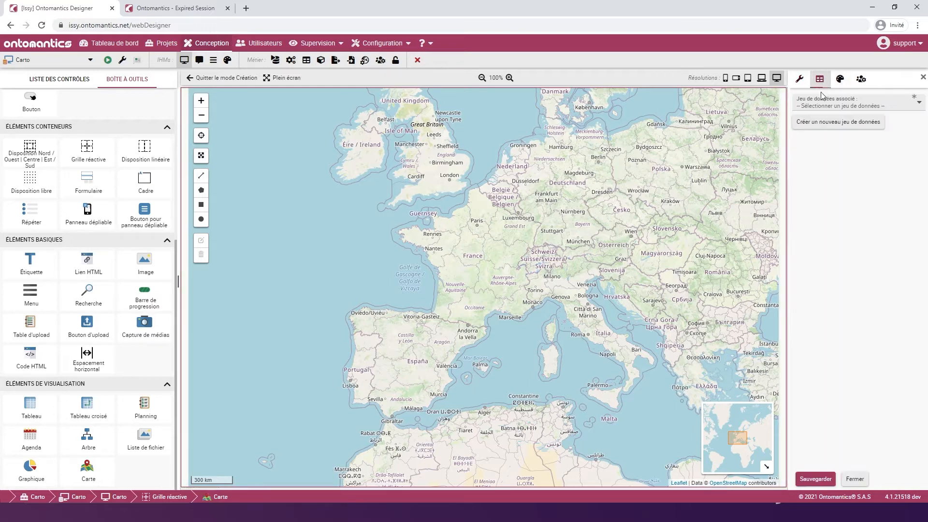
{"action": "left_click", "coordinate": [844, 126]}
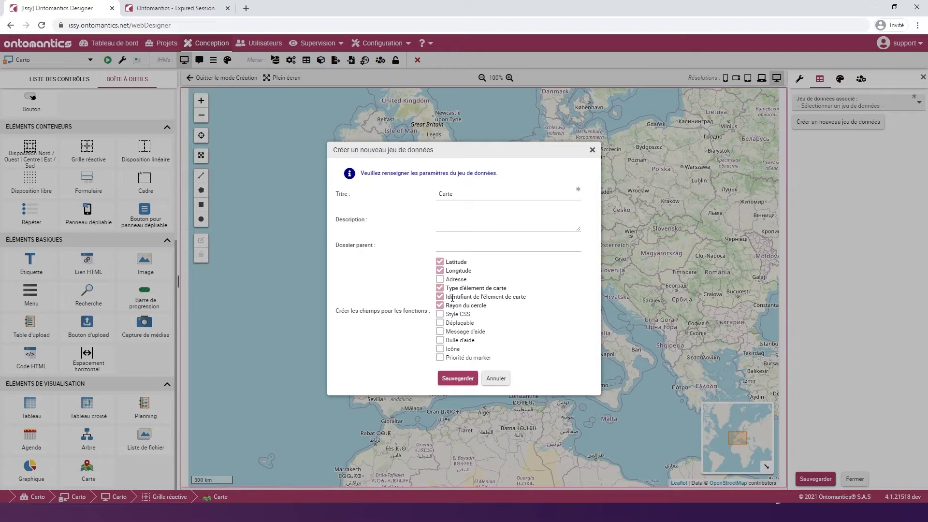
{"action": "left_click", "coordinate": [450, 380]}
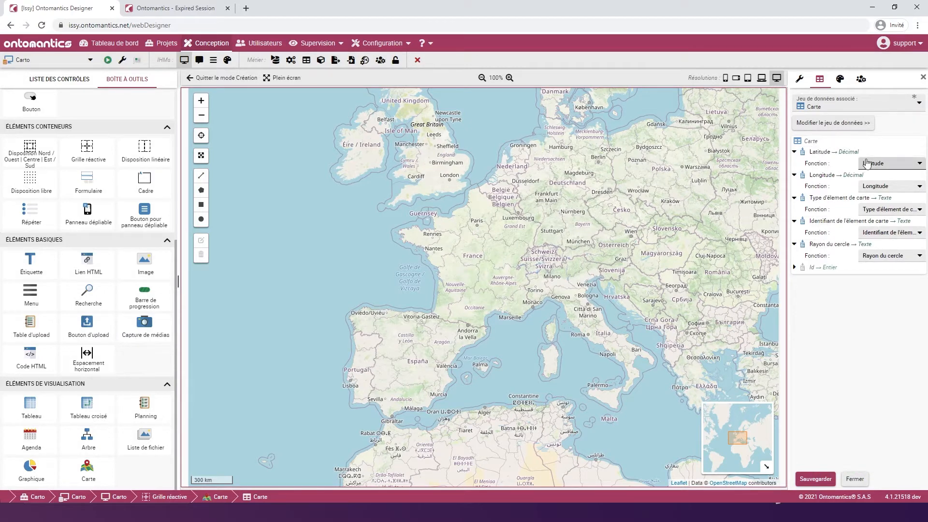
{"action": "left_click", "coordinate": [891, 167]}
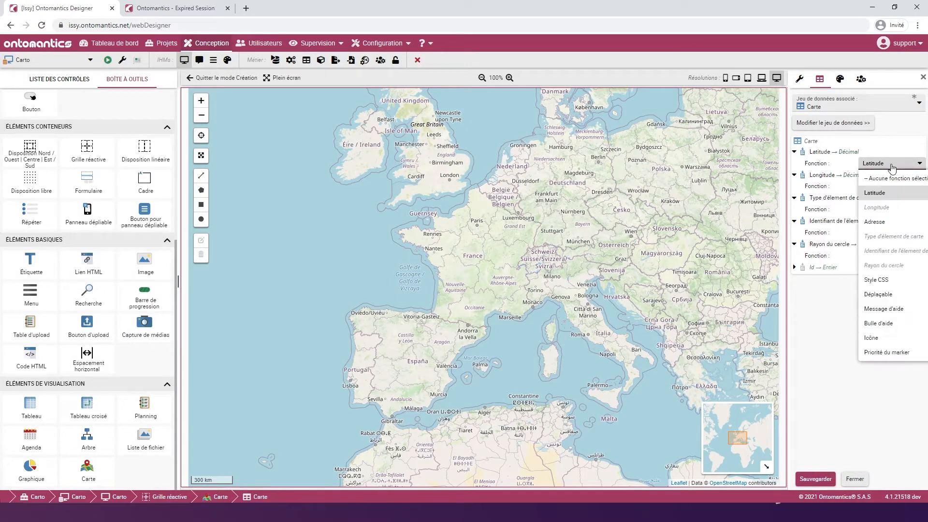
{"action": "left_click", "coordinate": [875, 193]}
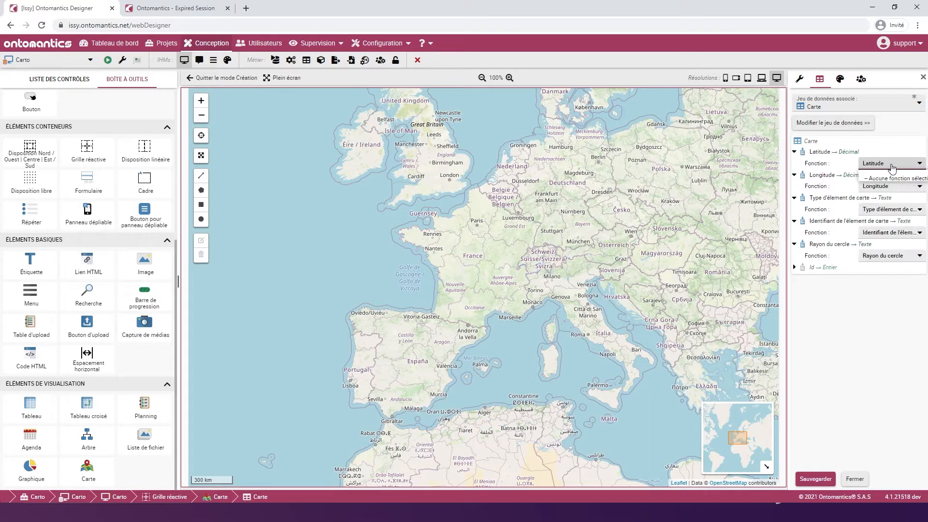
- Go to the Carte data set's definition, make its Id field auto-incrementing and save the field
{"action": "right_click", "coordinate": [812, 143]}
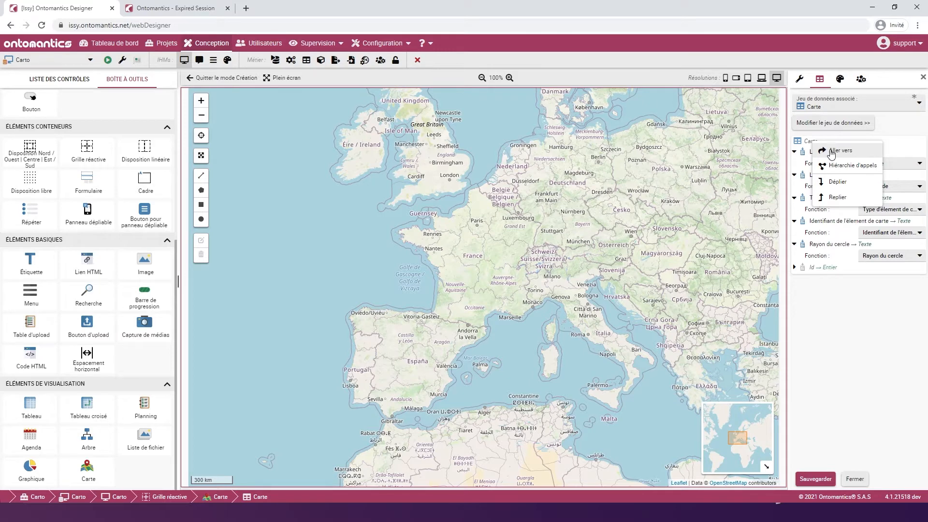
{"action": "left_click", "coordinate": [834, 151]}
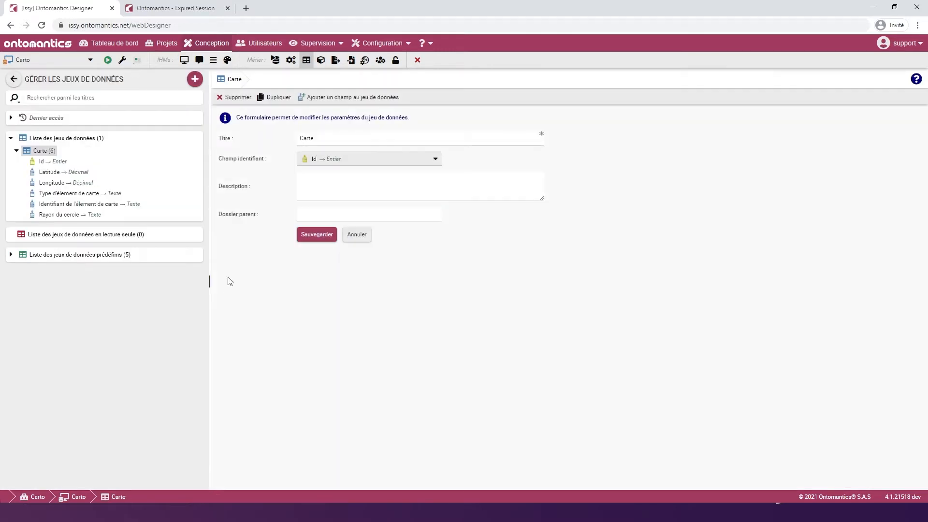
{"action": "left_click", "coordinate": [65, 164]}
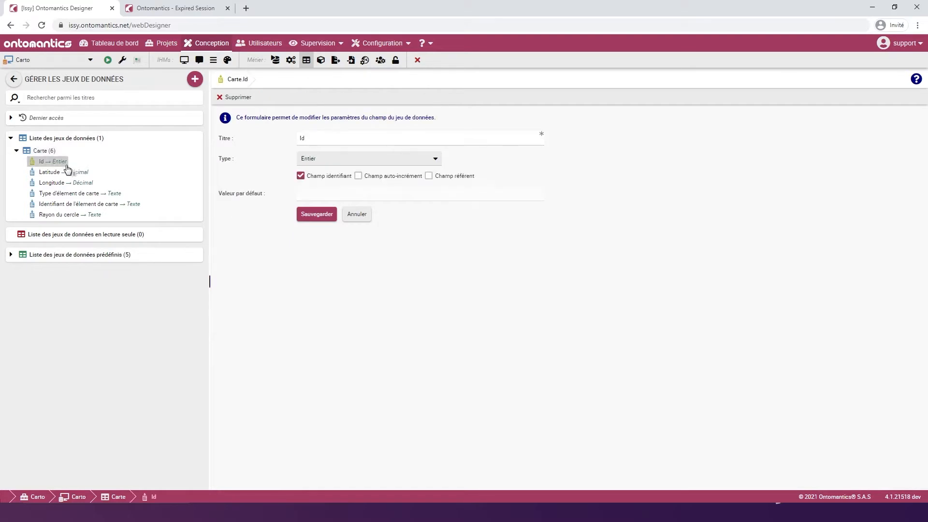
{"action": "left_click", "coordinate": [359, 177]}
{"action": "left_click", "coordinate": [318, 214]}
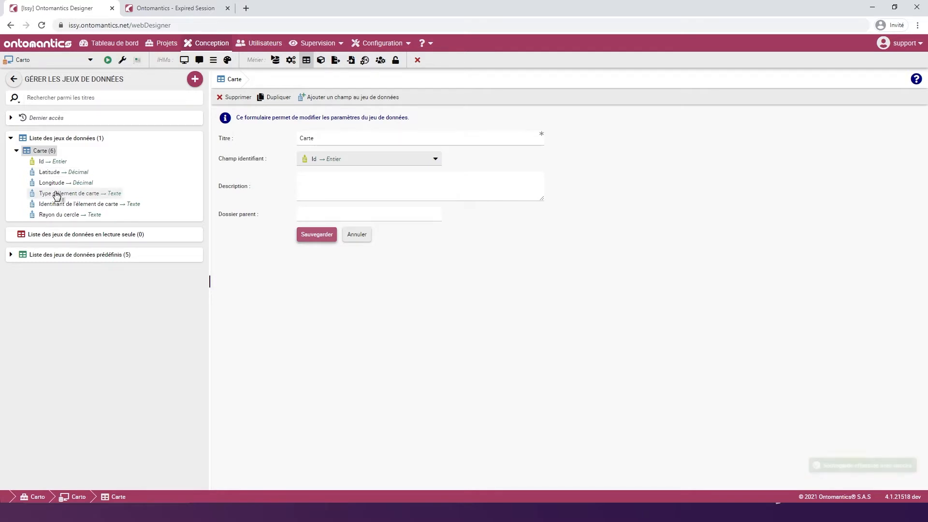
- Add a field titled IdBDD of type Entier to the Carte data set and save it
{"action": "right_click", "coordinate": [43, 151]}
{"action": "left_click", "coordinate": [61, 161]}
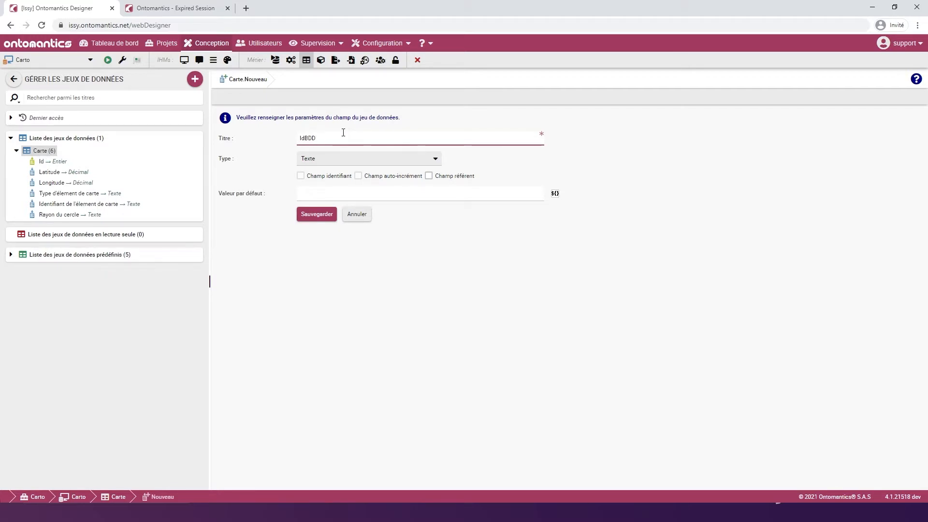
{"action": "left_click", "coordinate": [311, 159]}
{"action": "left_click", "coordinate": [313, 187]}
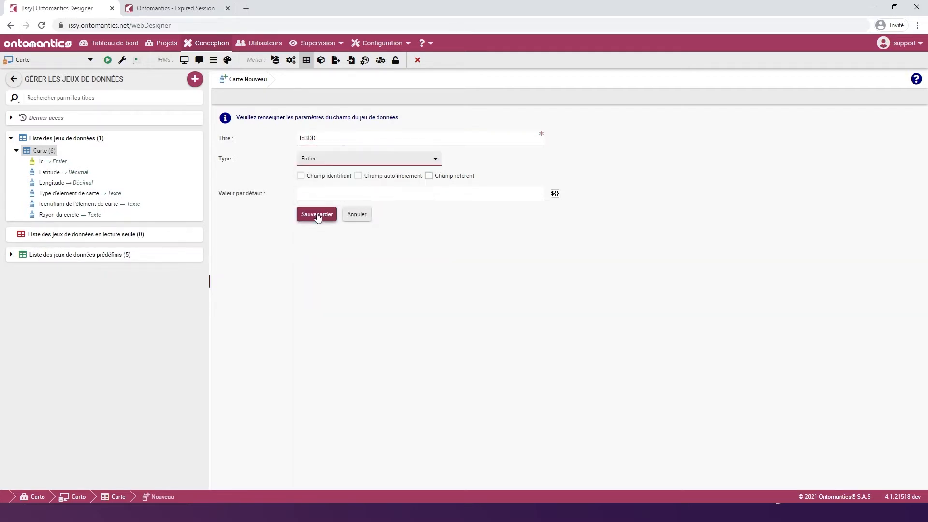
{"action": "left_click", "coordinate": [317, 216]}
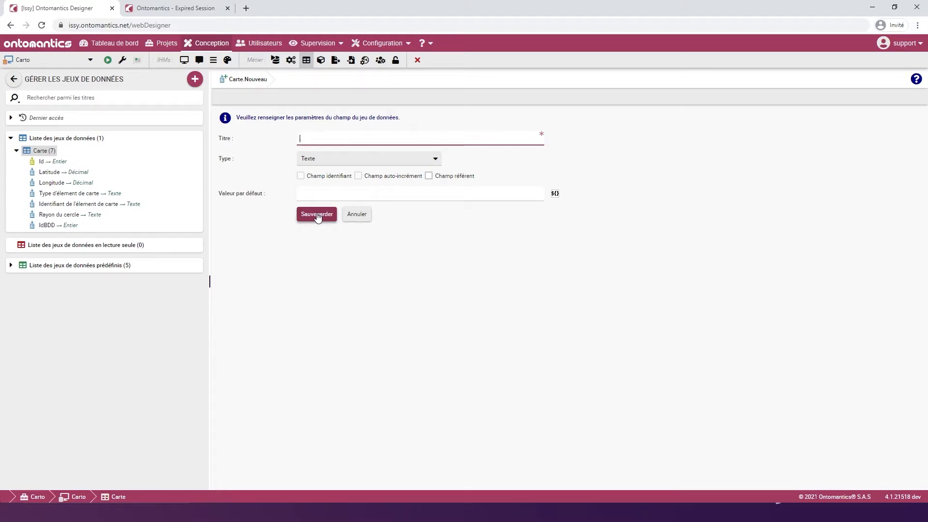
- Launch the Carto application in the debugger and draw a closed four-sided polygon over northern France on the map
{"action": "left_click", "coordinate": [107, 61]}
{"action": "left_click", "coordinate": [341, 8]}
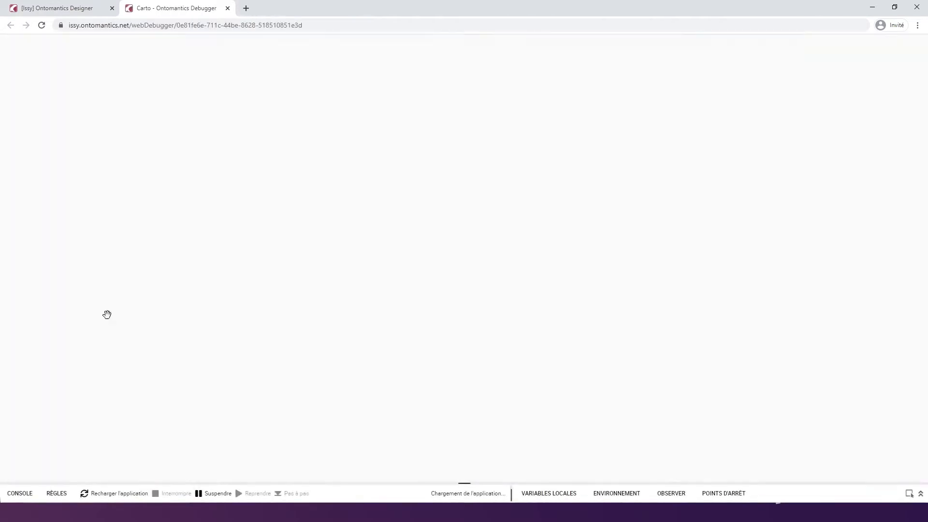
{"action": "left_click", "coordinate": [22, 138]}
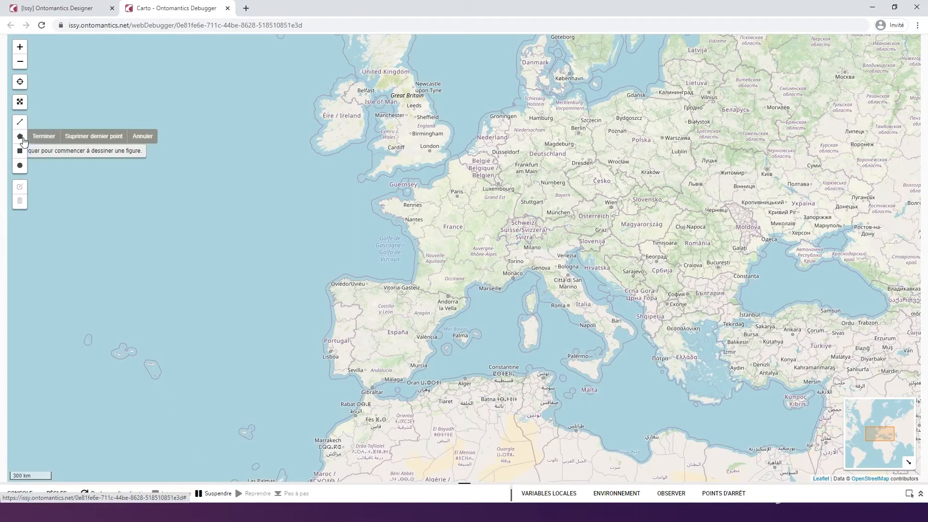
{"action": "left_click_drag", "start_coordinate": [434, 203], "coordinate": [518, 238]}
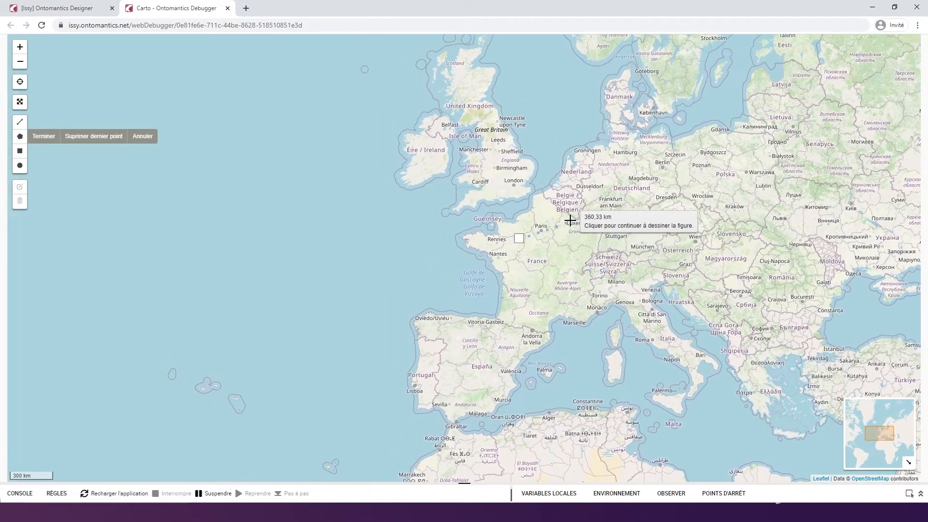
{"action": "left_click", "coordinate": [570, 220]}
{"action": "left_click", "coordinate": [567, 260]}
{"action": "left_click", "coordinate": [526, 267]}
{"action": "left_click", "coordinate": [519, 238]}
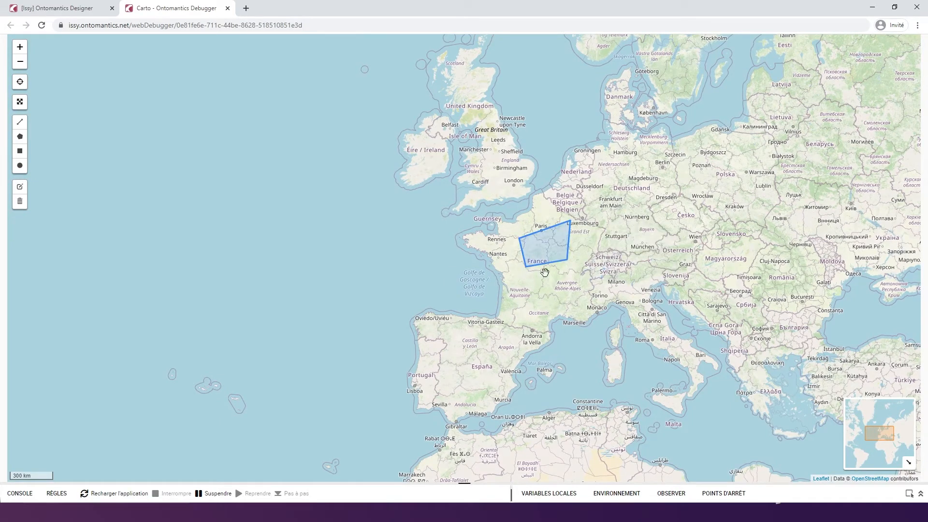
- Examine the rows of the map's Carte data set among the debugger's local variables
{"action": "left_click_drag", "start_coordinate": [545, 272], "coordinate": [489, 314]}
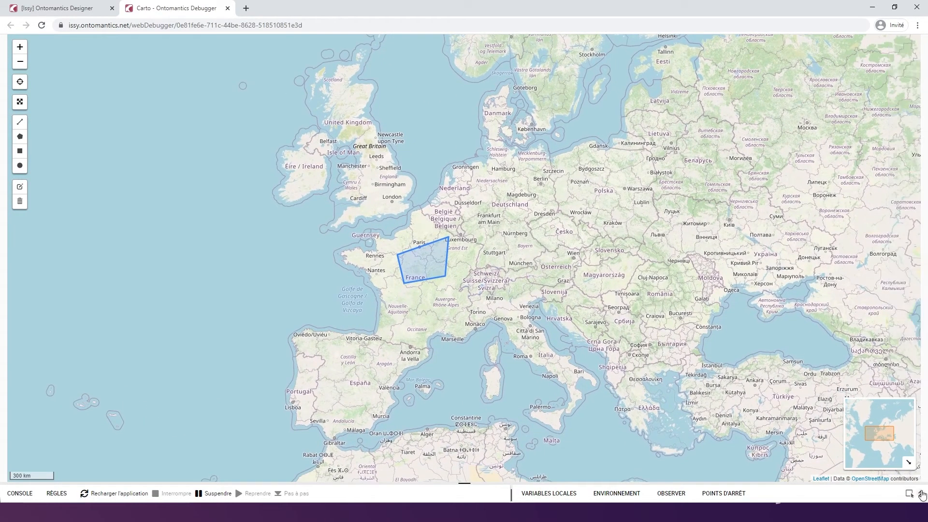
{"action": "left_click", "coordinate": [922, 494]}
{"action": "left_click", "coordinate": [527, 419]}
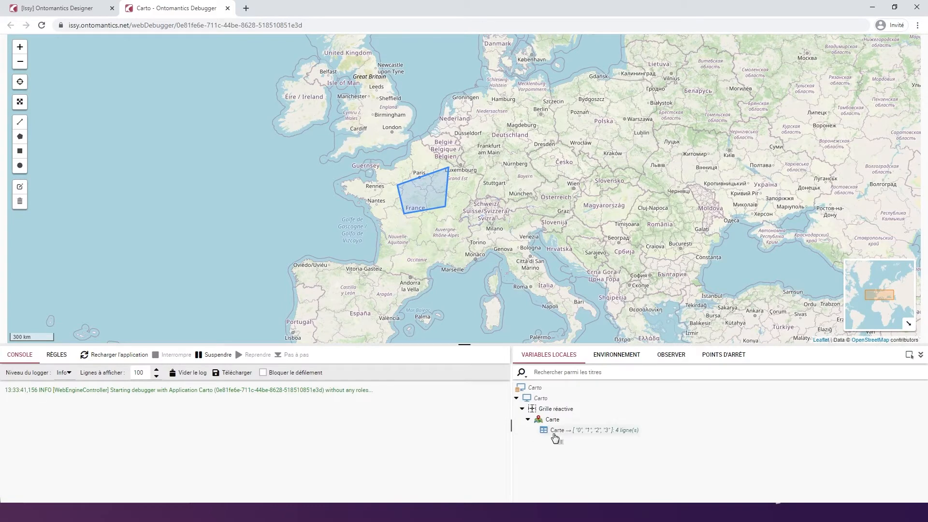
{"action": "left_click", "coordinate": [572, 432]}
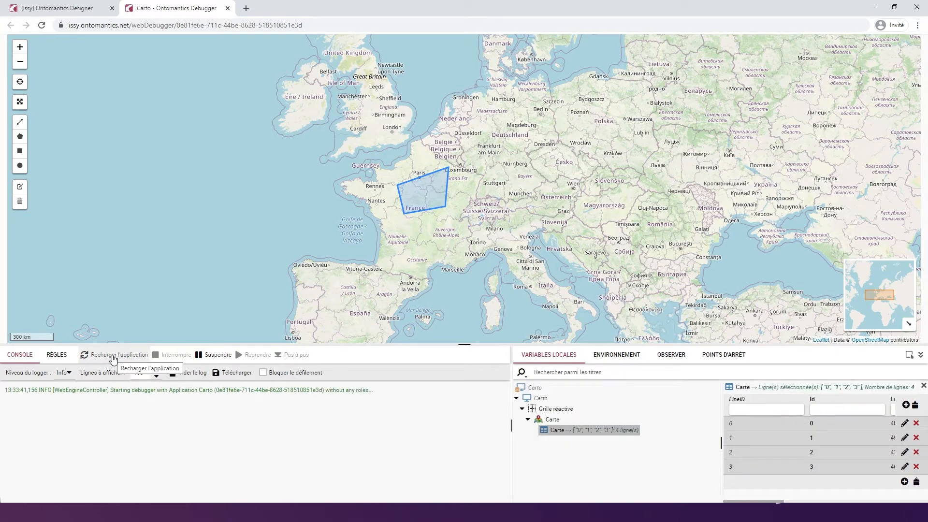
- Reload the debugged application, and create and save a new data model titled Carto in the designer's Carto project
{"action": "left_click", "coordinate": [137, 353]}
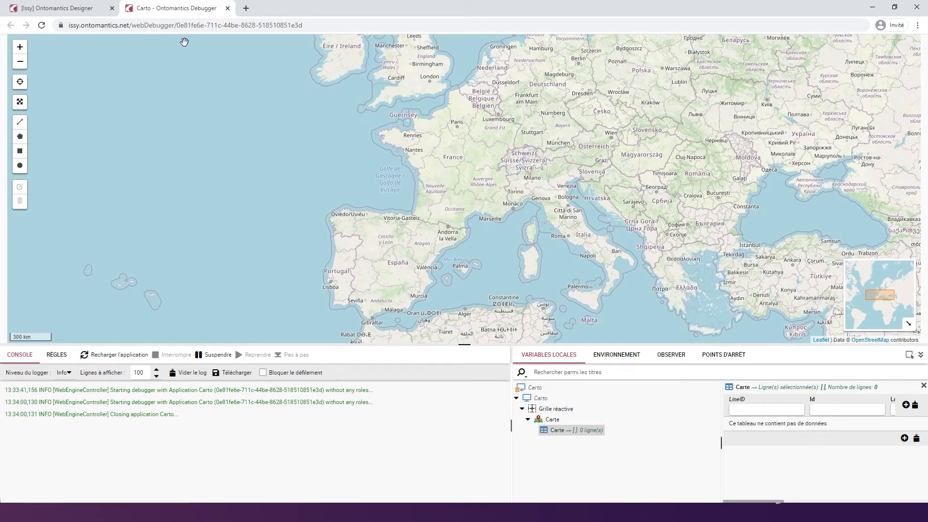
{"action": "left_click", "coordinate": [61, 6]}
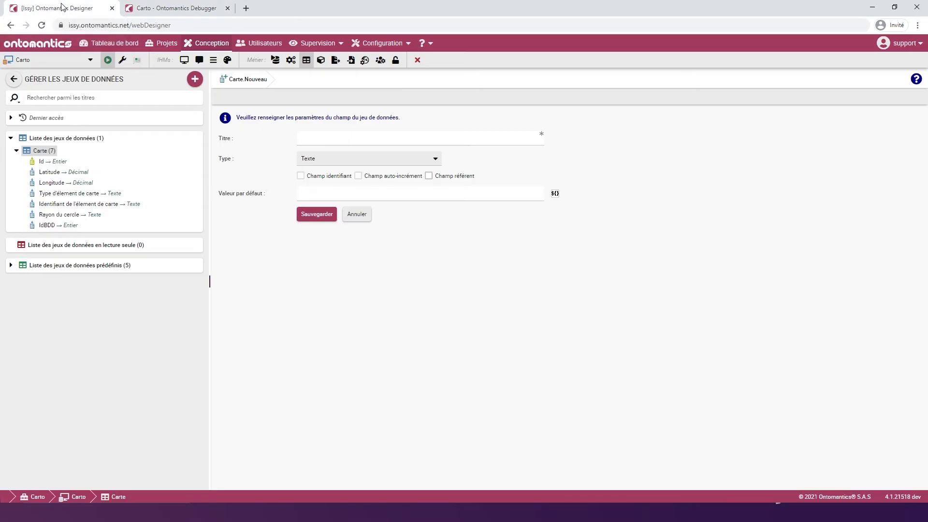
{"action": "left_click", "coordinate": [164, 46]}
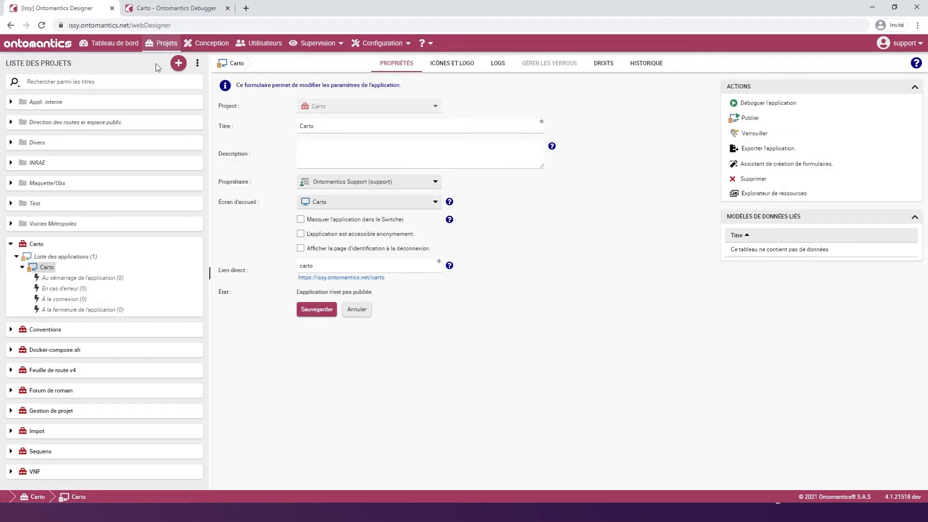
{"action": "right_click", "coordinate": [39, 245]}
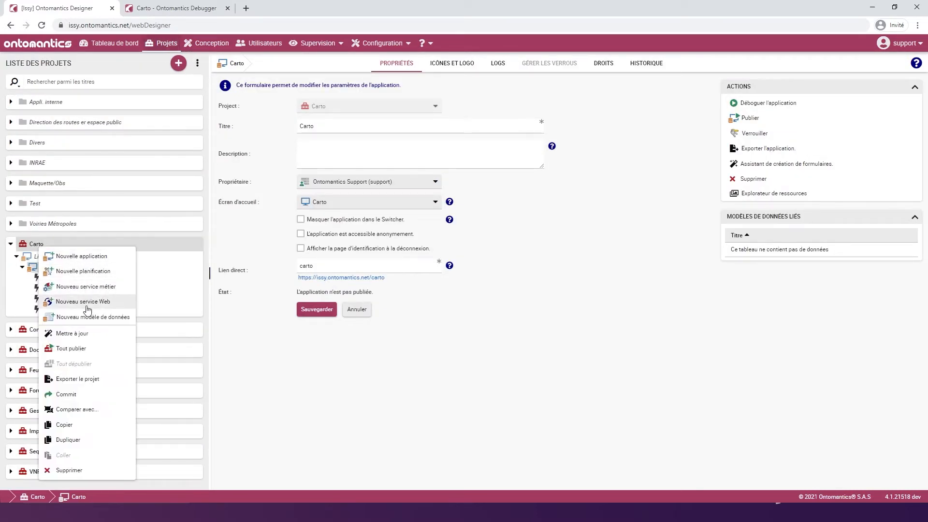
{"action": "left_click", "coordinate": [81, 317]}
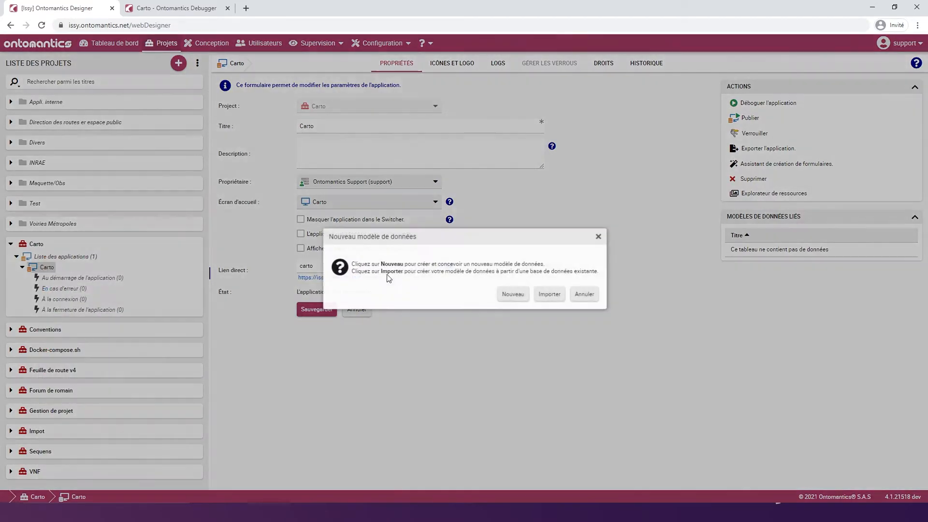
{"action": "left_click", "coordinate": [514, 292]}
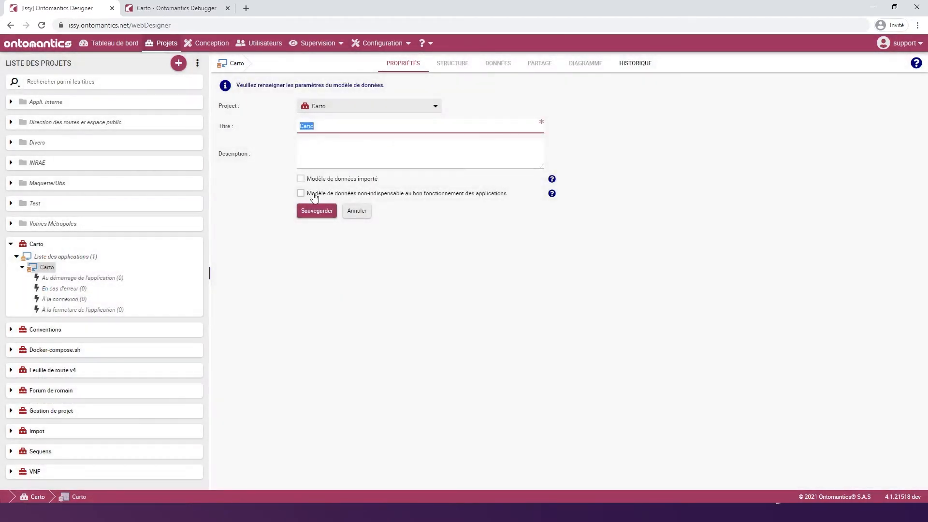
{"action": "left_click", "coordinate": [315, 211]}
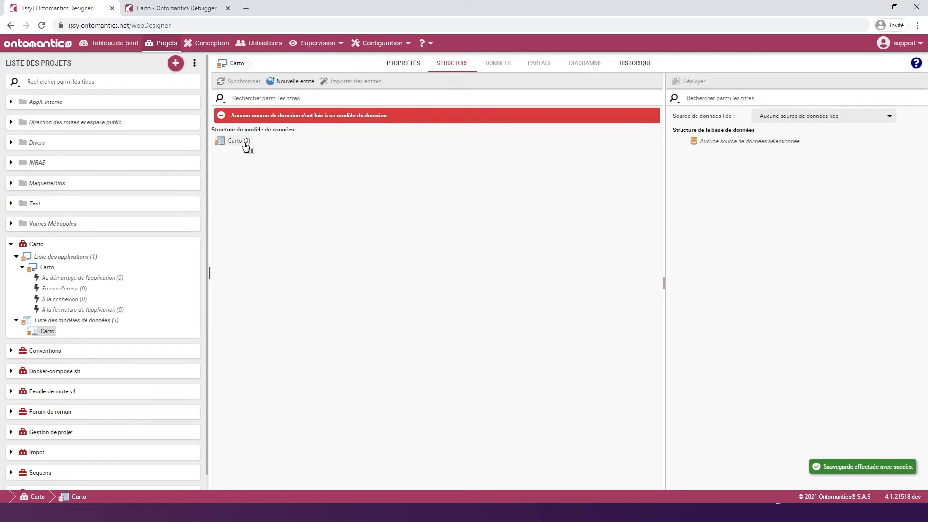
- Add a table entity titled carto with a database-managed auto-incrementing primary key to the Carto data model and save it
{"action": "right_click", "coordinate": [241, 141]}
{"action": "left_click", "coordinate": [261, 153]}
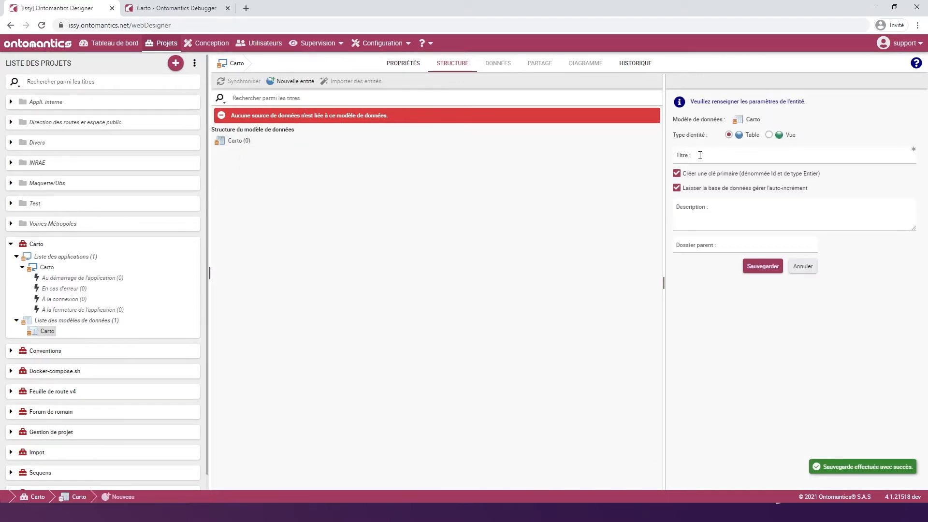
{"action": "left_click", "coordinate": [700, 155]}
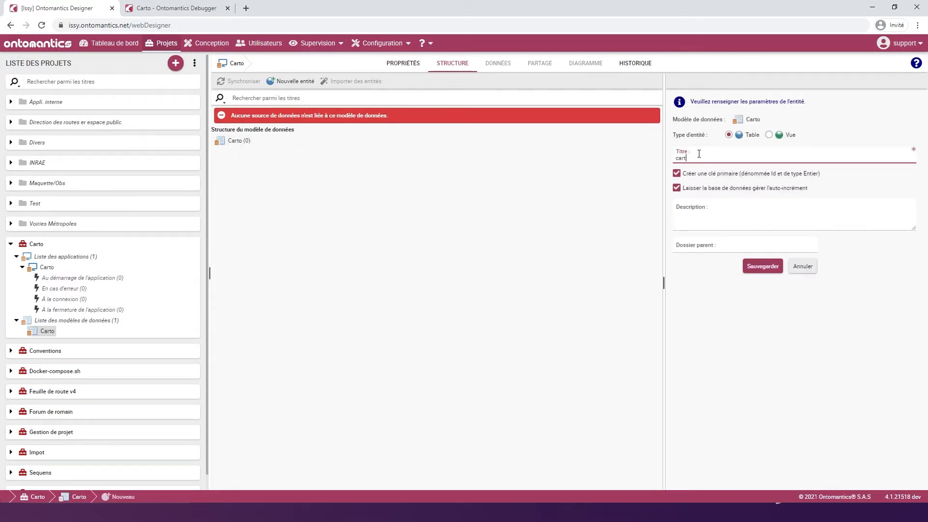
{"action": "left_click", "coordinate": [764, 267]}
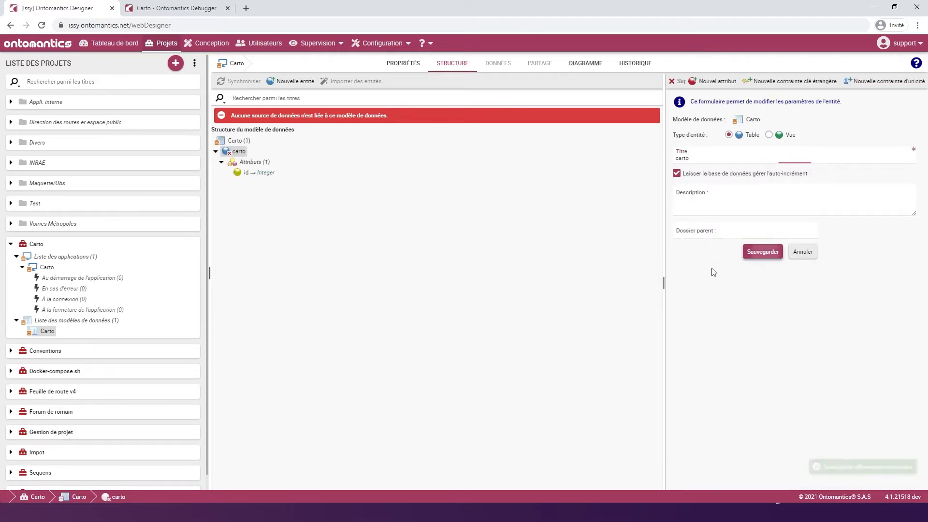
- Add and save two VarChar attributes of size 255, latitude and longitude, in the carto table
{"action": "right_click", "coordinate": [234, 153]}
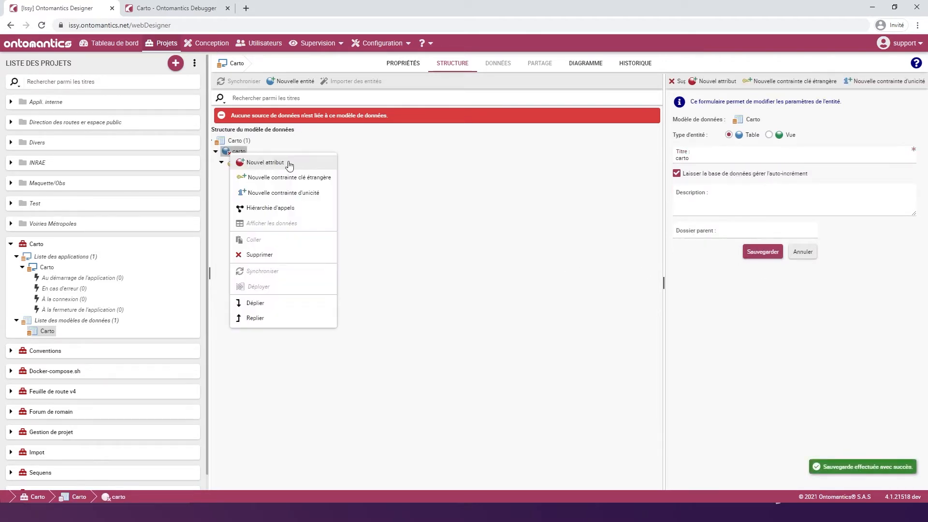
{"action": "left_click", "coordinate": [289, 166]}
{"action": "left_click", "coordinate": [704, 142]}
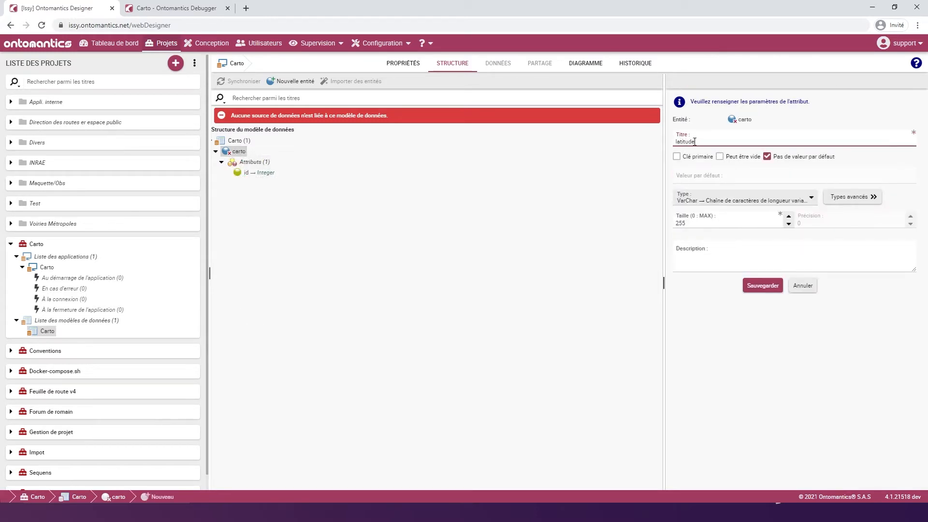
{"action": "left_click", "coordinate": [772, 286]}
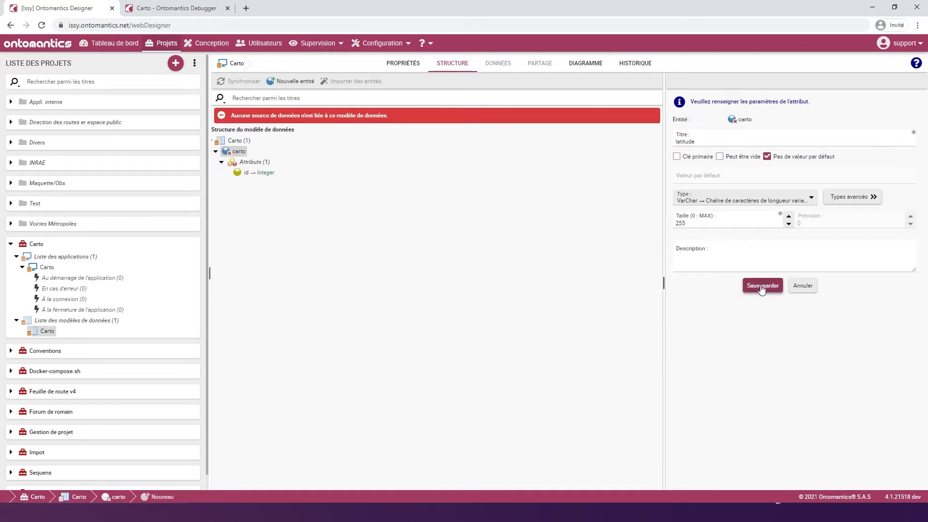
{"action": "left_click", "coordinate": [687, 140]}
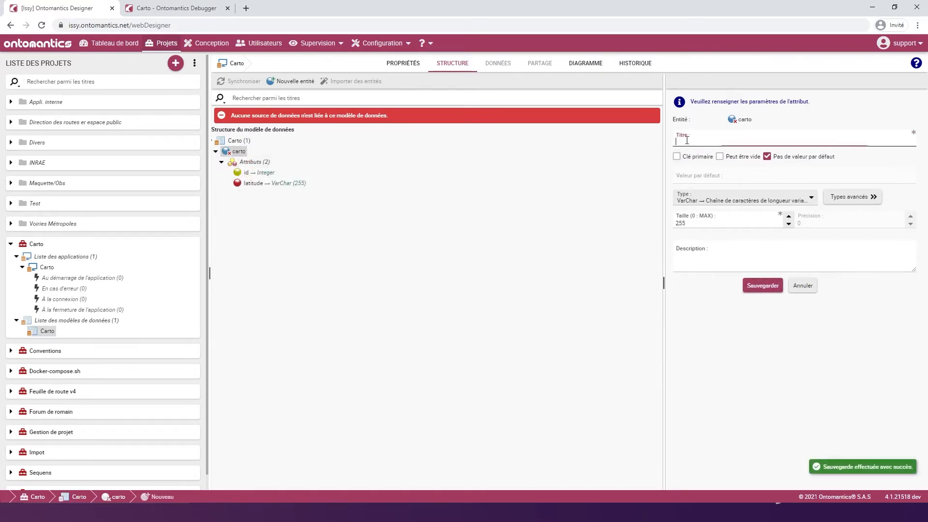
{"action": "type", "text": "longitude"}
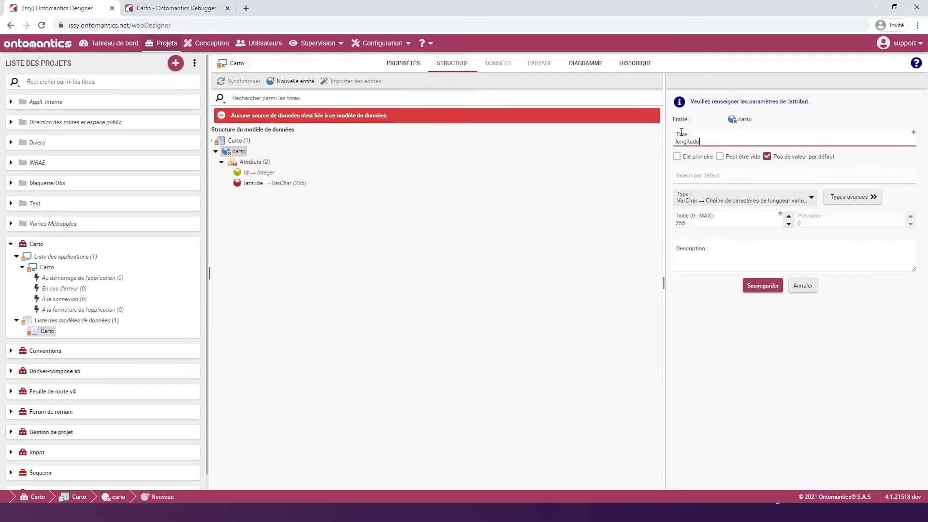
{"action": "left_click", "coordinate": [769, 285]}
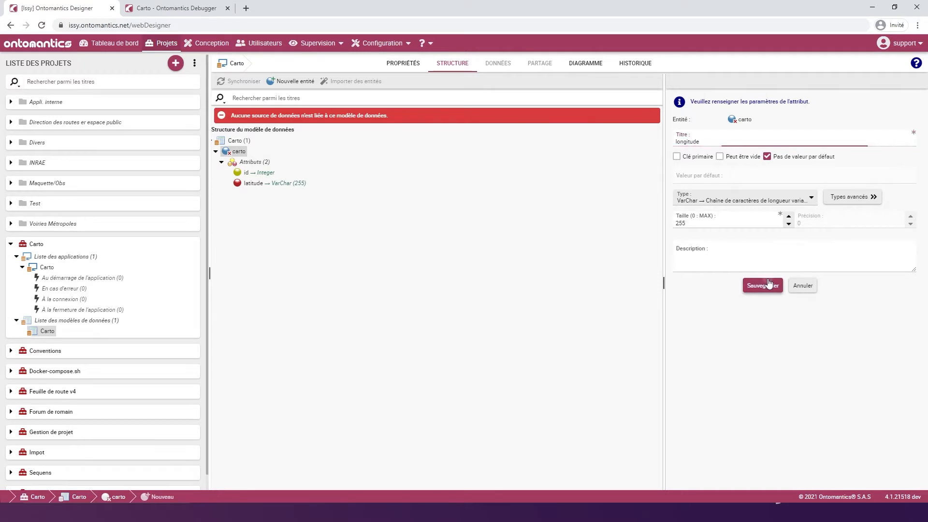
- Add a VarChar attribute titled type_element with size 255 to the carto table and save it
{"action": "right_click", "coordinate": [239, 151]}
{"action": "left_click", "coordinate": [265, 156]}
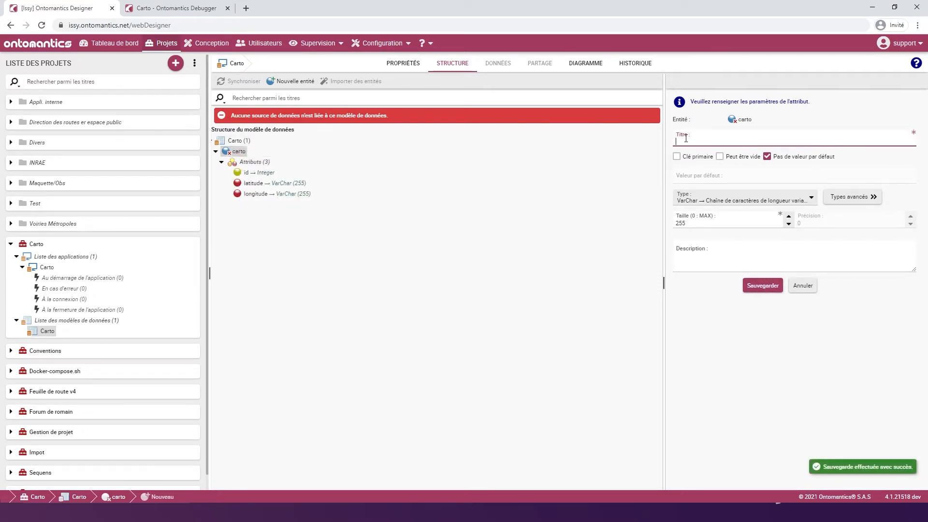
{"action": "type", "text": "type element"}
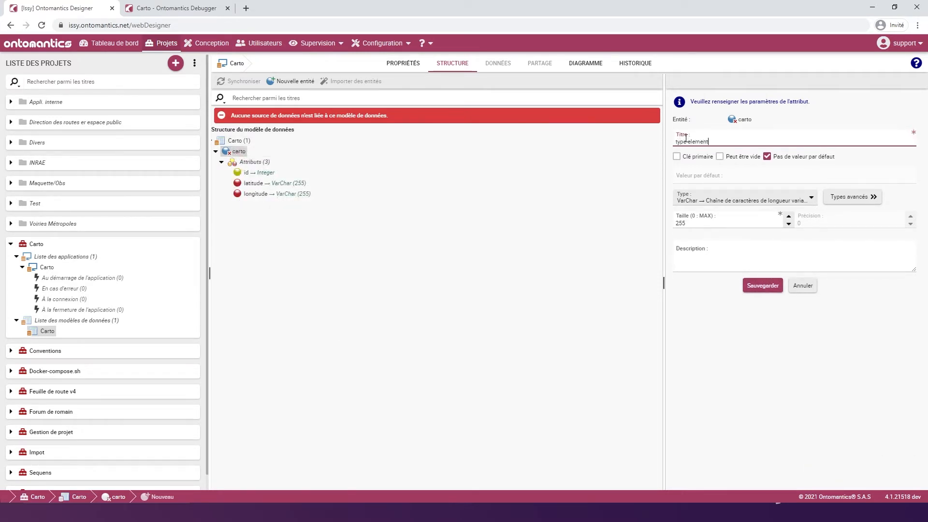
{"action": "type", "text": "_element"}
{"action": "left_click", "coordinate": [769, 284]}
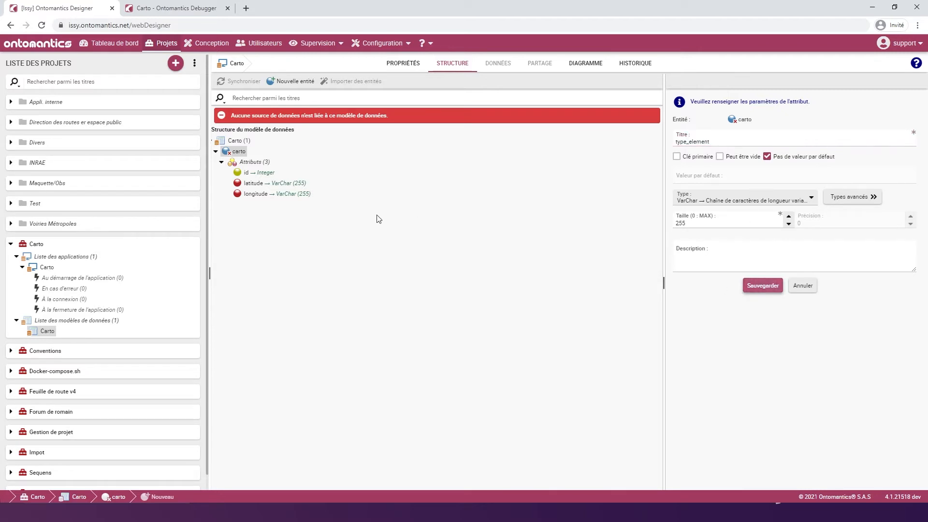
{"action": "left_click", "coordinate": [750, 286]}
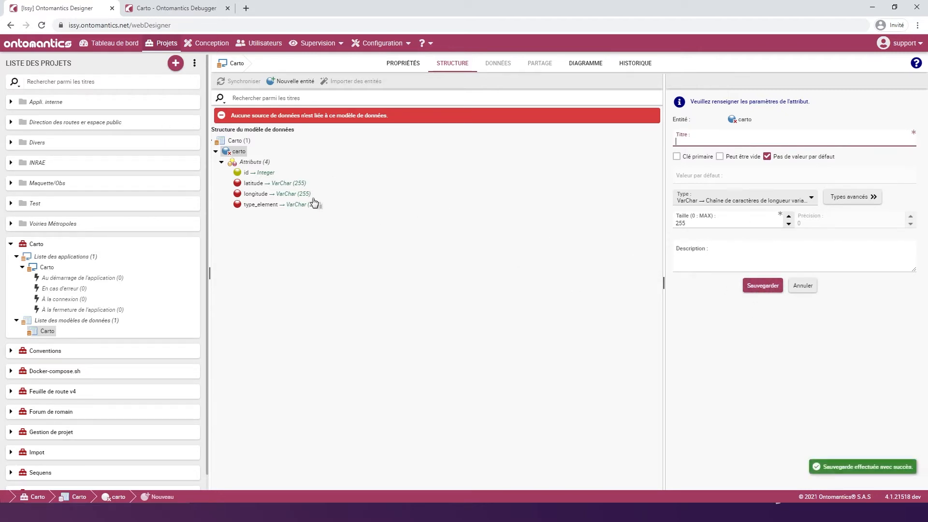
- Add a VarChar (255) attribute titled id_element to the carto table, allow it to be empty and save it
{"action": "right_click", "coordinate": [241, 153]}
{"action": "left_click", "coordinate": [268, 162]}
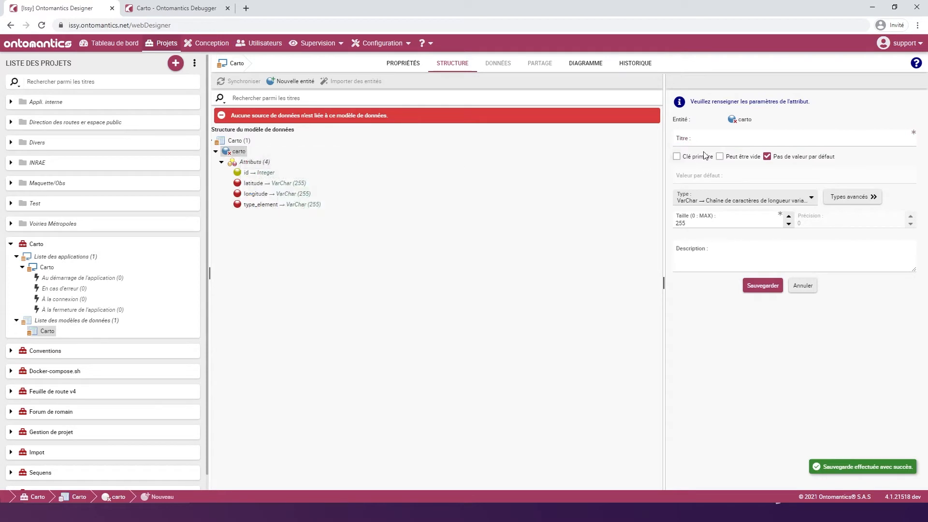
{"action": "left_click", "coordinate": [697, 136]}
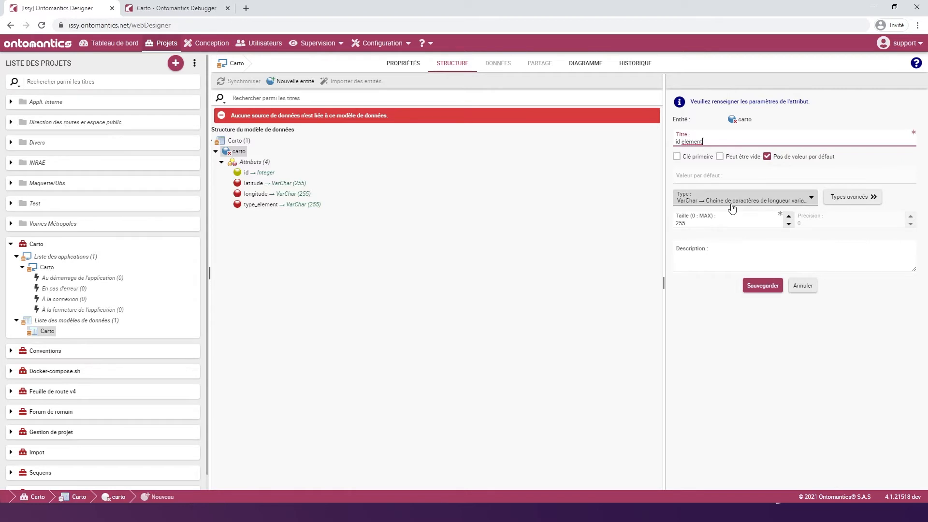
{"action": "left_click", "coordinate": [720, 156]}
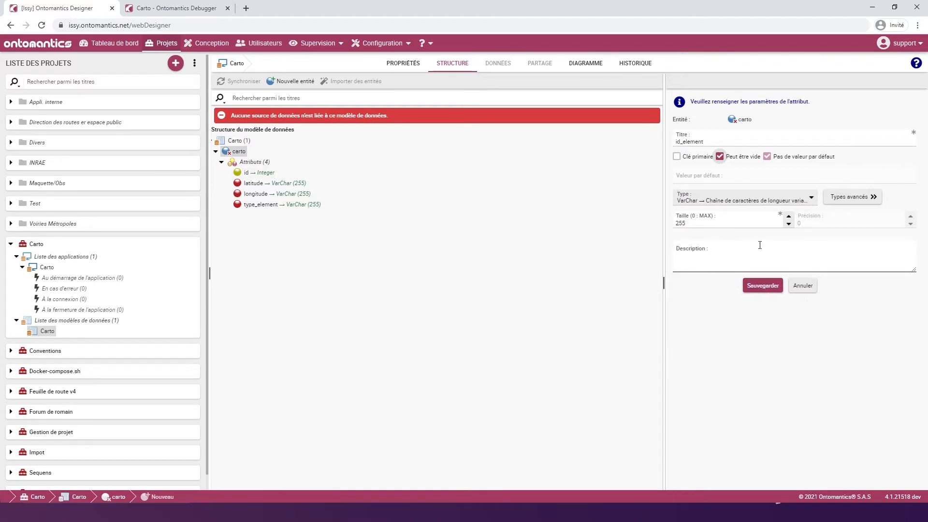
{"action": "left_click", "coordinate": [759, 288]}
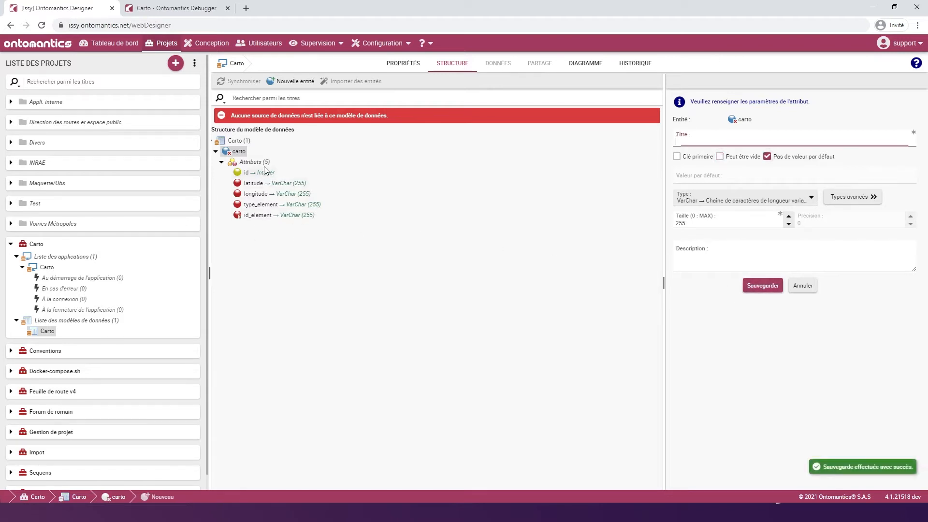
- Add a VarChar (255) attribute titled rayon to the carto table, allow it to be empty and save it
{"action": "right_click", "coordinate": [242, 154]}
{"action": "left_click", "coordinate": [262, 163]}
{"action": "left_click", "coordinate": [711, 144]}
{"action": "type", "text": "rayon"}
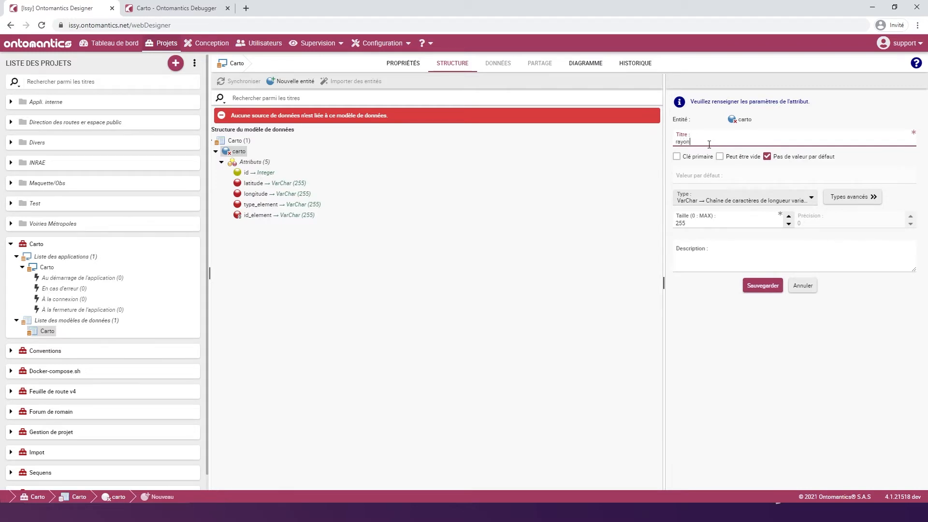
{"action": "left_click", "coordinate": [709, 202]}
{"action": "left_click", "coordinate": [711, 201]}
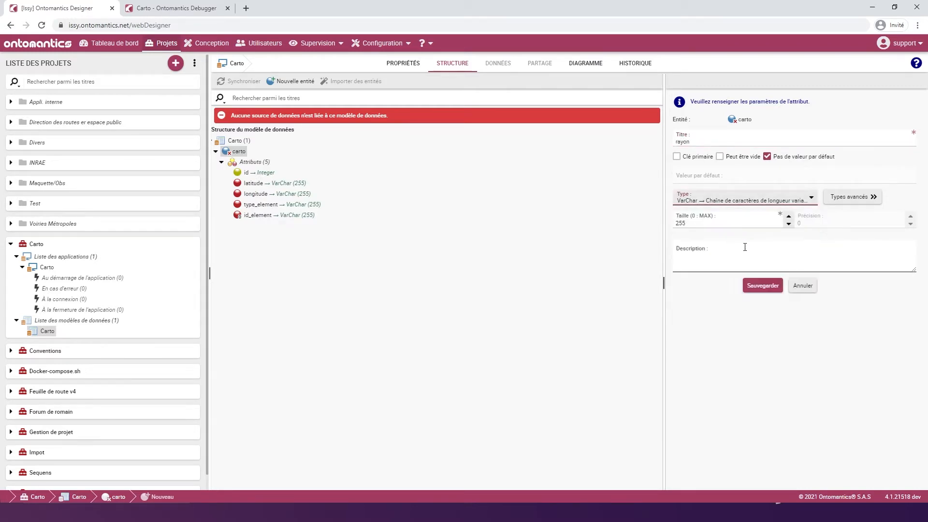
{"action": "left_click", "coordinate": [720, 157]}
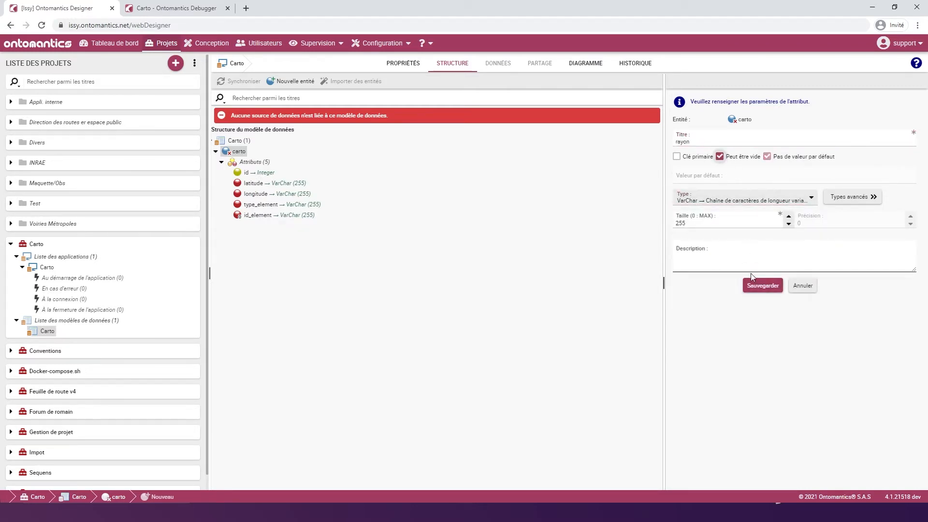
{"action": "left_click", "coordinate": [759, 286]}
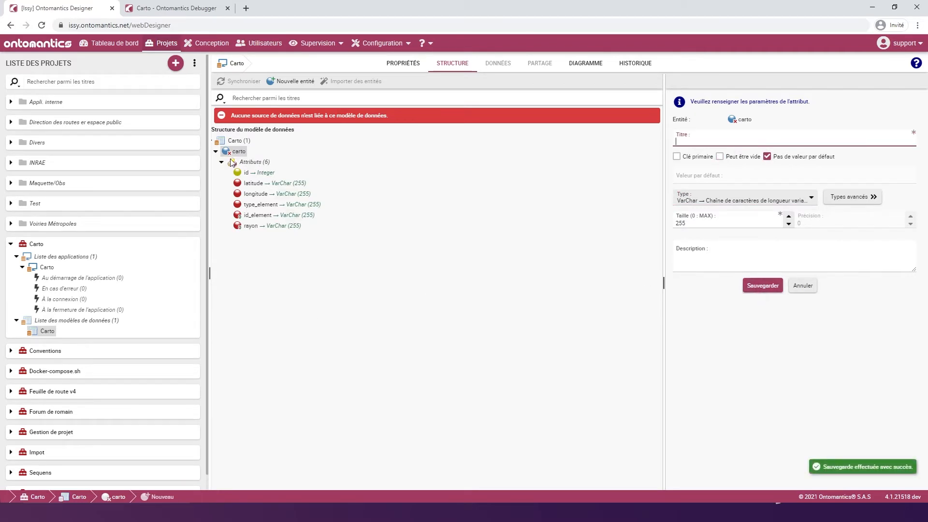
- Link the Carto data model to the data source Applicative_issy/Public tuto_carto2 and deploy the model to that database
{"action": "left_click", "coordinate": [237, 142]}
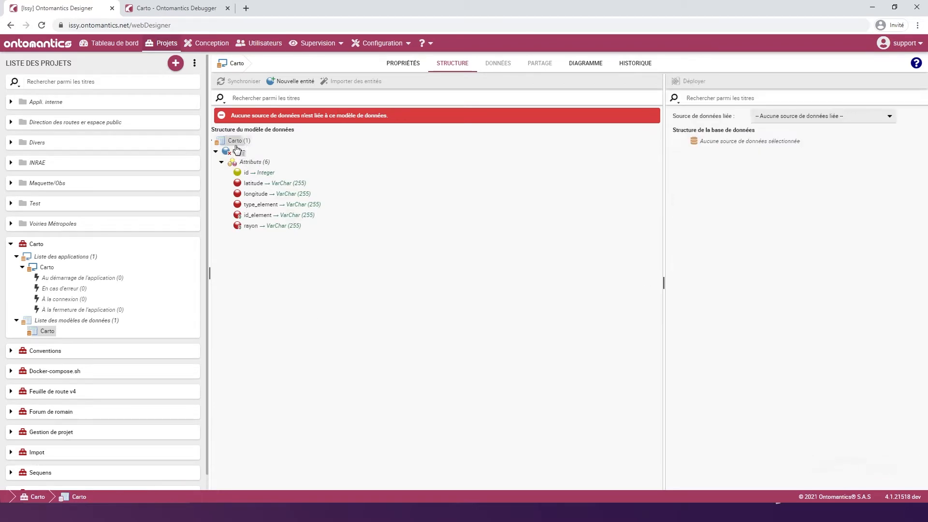
{"action": "left_click", "coordinate": [830, 121]}
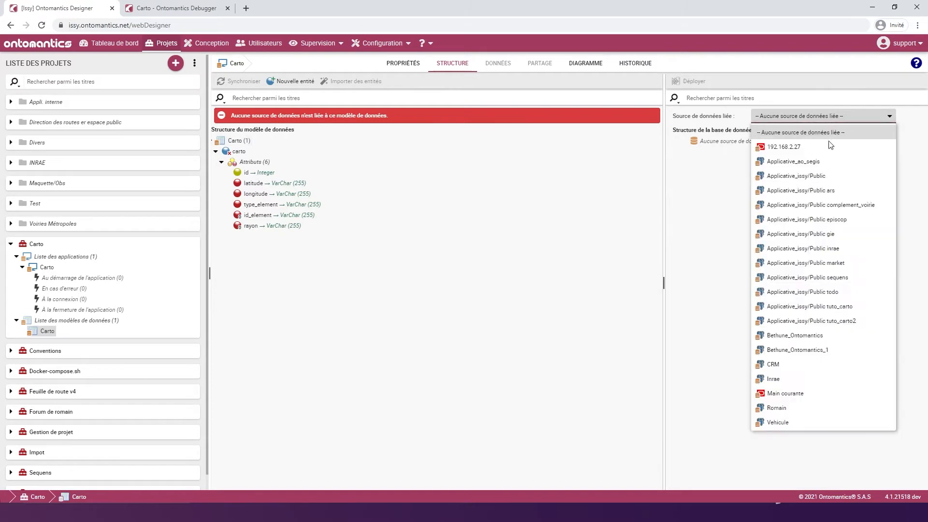
{"action": "left_click", "coordinate": [864, 328]}
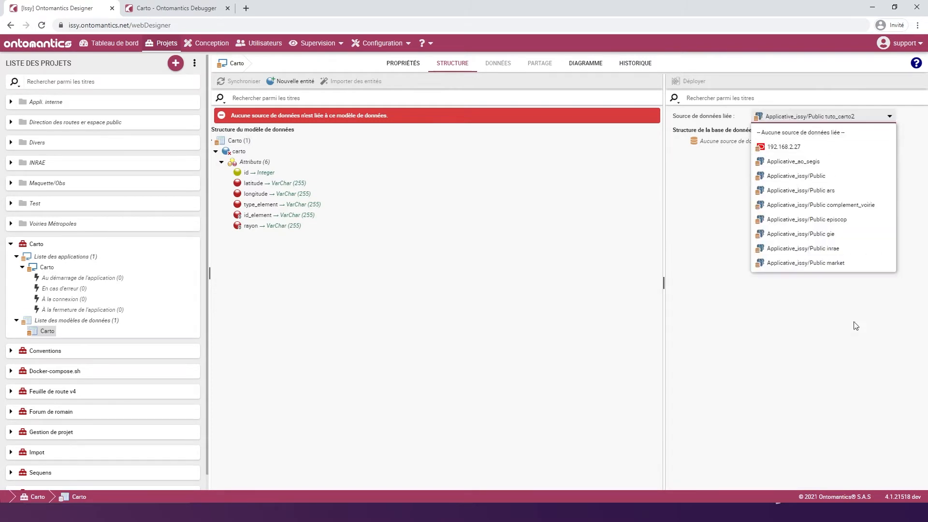
{"action": "left_click", "coordinate": [696, 82]}
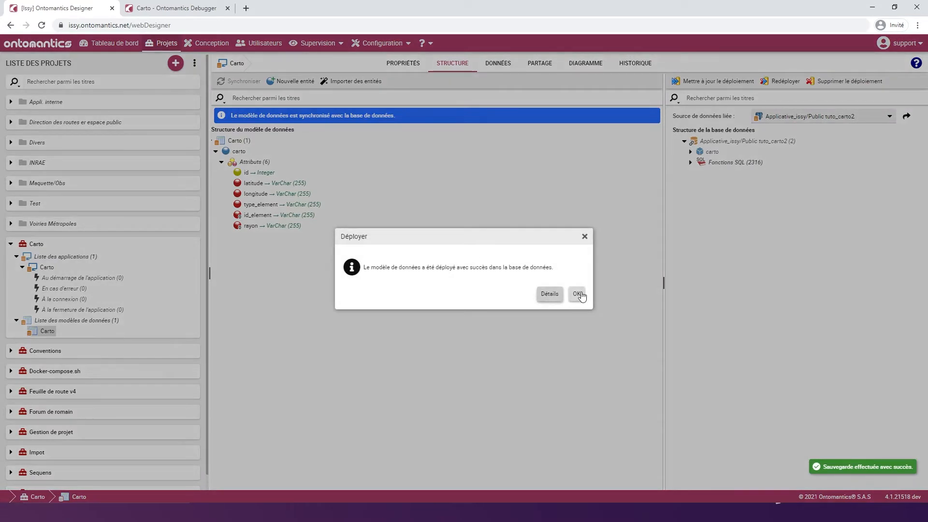
{"action": "left_click", "coordinate": [577, 294]}
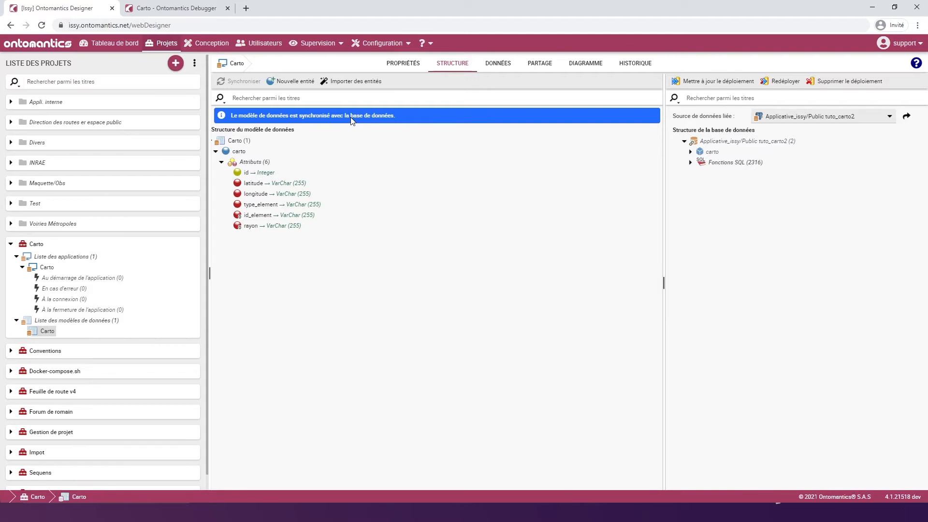
- Open the Carto screen in design mode and expand the triggers of the map's default Circle, Polygon, Polyline and Rectangle element types
{"action": "left_click", "coordinate": [201, 48]}
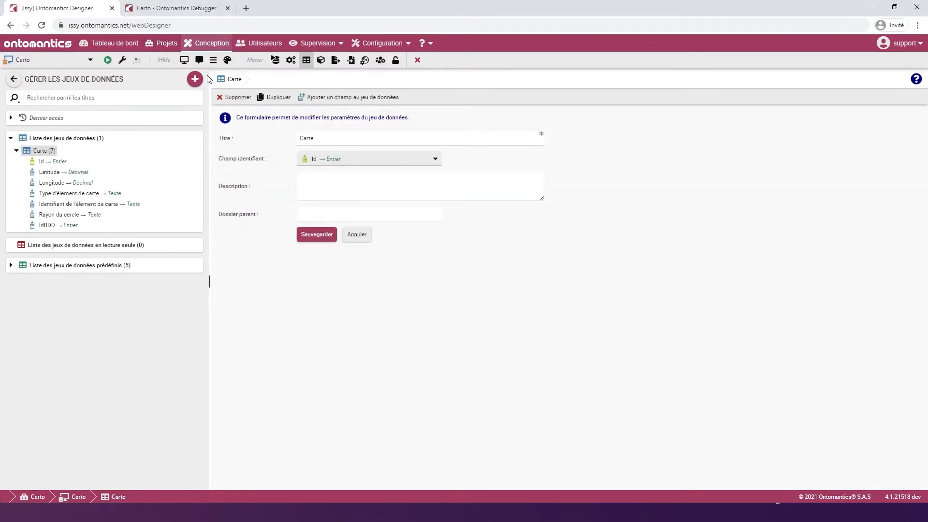
{"action": "left_click", "coordinate": [184, 60]}
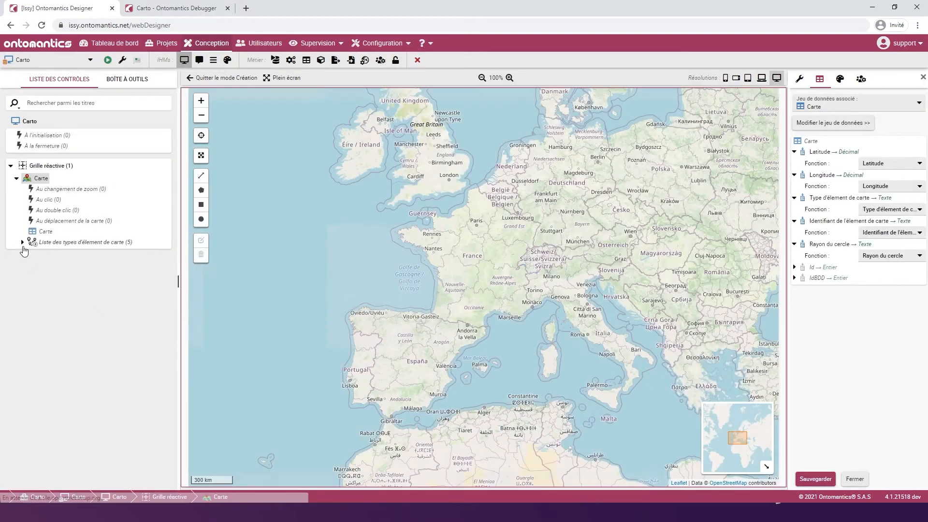
{"action": "left_click", "coordinate": [23, 242]}
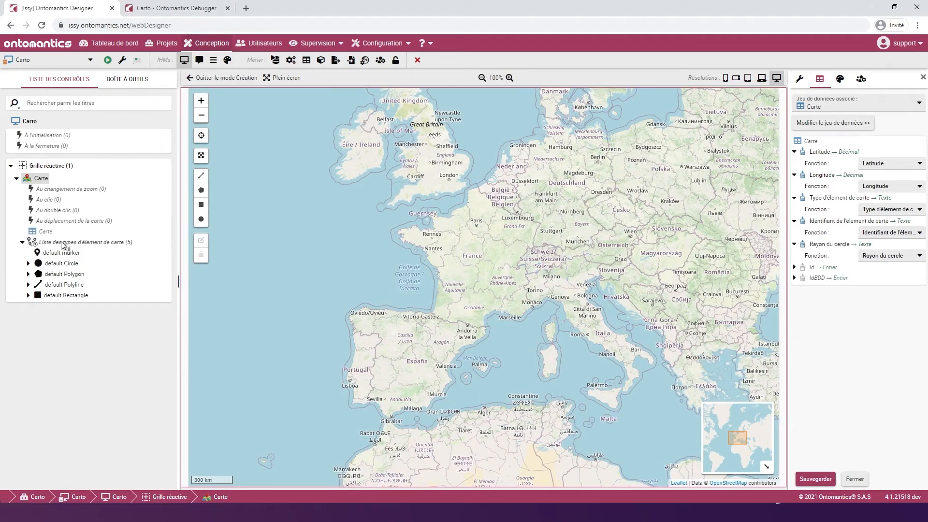
{"action": "left_click", "coordinate": [27, 295]}
{"action": "left_click", "coordinate": [28, 285]}
{"action": "left_click", "coordinate": [28, 274]}
{"action": "left_click", "coordinate": [28, 264]}
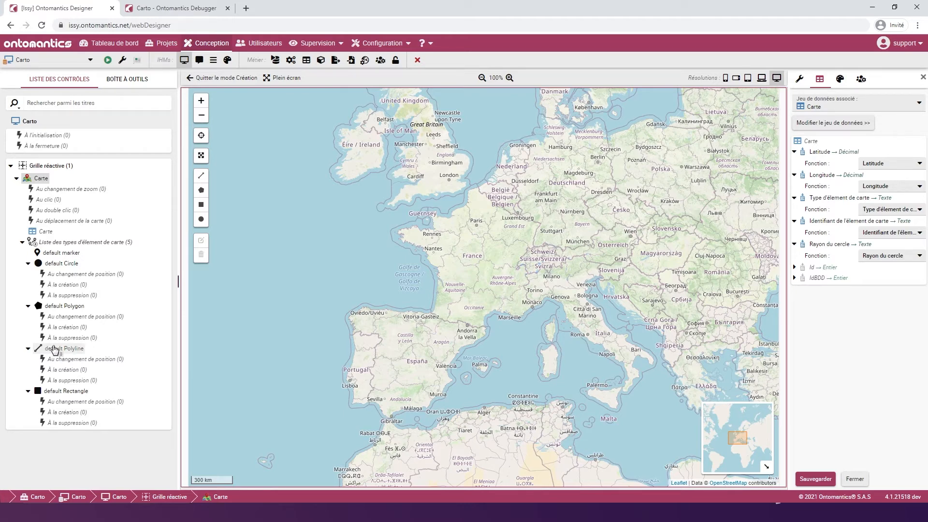
- Create a behaviour titled Ajout/modif. attached to the default Polygon's Au changement de position trigger and save it
{"action": "right_click", "coordinate": [88, 321]}
{"action": "left_click", "coordinate": [129, 328]}
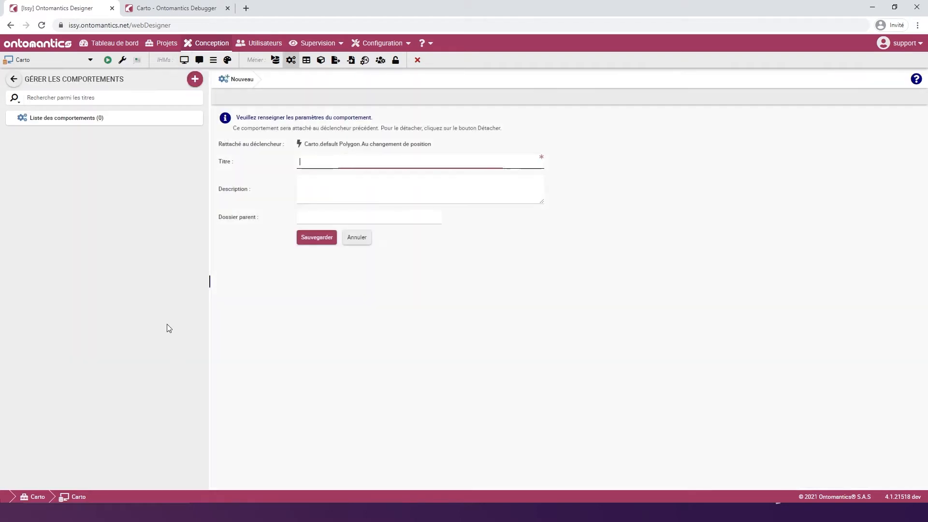
{"action": "type", "text": "e"}
{"action": "type", "text": "jout/modif"}
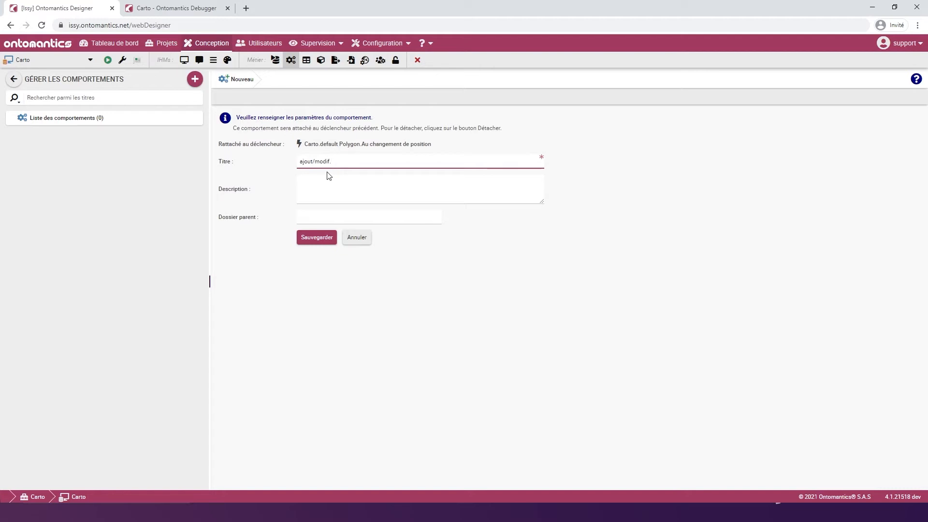
{"action": "left_click", "coordinate": [322, 239]}
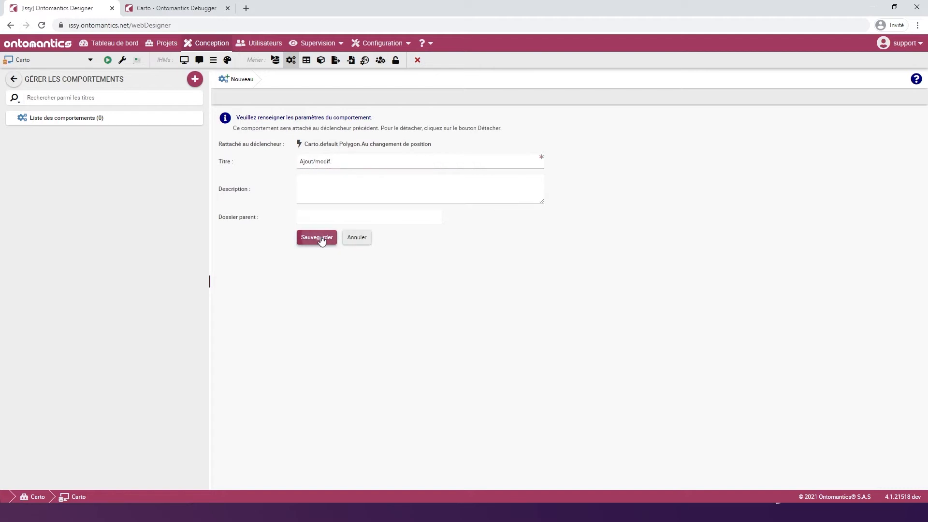
{"action": "left_click", "coordinate": [324, 239]}
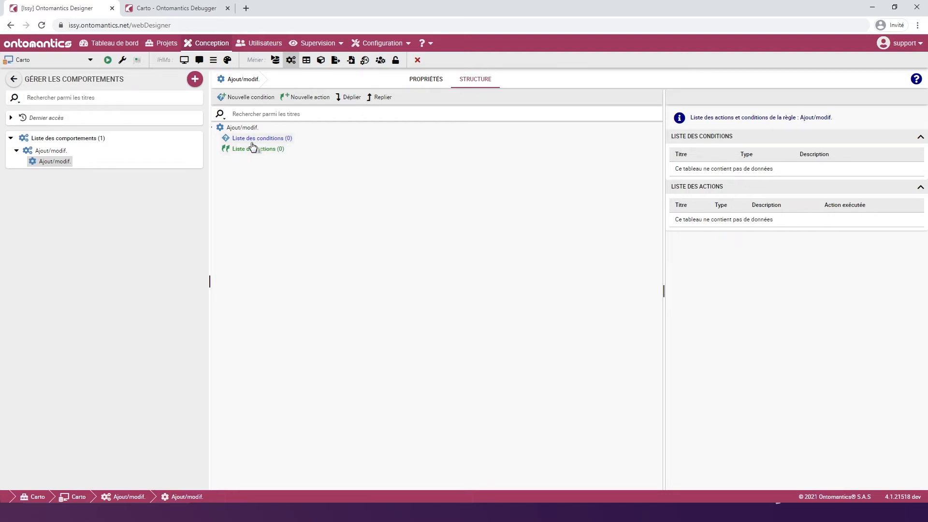
- Switch to the Carto debugger, draw a four-point polygon over France and inspect the rows of the Carte data set
{"action": "left_click", "coordinate": [170, 5]}
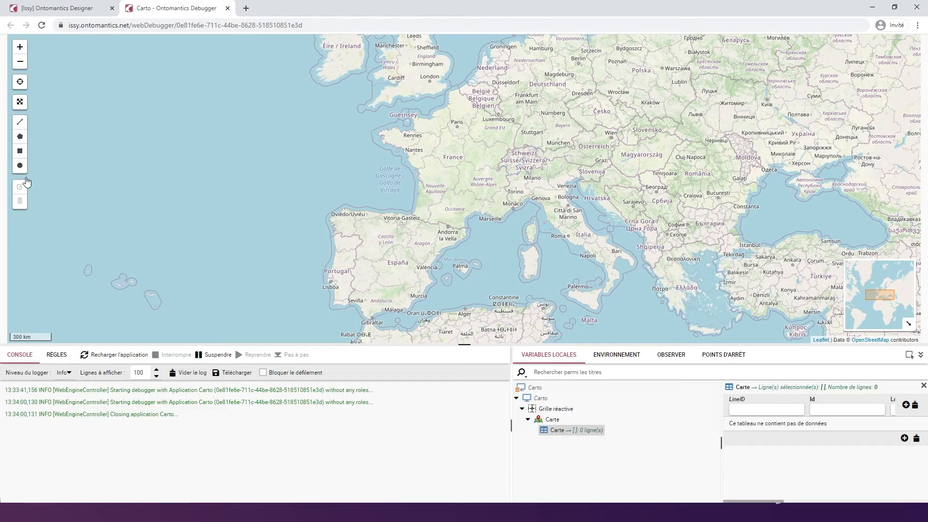
{"action": "left_click", "coordinate": [19, 137]}
{"action": "left_click", "coordinate": [426, 153]}
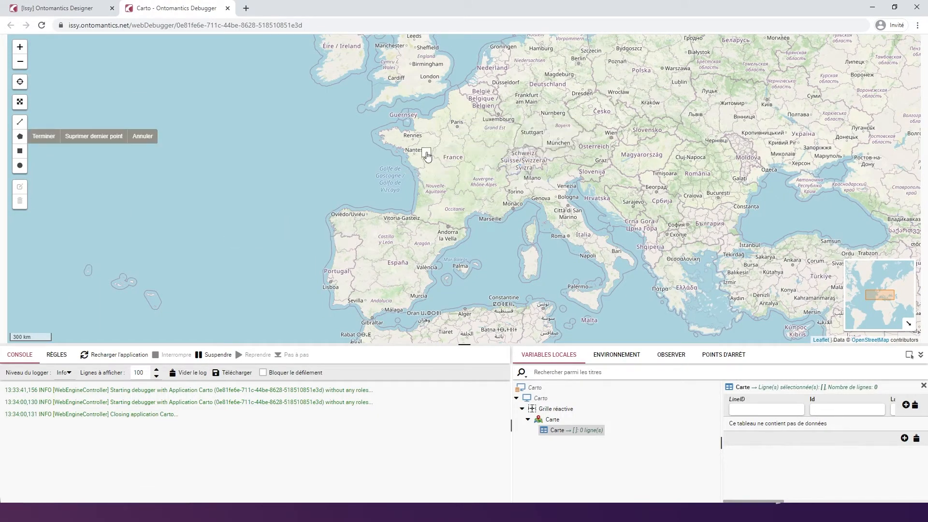
{"action": "left_click", "coordinate": [472, 125]}
{"action": "left_click", "coordinate": [492, 178]}
{"action": "left_click", "coordinate": [442, 198]}
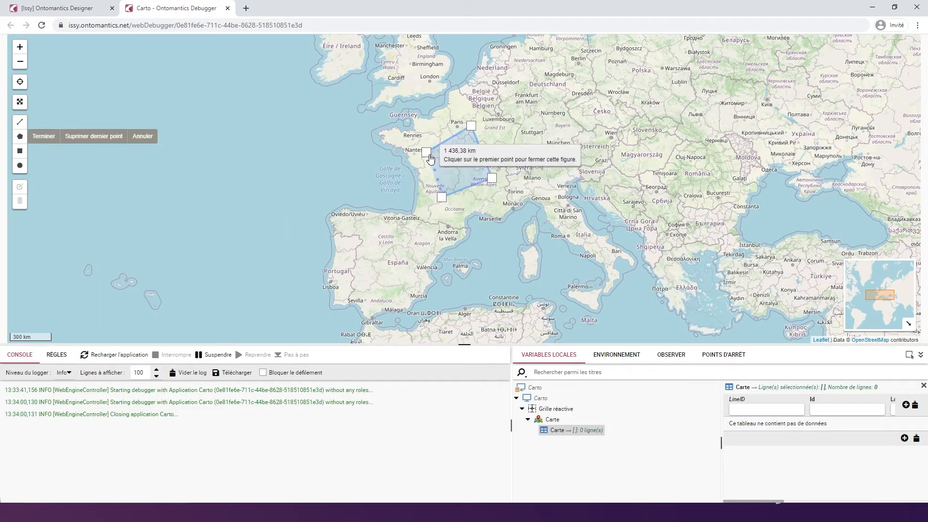
{"action": "left_click", "coordinate": [427, 154]}
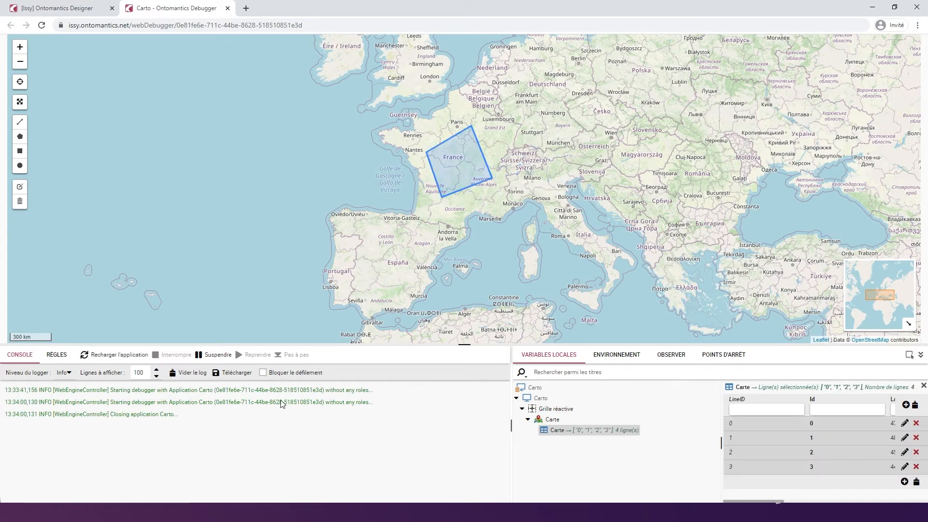
{"action": "mouse_move", "coordinate": [817, 440]}
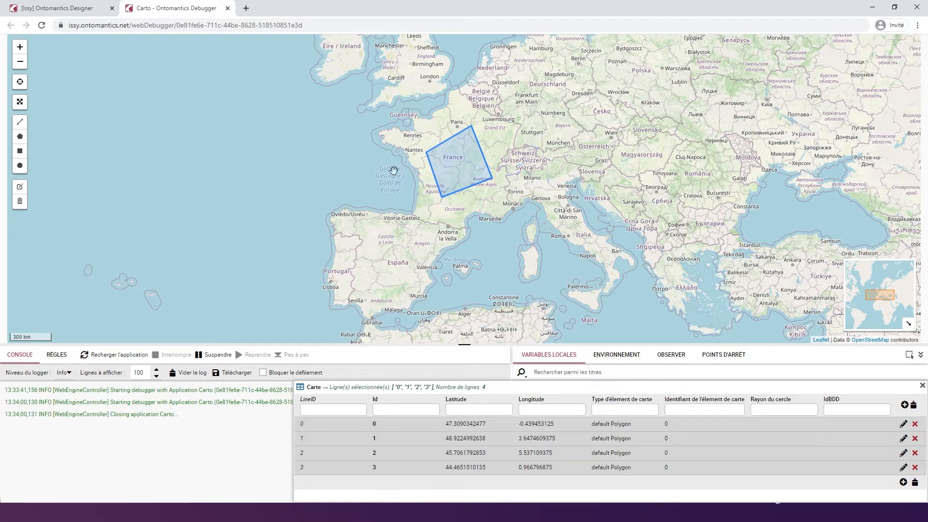
- Return to the designer and add a Pour chaque condition to the Ajout/modif. rule that iterates over the Carte data set
{"action": "left_click", "coordinate": [84, 8]}
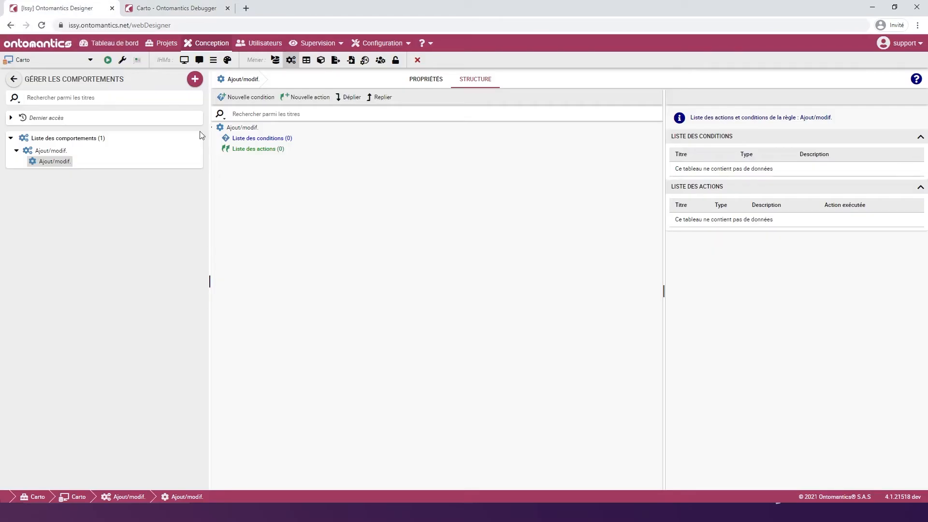
{"action": "right_click", "coordinate": [239, 139]}
{"action": "left_click", "coordinate": [268, 149]}
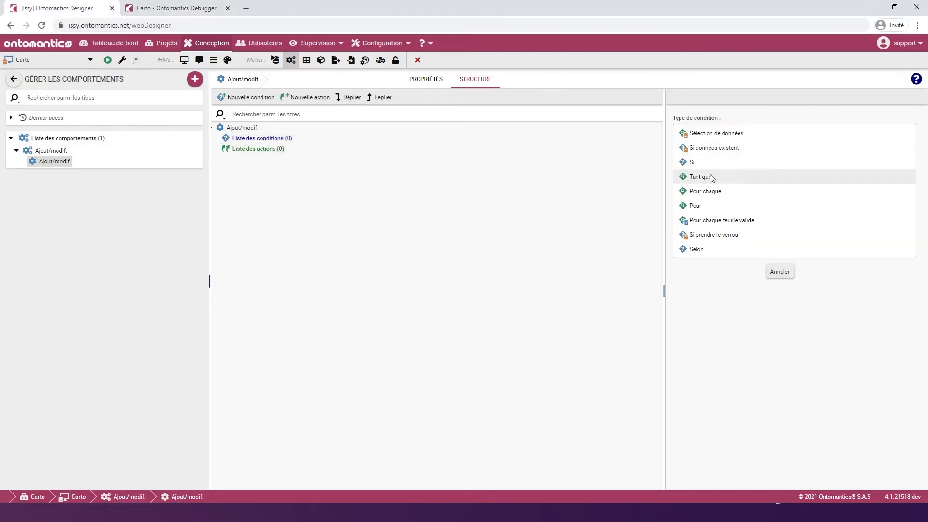
{"action": "left_click", "coordinate": [714, 191]}
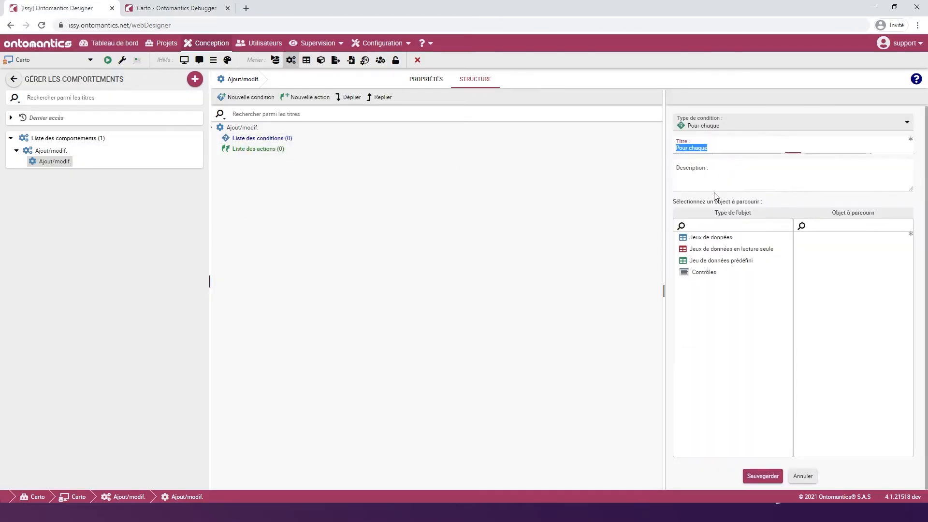
{"action": "left_click", "coordinate": [698, 237]}
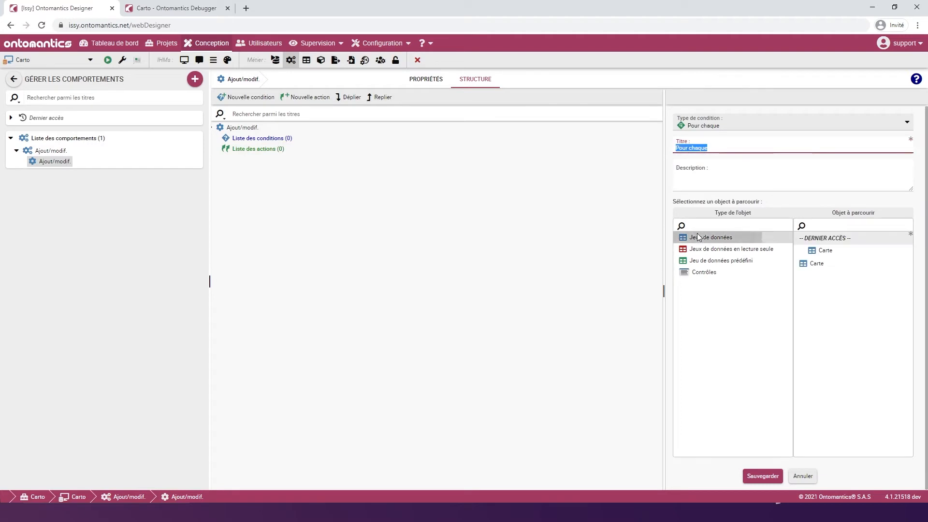
{"action": "left_click", "coordinate": [832, 253]}
{"action": "left_click", "coordinate": [763, 476]}
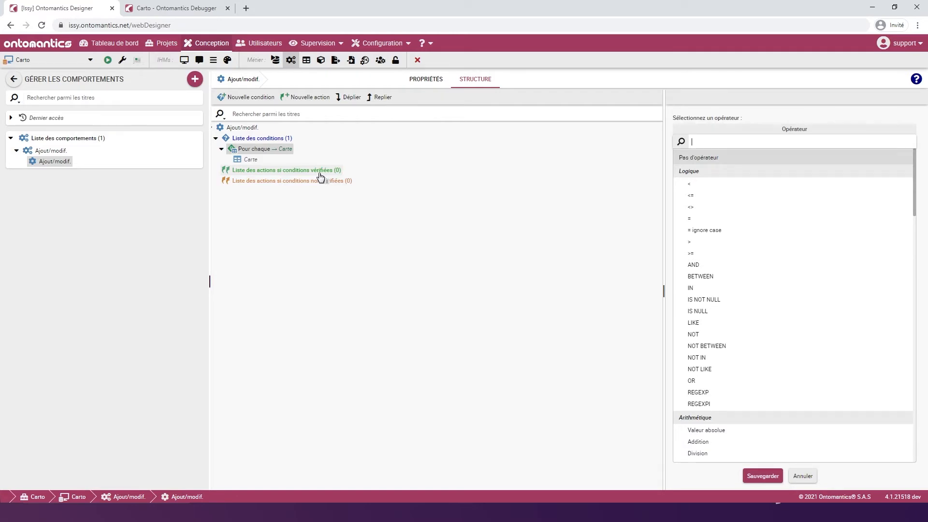
- Add an Exécuter une sous-règle action titled Verif. that runs when the Pour chaque condition is met, and save it
{"action": "right_click", "coordinate": [321, 174]}
{"action": "left_click", "coordinate": [338, 183]}
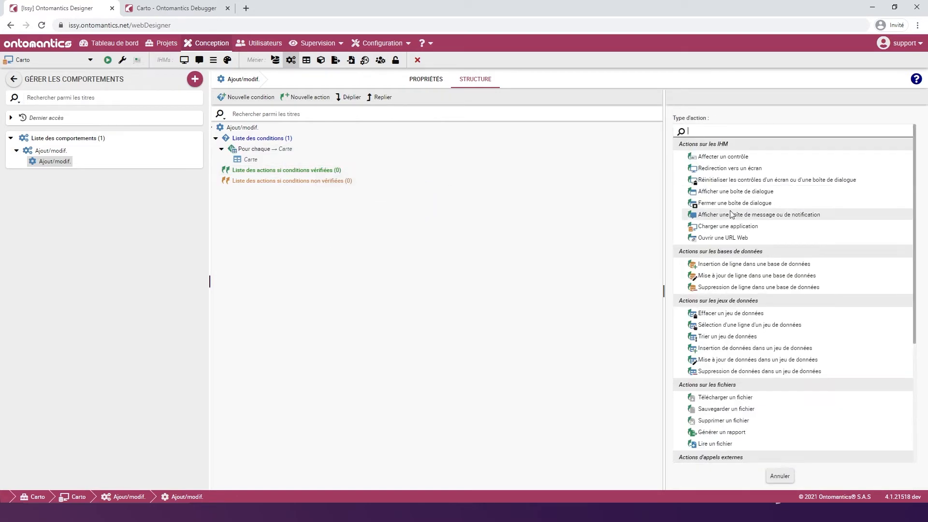
{"action": "scroll", "coordinate": [731, 215], "scroll_direction": "down", "scroll_amount": 4}
{"action": "left_click", "coordinate": [756, 397]}
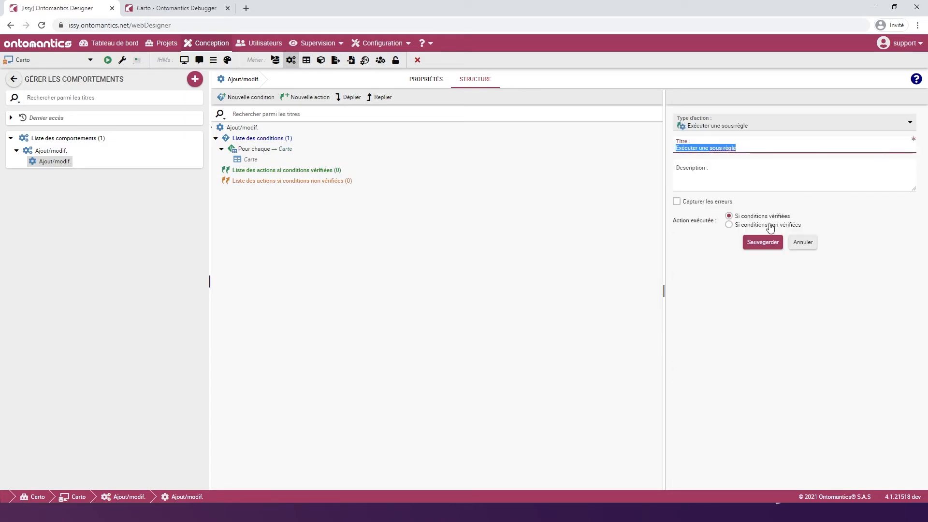
{"action": "type", "text": "Veri"}
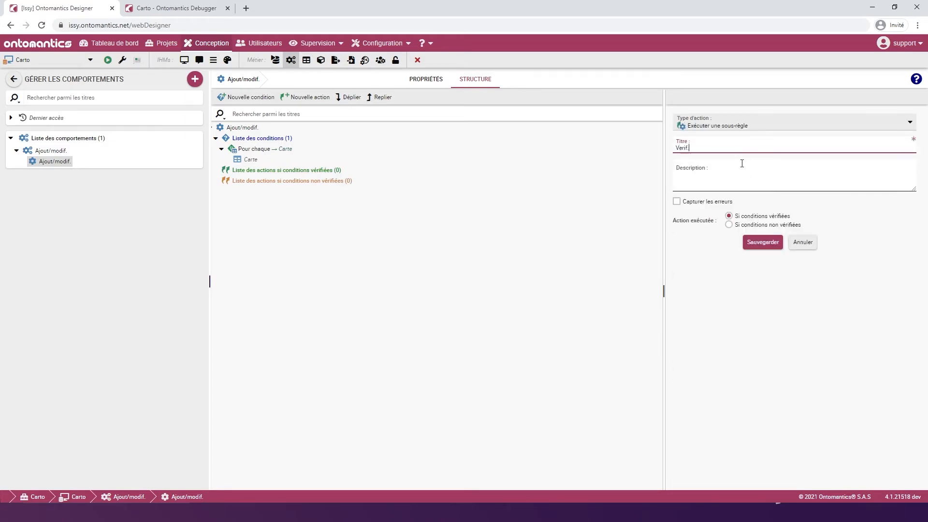
{"action": "type", "text": "f."}
{"action": "left_click", "coordinate": [762, 243]}
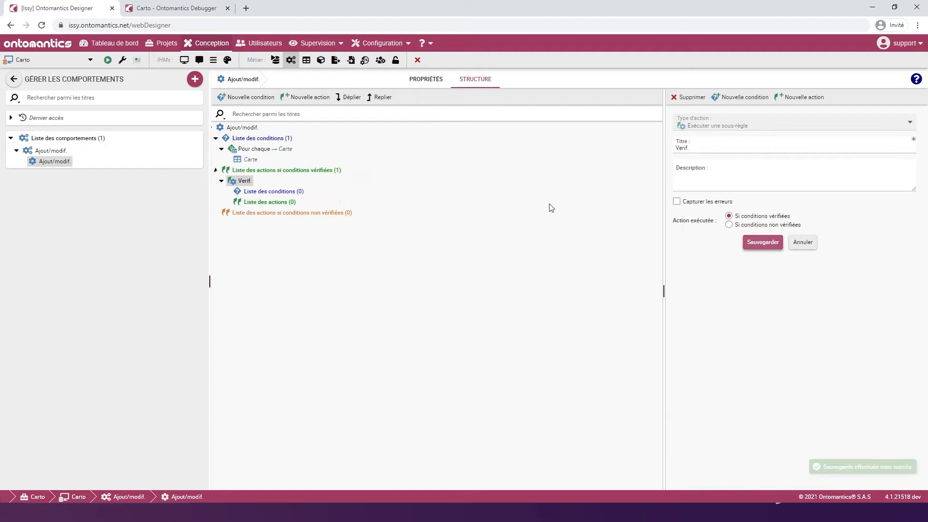
- Add a Si condition to the Verif. sub-rule with the IS NULL operator applied to the Carte data set's IdBDD field
{"action": "left_click", "coordinate": [269, 192]}
{"action": "left_click", "coordinate": [701, 97]}
{"action": "left_click", "coordinate": [702, 162]}
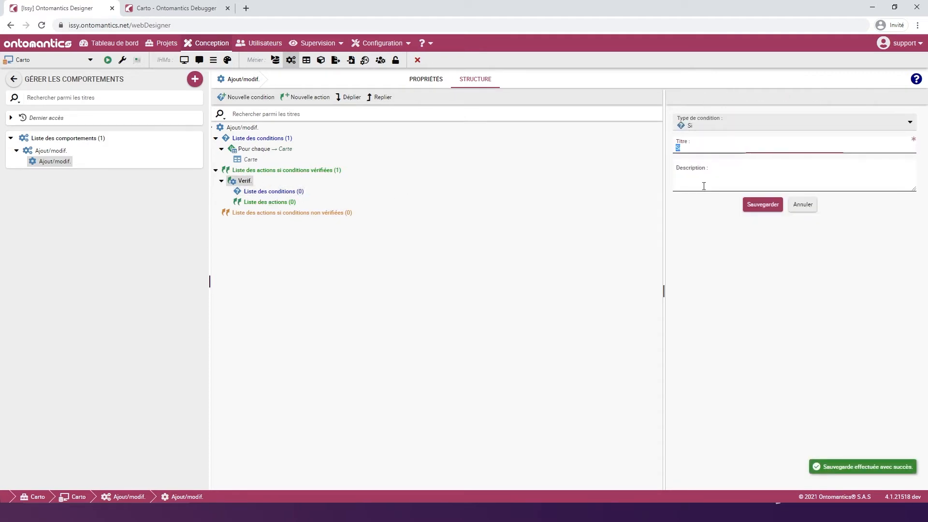
{"action": "left_click", "coordinate": [762, 205]}
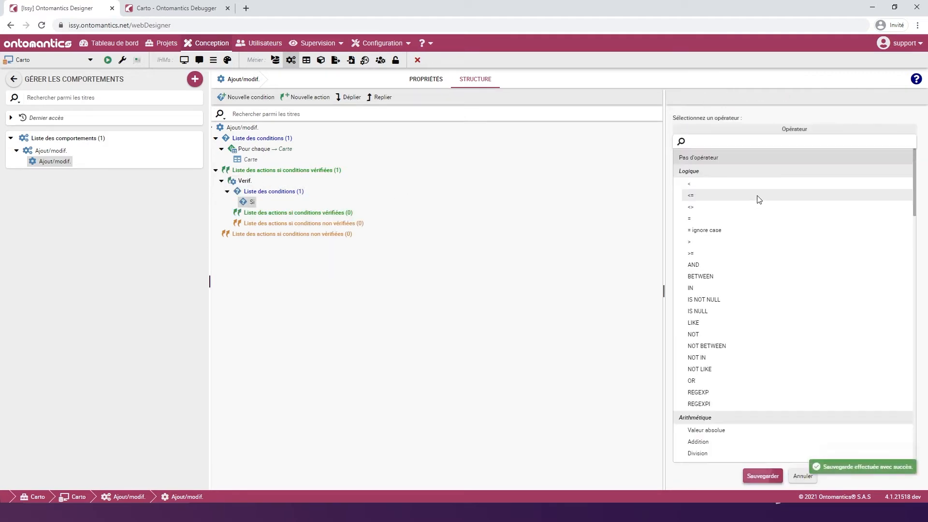
{"action": "left_click", "coordinate": [717, 312]}
{"action": "left_click", "coordinate": [763, 401]}
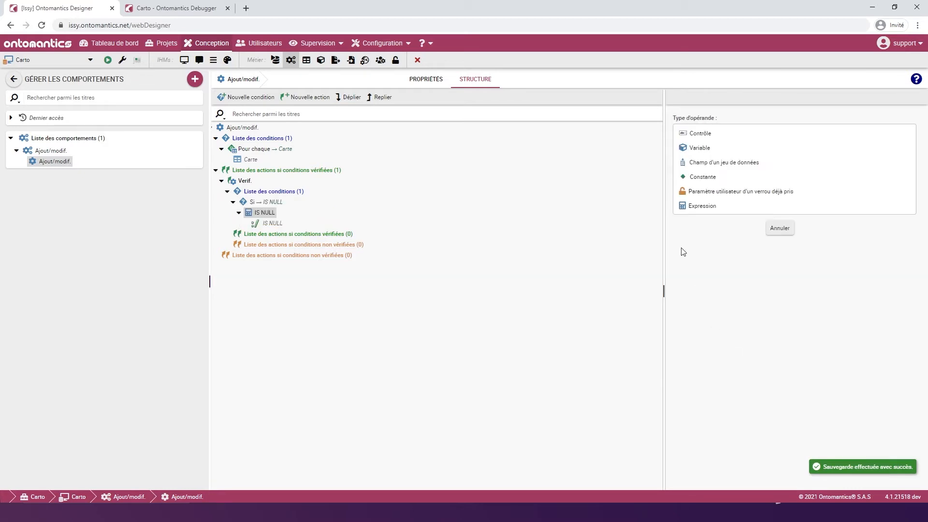
{"action": "left_click", "coordinate": [744, 164]}
{"action": "left_click", "coordinate": [835, 289]}
{"action": "left_click", "coordinate": [762, 476]}
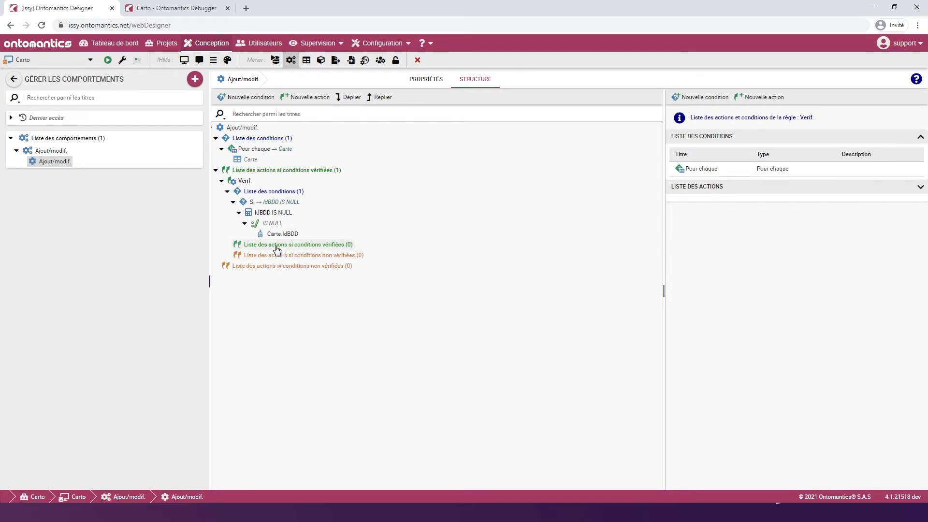
- Add an Insertion de ligne dans une base de données action on the carto entity to Verif.'s actions for verified conditions
{"action": "right_click", "coordinate": [277, 250]}
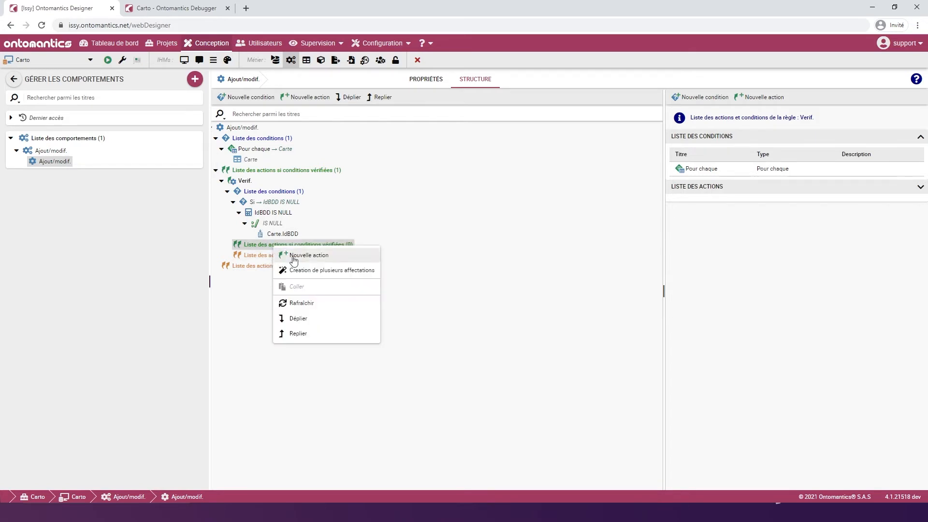
{"action": "left_click", "coordinate": [296, 256]}
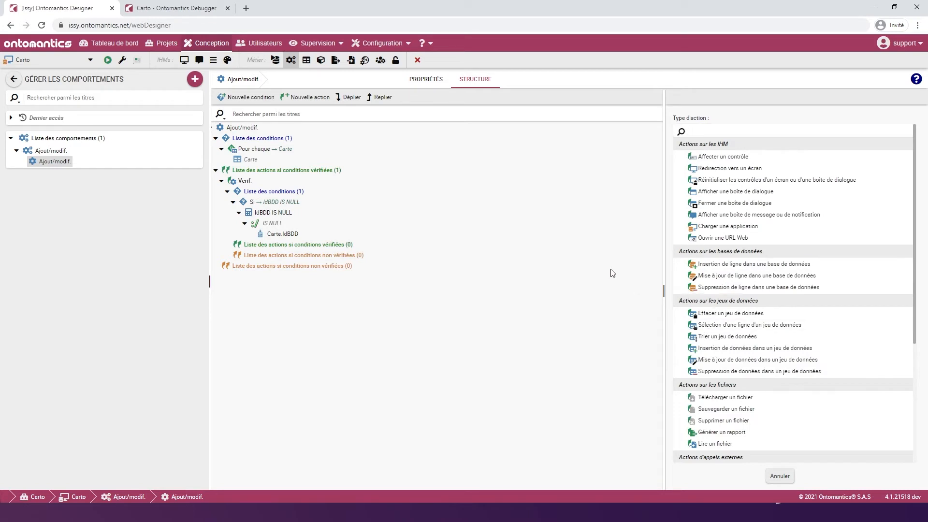
{"action": "left_click", "coordinate": [734, 267]}
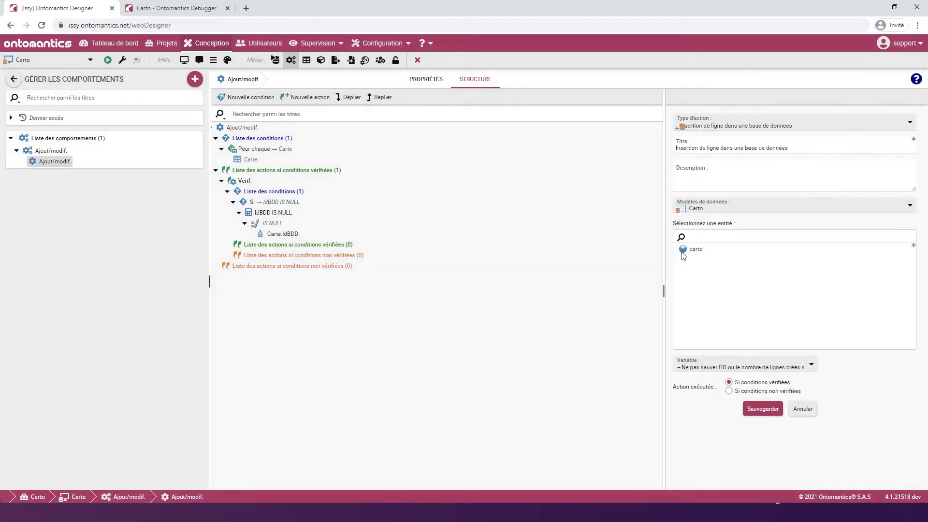
{"action": "left_click", "coordinate": [683, 255]}
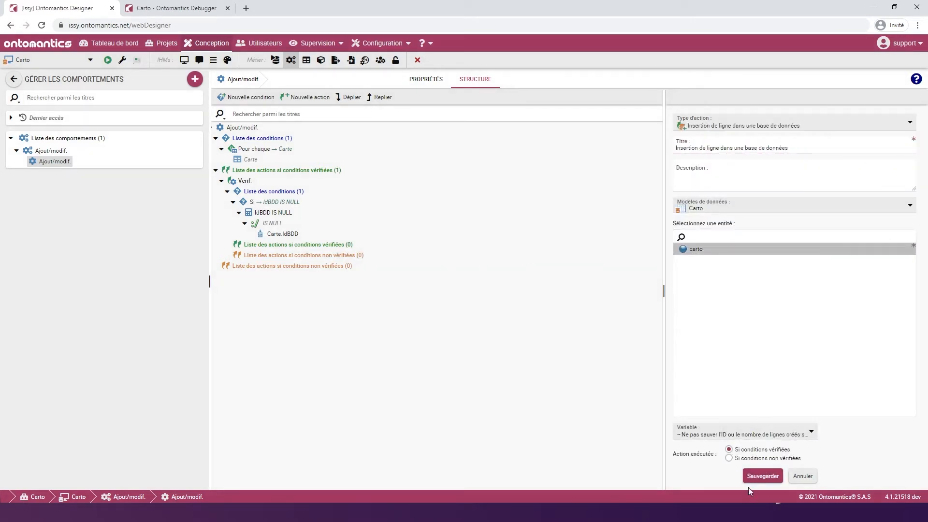
{"action": "left_click", "coordinate": [761, 475]}
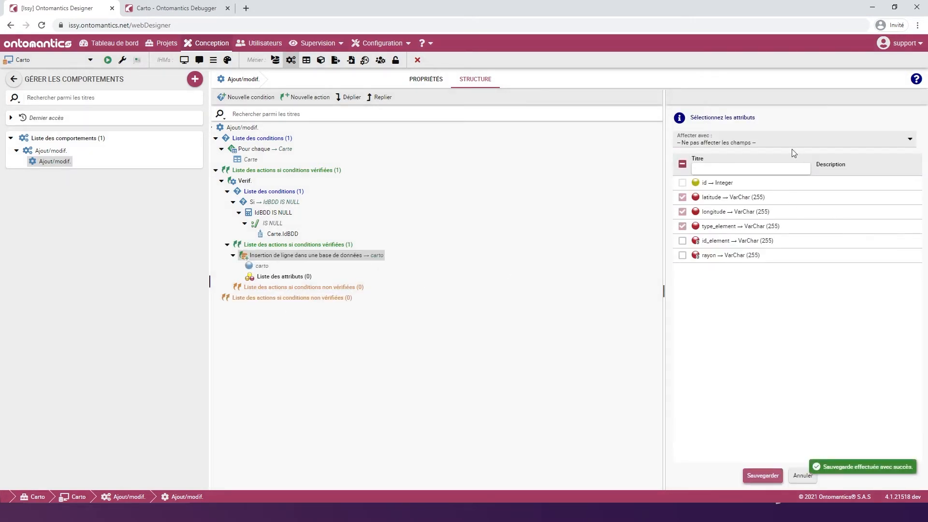
- Include id_element and rayon in the insertion and assign attributes from Carte, mapping id_element to Identifiant de l'élement de carte and type_element to Type d'élement de carte
{"action": "left_click", "coordinate": [682, 240]}
{"action": "left_click", "coordinate": [682, 255]}
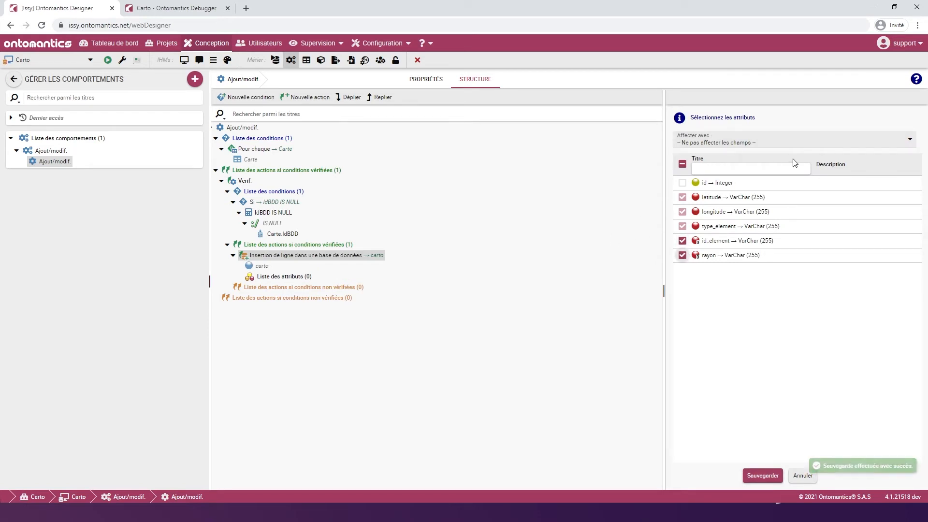
{"action": "left_click", "coordinate": [761, 144]}
{"action": "left_click", "coordinate": [761, 186]}
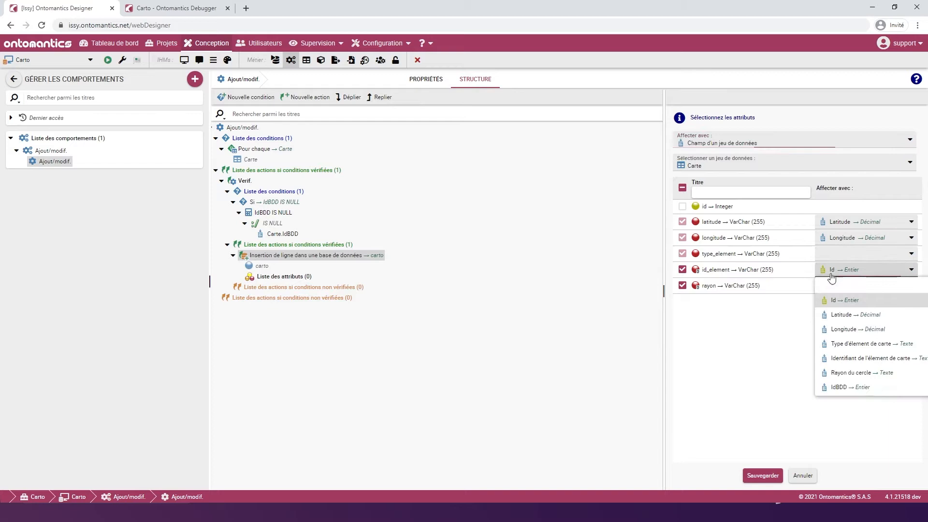
{"action": "left_click", "coordinate": [851, 358]}
{"action": "left_click", "coordinate": [824, 253]}
{"action": "left_click", "coordinate": [822, 330]}
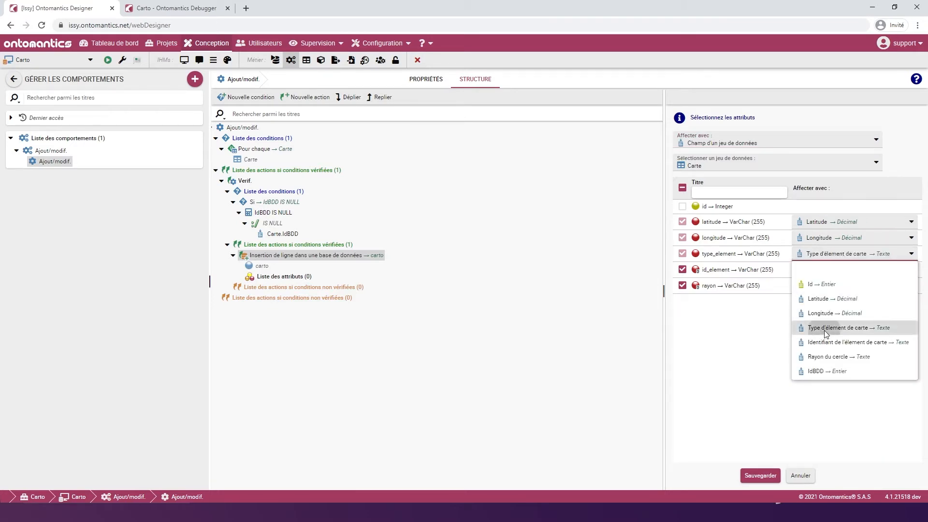
{"action": "left_click", "coordinate": [761, 477]}
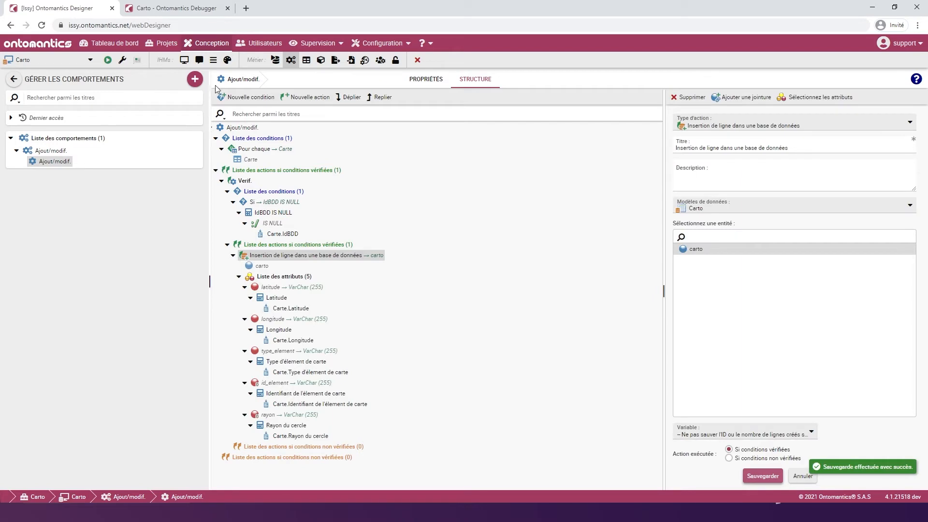
- Copy the Ajout/modif. behaviour from default Polygon's Au changement de position trigger to its À la création trigger
{"action": "left_click", "coordinate": [184, 60]}
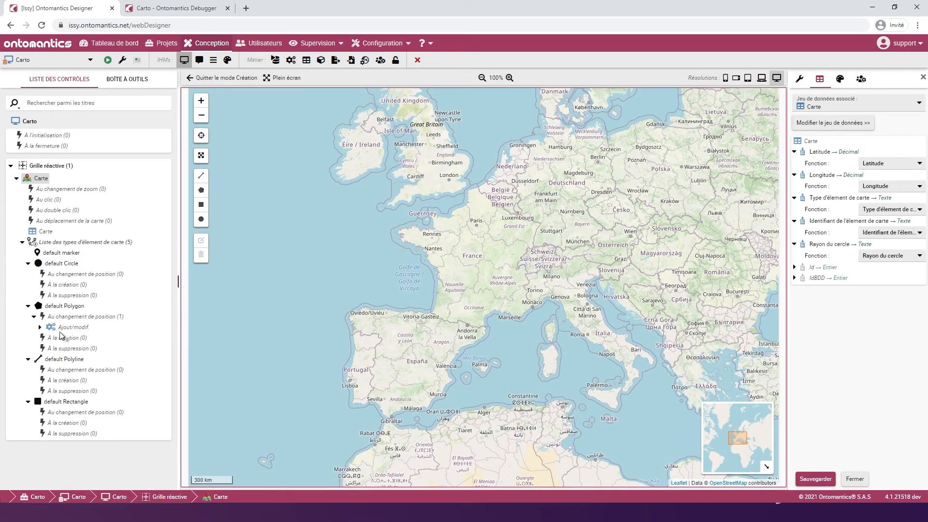
{"action": "right_click", "coordinate": [60, 332]}
{"action": "left_click", "coordinate": [81, 366]}
{"action": "right_click", "coordinate": [68, 345]}
{"action": "left_click", "coordinate": [85, 382]}
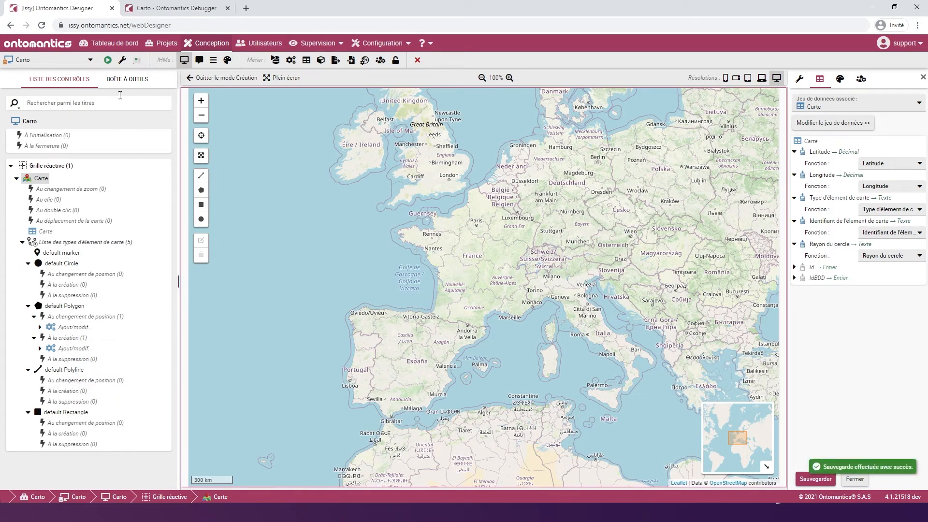
- Switch to the Ontomantics Debugger, reload the Carto application and draw a four-point diamond polygon over central France
{"action": "left_click", "coordinate": [160, 7]}
{"action": "left_click", "coordinate": [90, 356]}
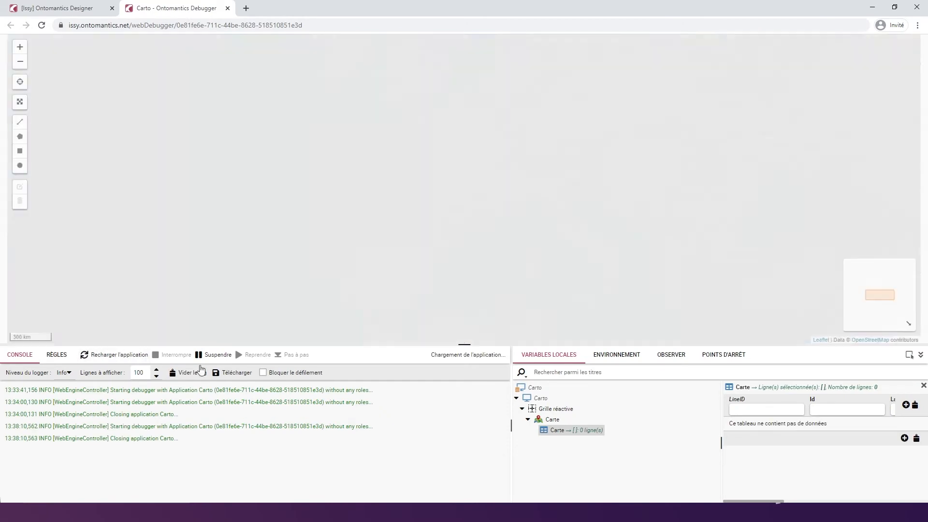
{"action": "left_click", "coordinate": [20, 137]}
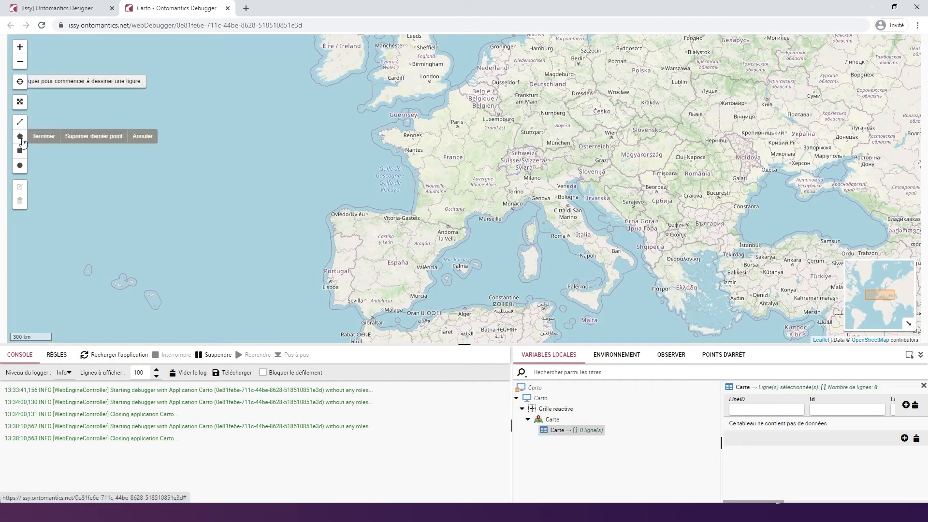
{"action": "left_click", "coordinate": [432, 157]}
{"action": "left_click", "coordinate": [459, 126]}
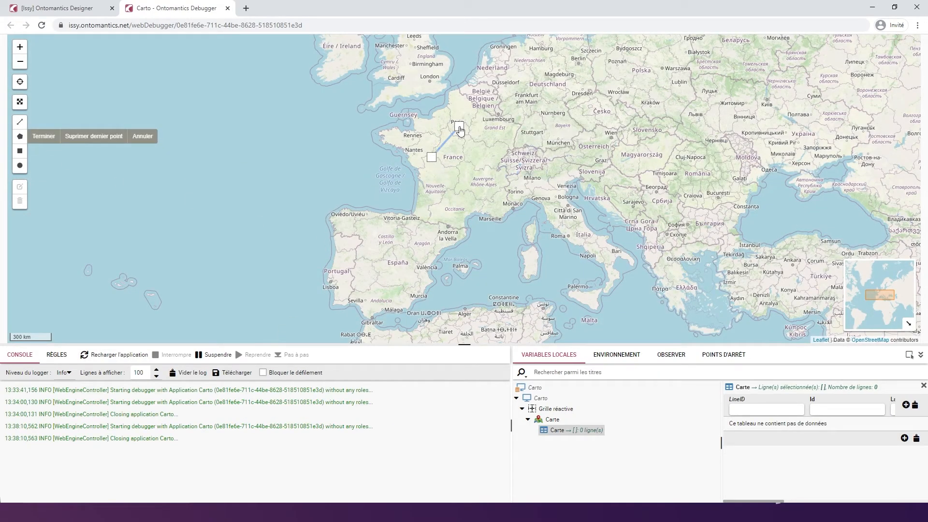
{"action": "left_click", "coordinate": [487, 159]}
{"action": "left_click", "coordinate": [459, 183]}
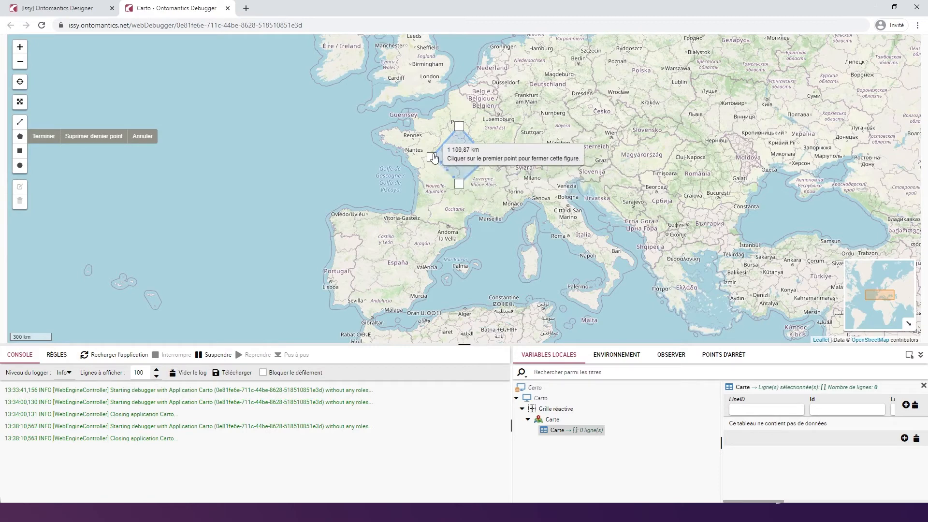
{"action": "left_click", "coordinate": [432, 157]}
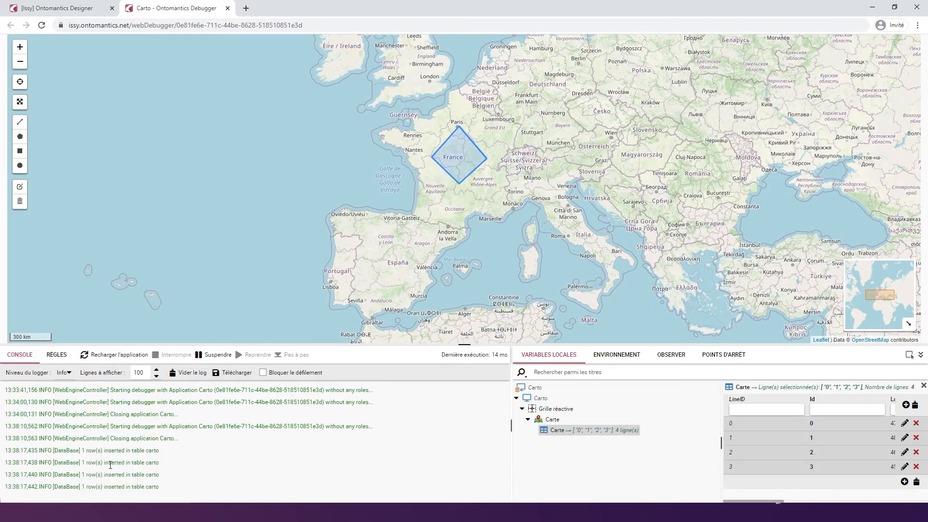
- Examine the database insertion messages in the debugger console and reload the application
{"action": "left_click_drag", "start_coordinate": [76, 450], "coordinate": [158, 488]}
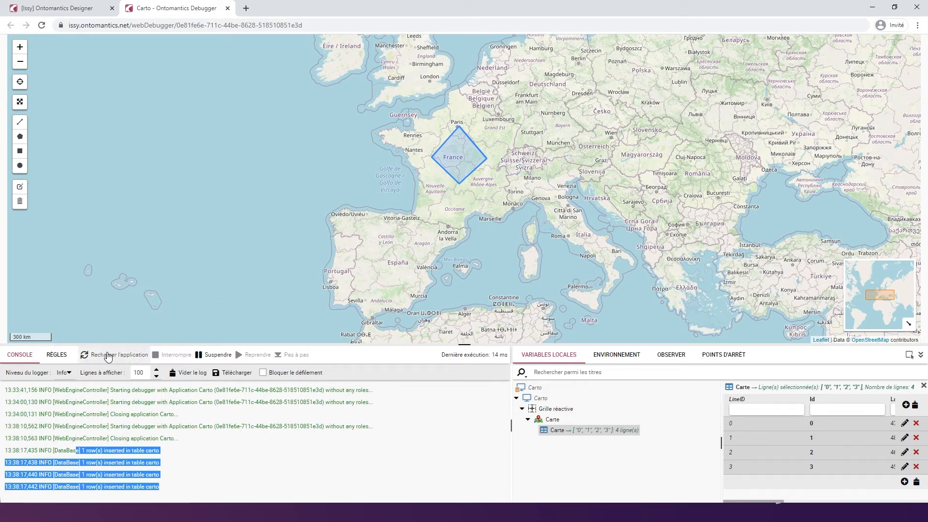
{"action": "left_click", "coordinate": [108, 356]}
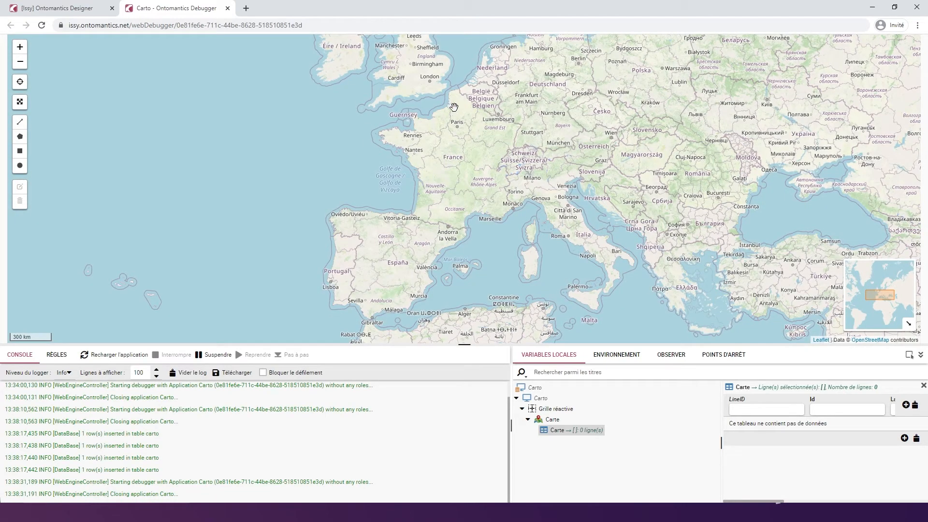
- Back in the Ontomantics Designer, create a behaviour titled Chargement on the Carto screen's À l'initialisation trigger and save it
{"action": "left_click", "coordinate": [49, 7]}
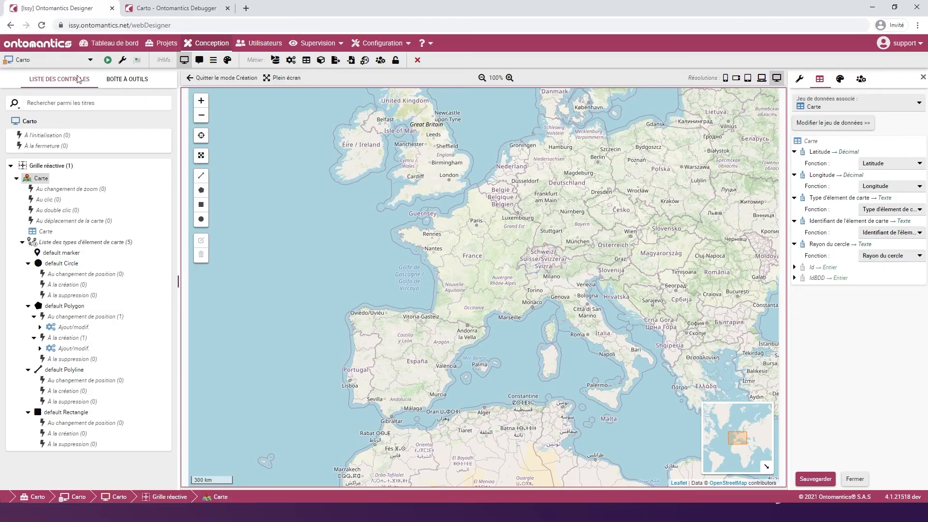
{"action": "right_click", "coordinate": [46, 137]}
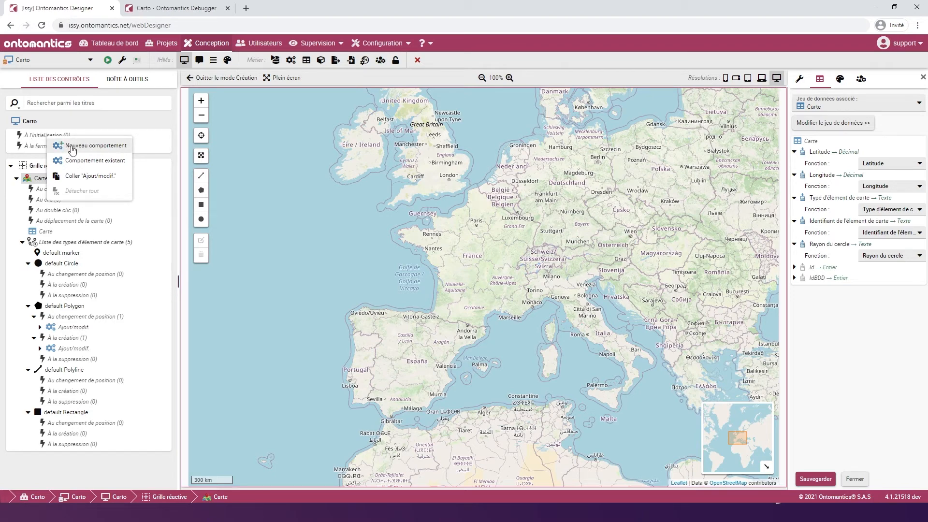
{"action": "left_click", "coordinate": [72, 149]}
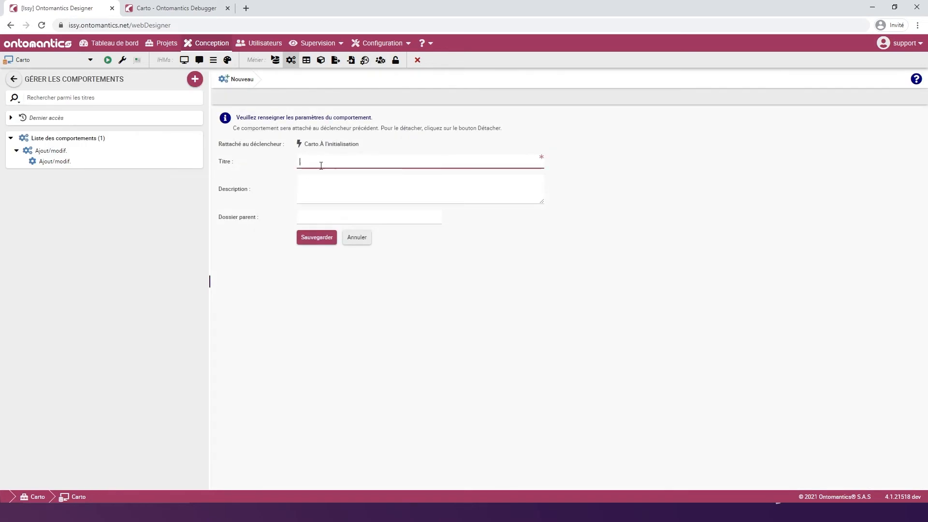
{"action": "type", "text": "chargement"}
{"action": "left_click", "coordinate": [314, 237]}
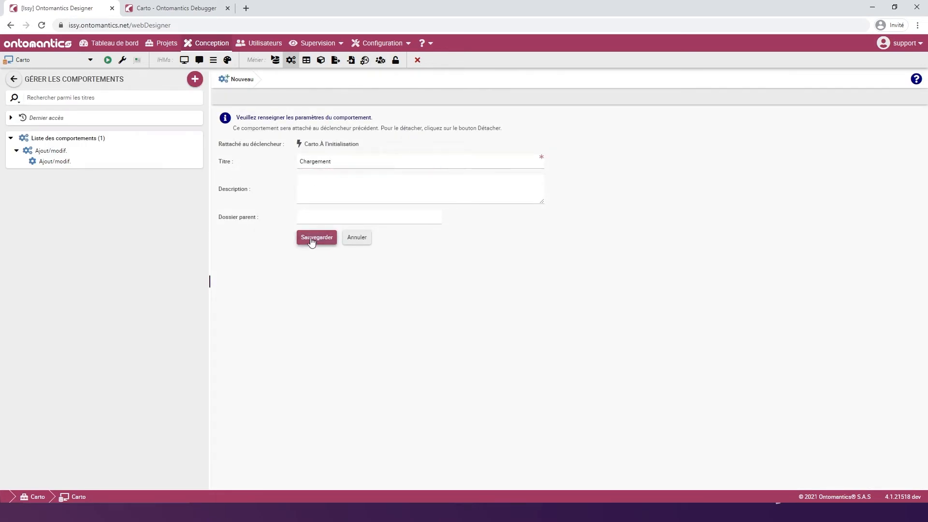
{"action": "left_click", "coordinate": [312, 239]}
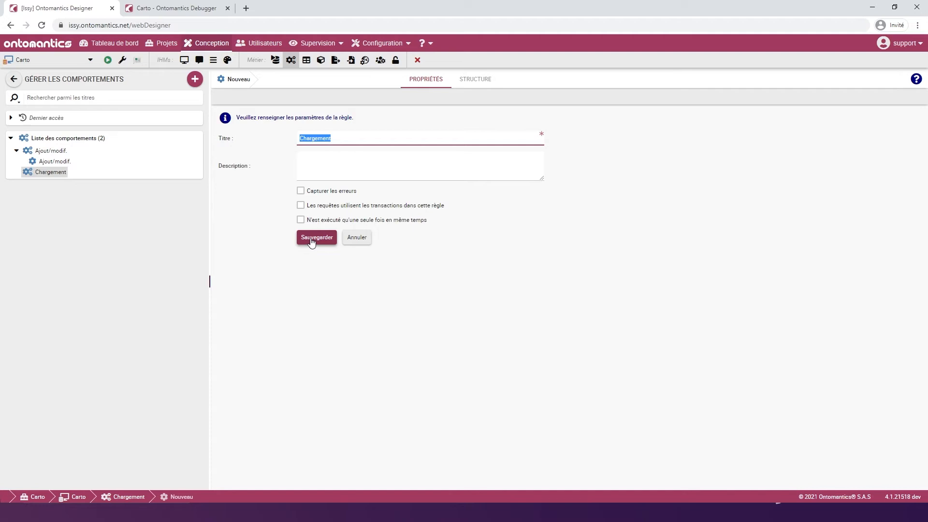
- Title the new behaviour's rule Init. and add an Effacer un jeu de données action on the Carte data set to it
{"action": "key", "text": "BackSpace"}
{"action": "left_click", "coordinate": [312, 240]}
{"action": "right_click", "coordinate": [264, 148]}
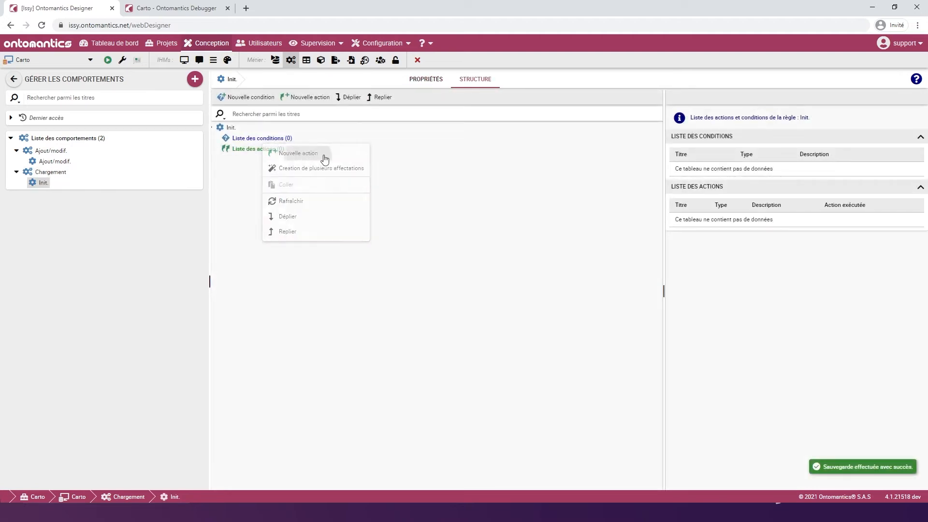
{"action": "left_click", "coordinate": [325, 159]}
{"action": "left_click", "coordinate": [708, 314]}
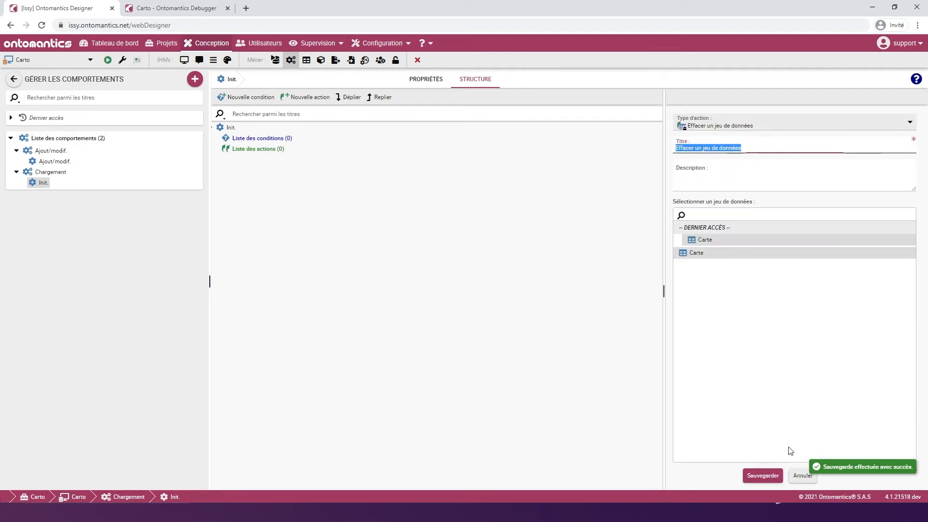
{"action": "left_click", "coordinate": [764, 476]}
- Add a second rule titled Chargement to the Chargement behaviour and save it
{"action": "right_click", "coordinate": [69, 173]}
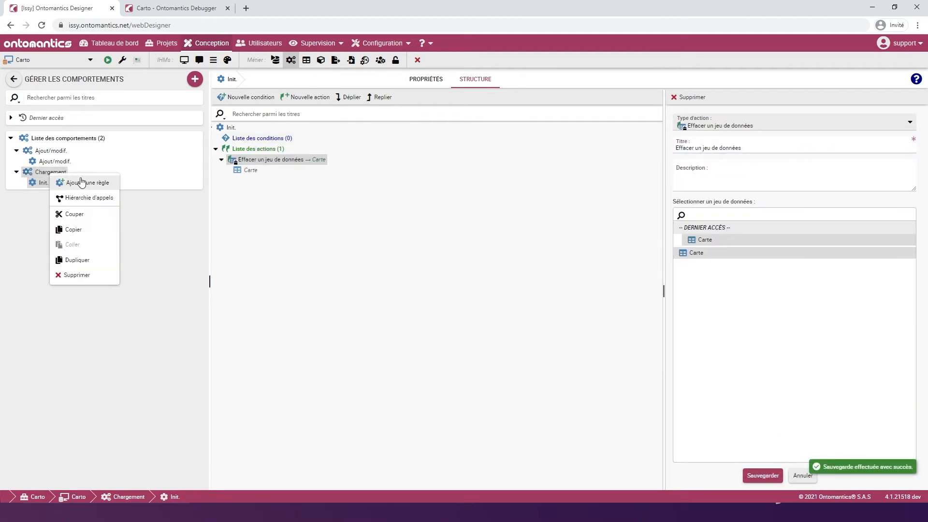
{"action": "left_click", "coordinate": [81, 182]}
{"action": "left_click", "coordinate": [379, 137]}
{"action": "type", "text": "chargement"}
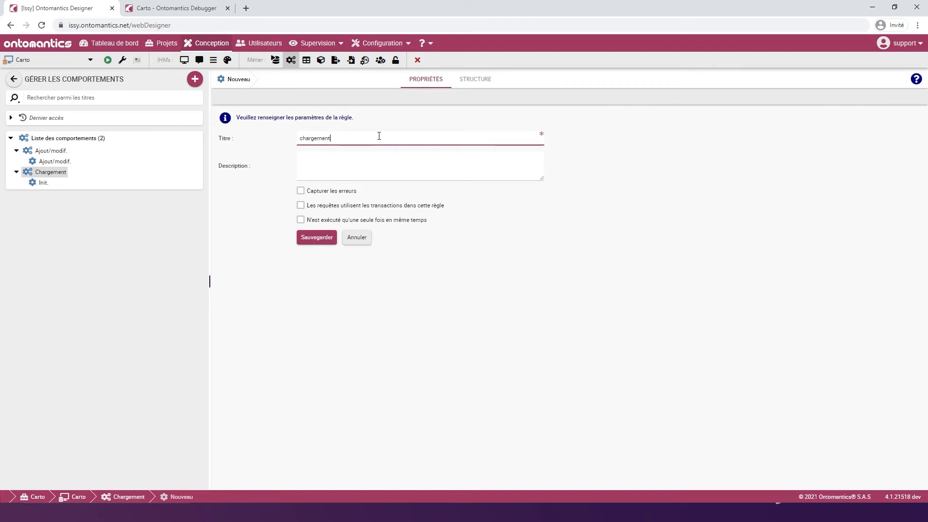
{"action": "left_click", "coordinate": [315, 239]}
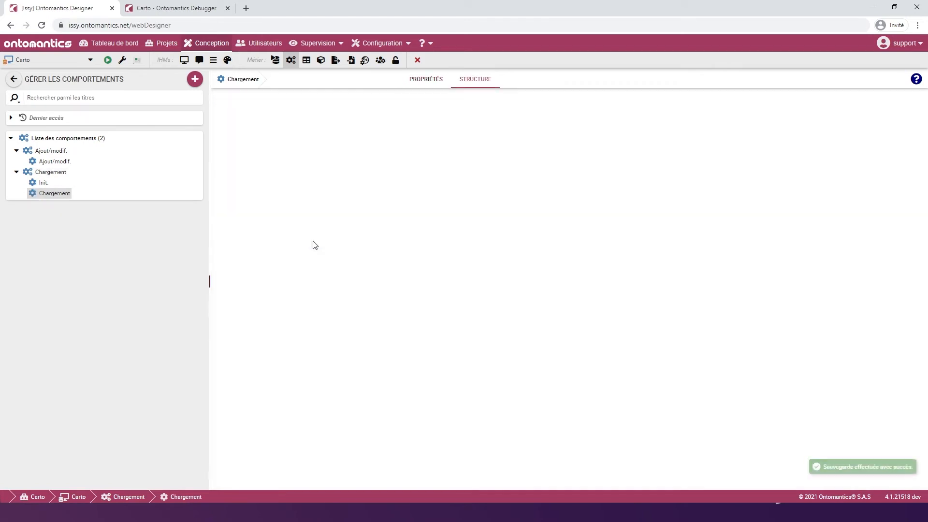
- Add a Sélection de données condition to the Chargement rule as a local query on the carto entity, returning all its attributes
{"action": "right_click", "coordinate": [264, 140]}
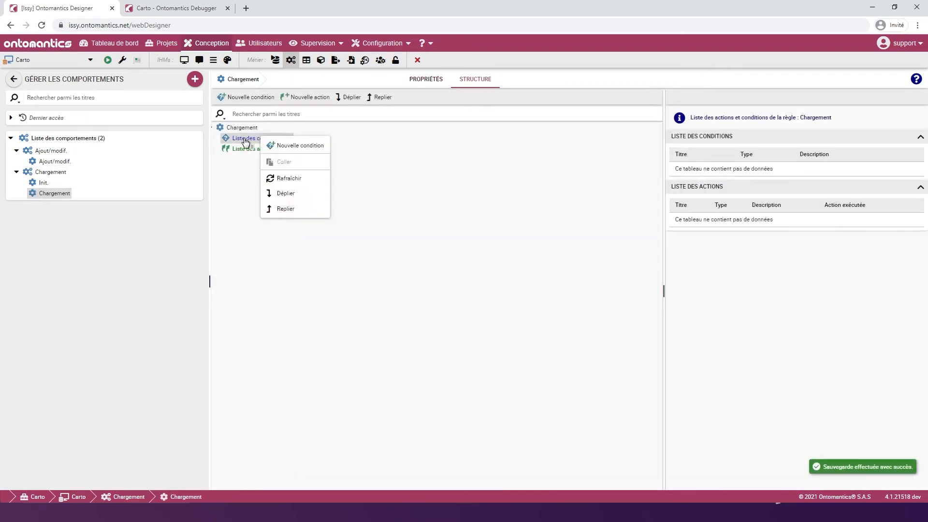
{"action": "left_click", "coordinate": [303, 146]}
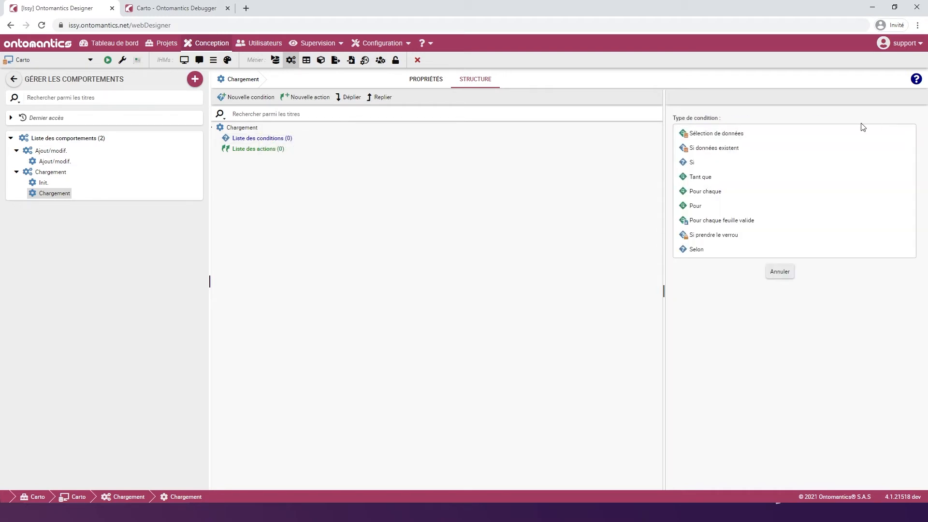
{"action": "left_click", "coordinate": [839, 134]}
{"action": "left_click", "coordinate": [762, 235]}
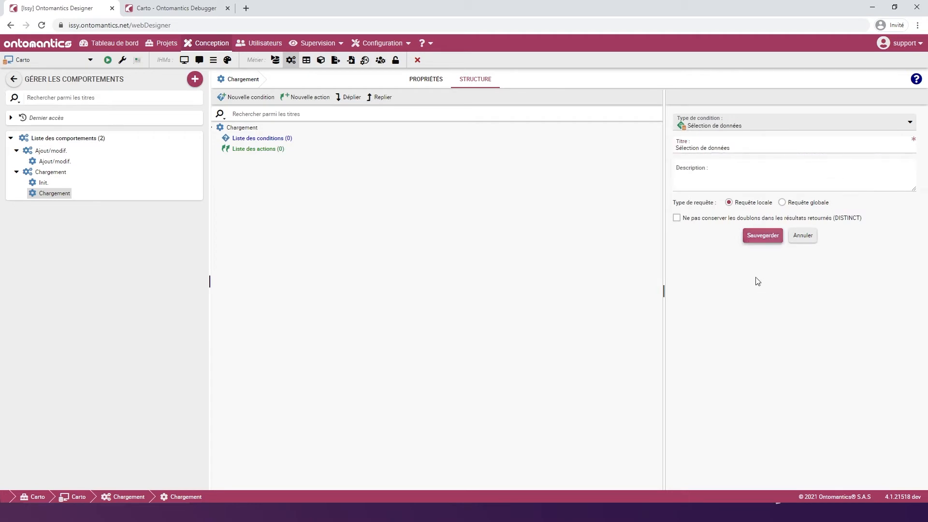
{"action": "left_click", "coordinate": [687, 203]}
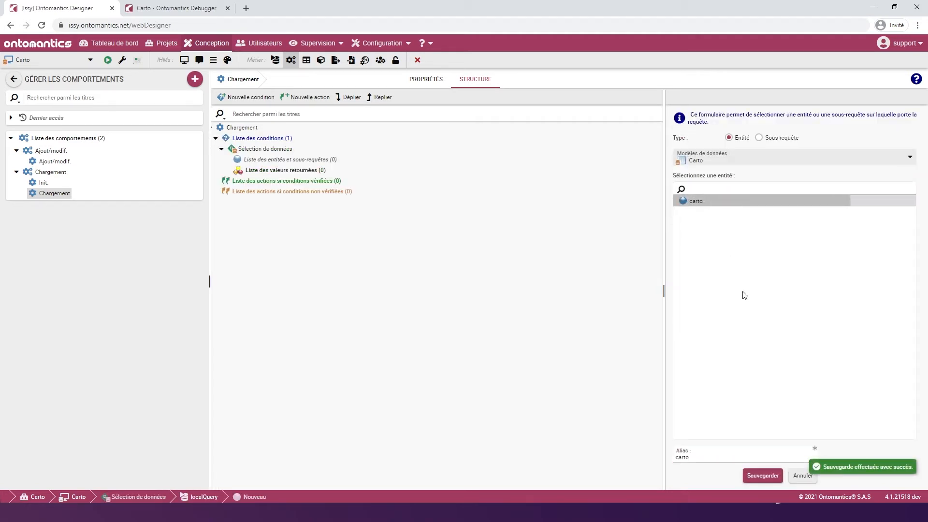
{"action": "left_click", "coordinate": [762, 475]}
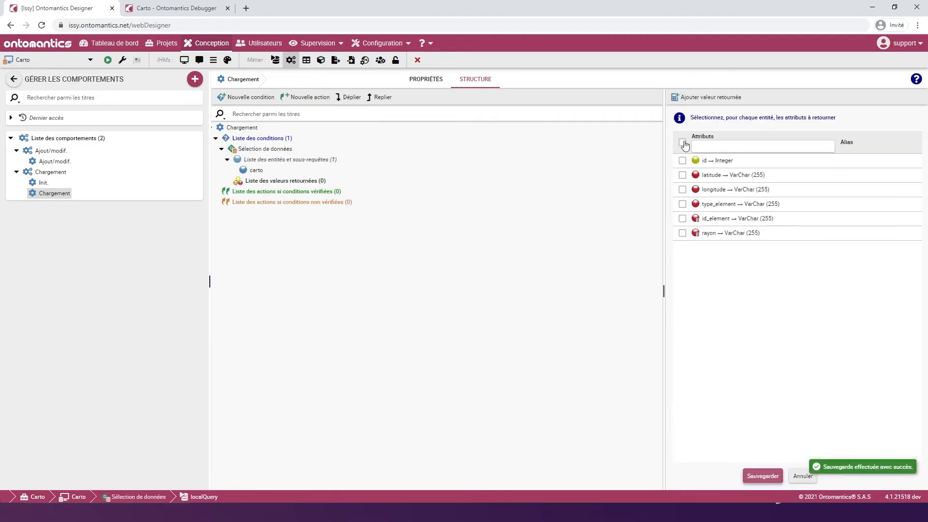
{"action": "left_click", "coordinate": [682, 142]}
{"action": "left_click", "coordinate": [762, 476]}
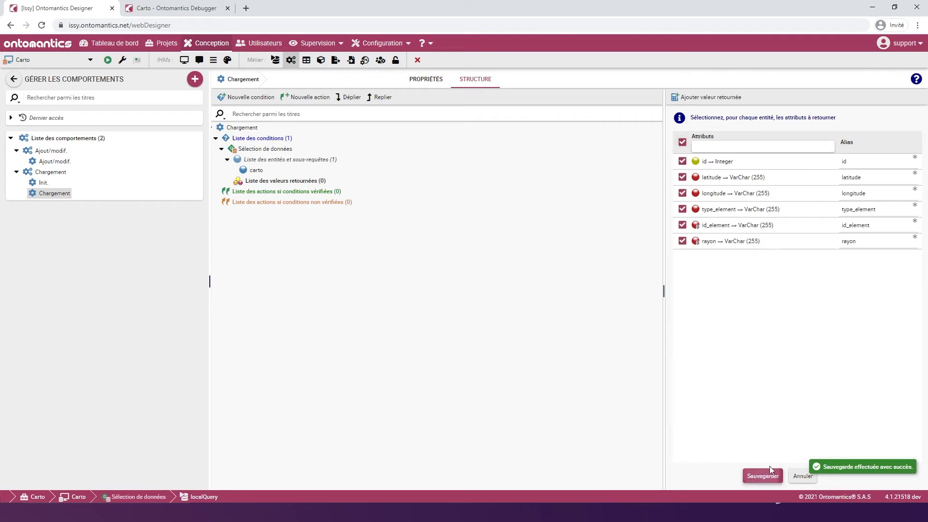
- Debug the Sélection de données query by executing it, check the returned rows and close the result window
{"action": "right_click", "coordinate": [270, 150]}
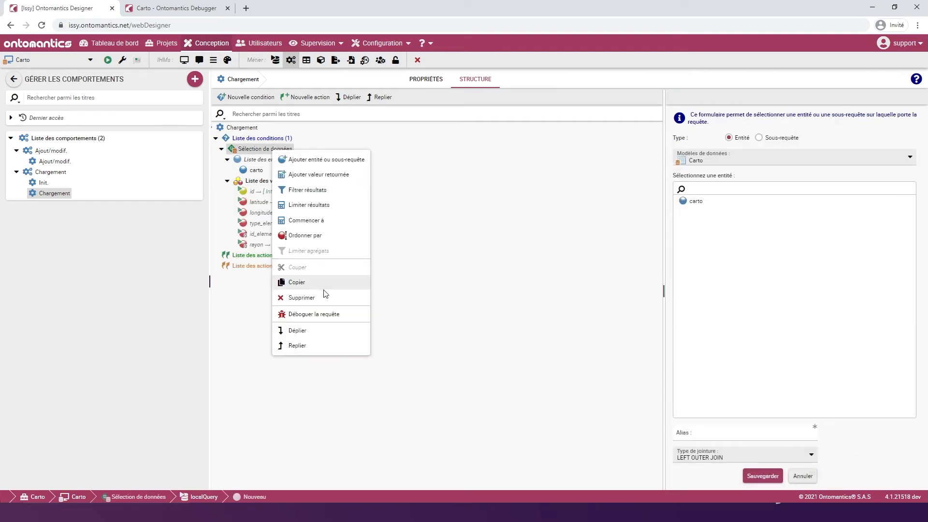
{"action": "left_click", "coordinate": [315, 315]}
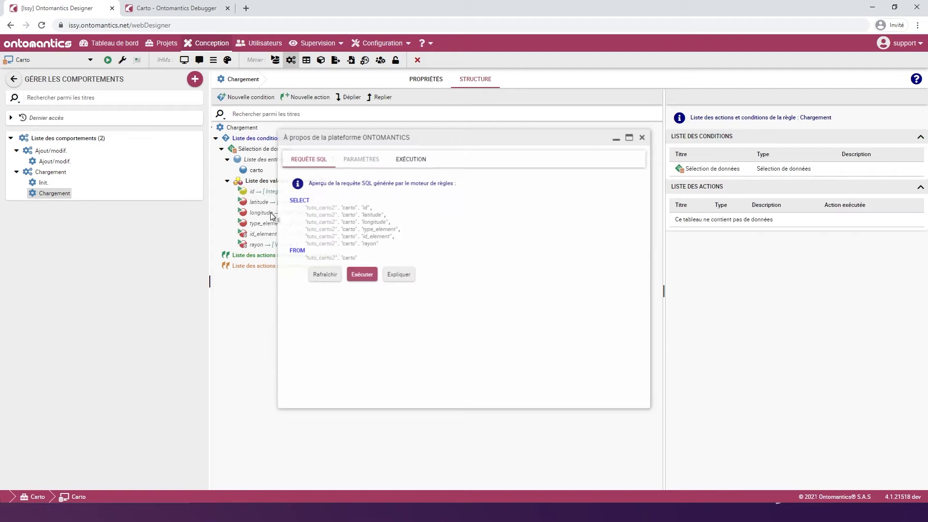
{"action": "left_click", "coordinate": [361, 272]}
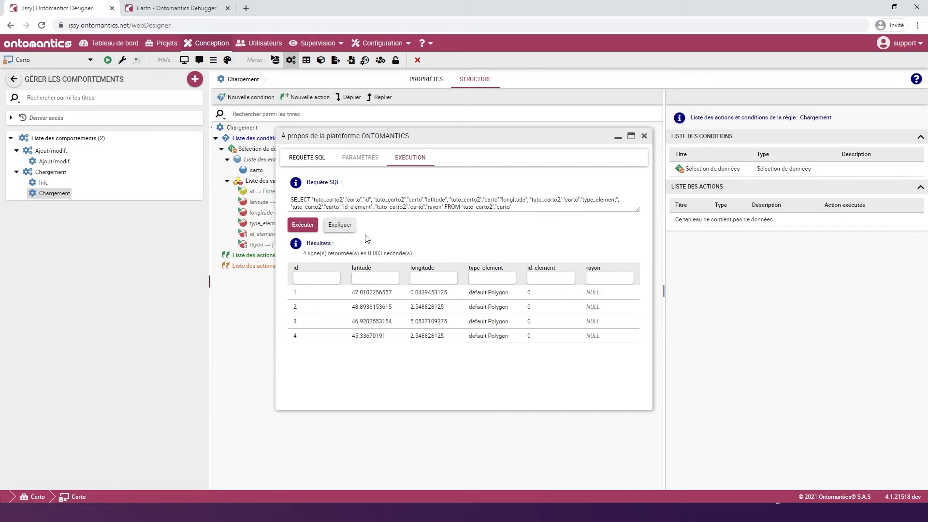
{"action": "left_click", "coordinate": [644, 135]}
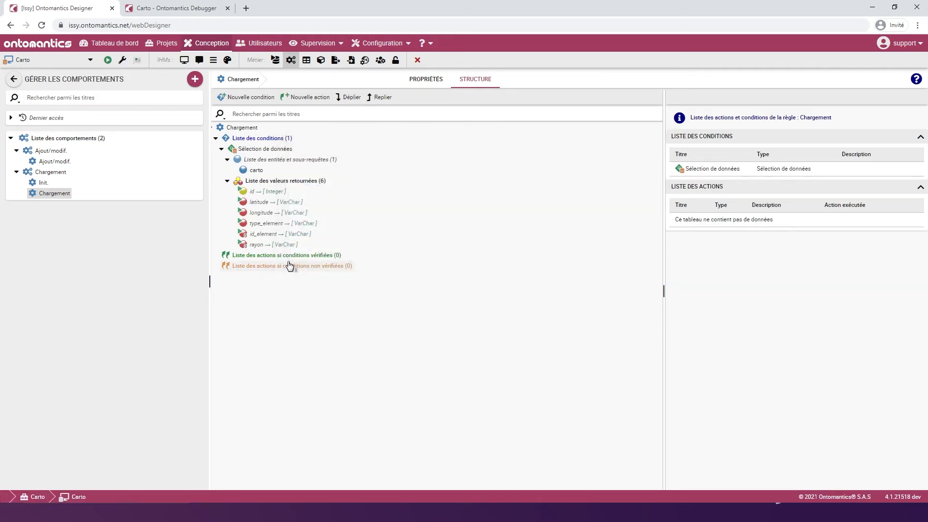
- Add an Insertion de données dans un jeu de données action on the Carte data set to the Chargement rule's actions for verified conditions
{"action": "right_click", "coordinate": [290, 258]}
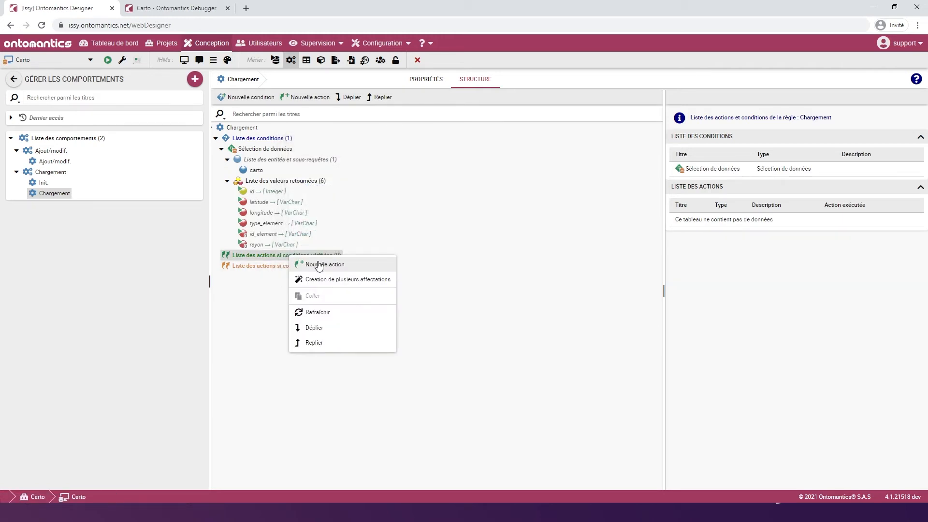
{"action": "left_click", "coordinate": [319, 265]}
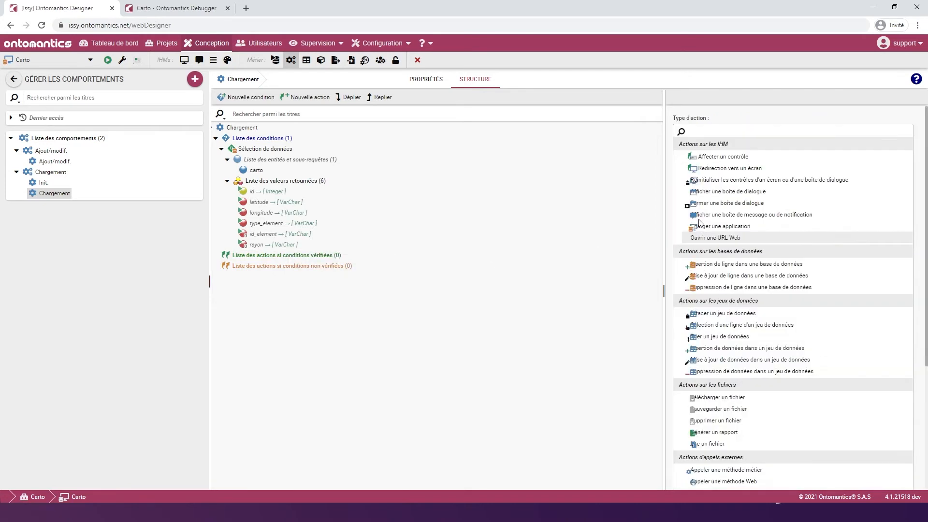
{"action": "left_click", "coordinate": [738, 348]}
{"action": "left_click", "coordinate": [763, 474]}
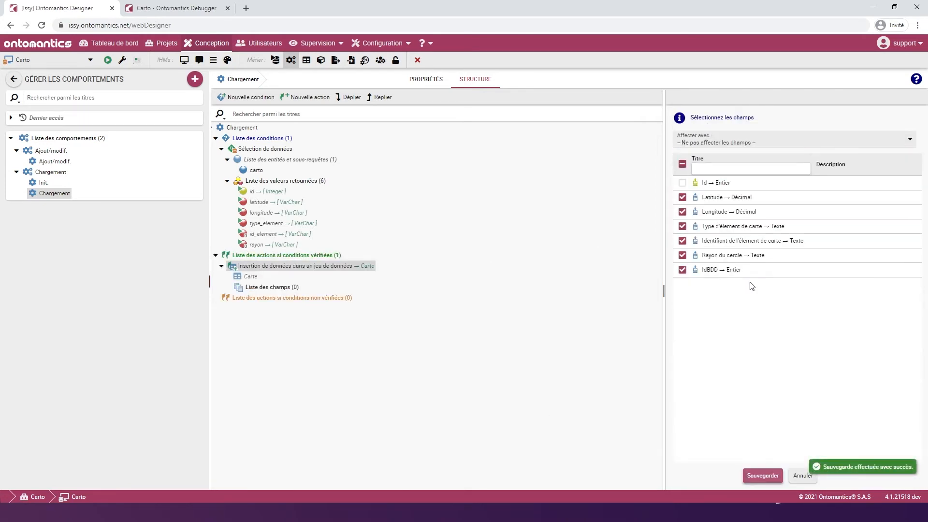
- Map the Carte fields to the Sélection de données results, assigning type_element to Type d'élement de carte and id_element to Identifiant de l'élement de carte, and save
{"action": "left_click", "coordinate": [798, 141]}
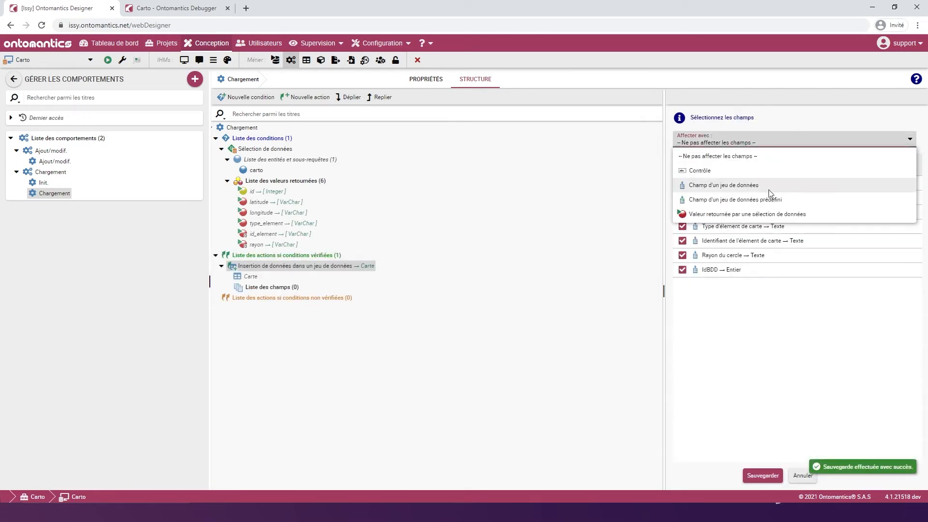
{"action": "left_click", "coordinate": [763, 215]}
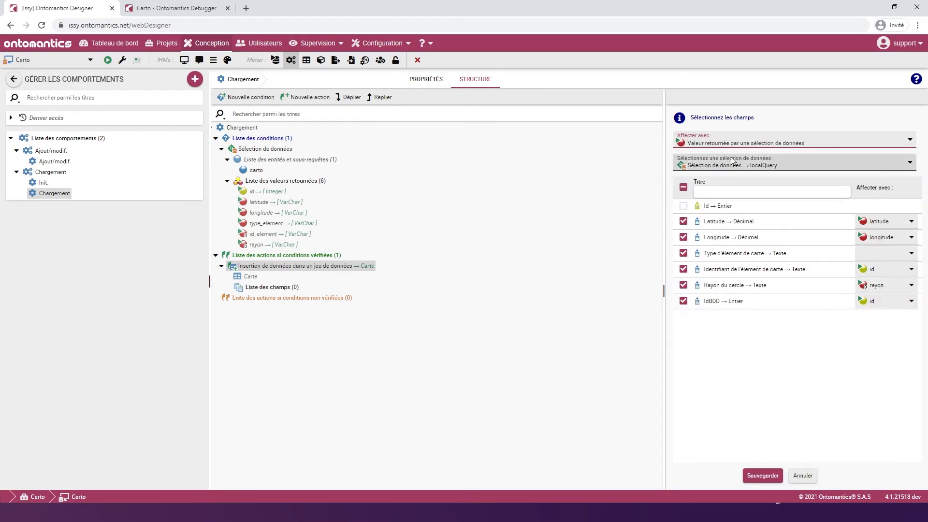
{"action": "left_click", "coordinate": [879, 256]}
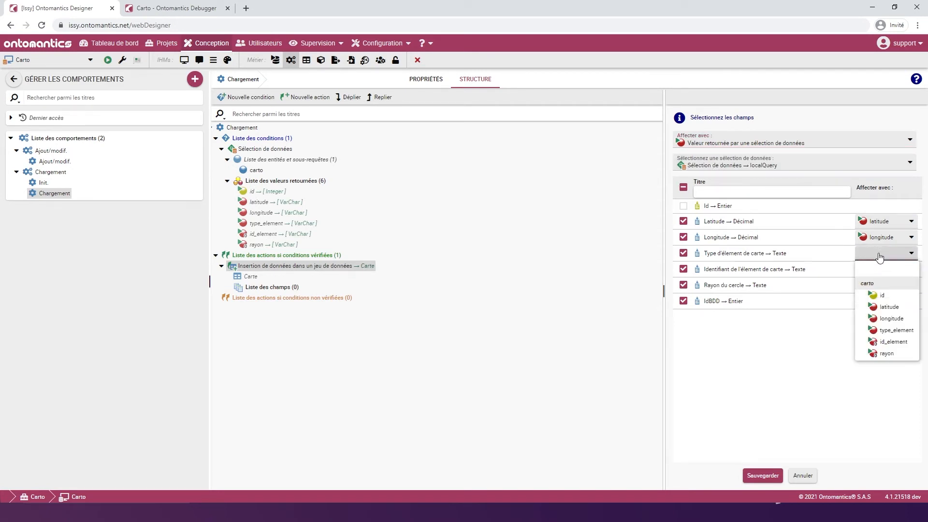
{"action": "left_click", "coordinate": [895, 330]}
{"action": "left_click", "coordinate": [892, 285]}
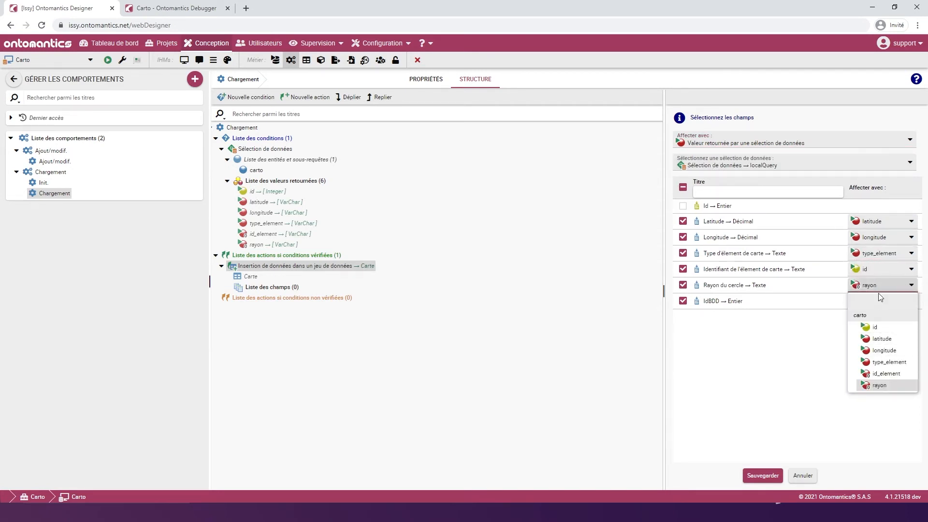
{"action": "left_click", "coordinate": [884, 269]}
{"action": "left_click_drag", "start_coordinate": [878, 346], "coordinate": [880, 360]}
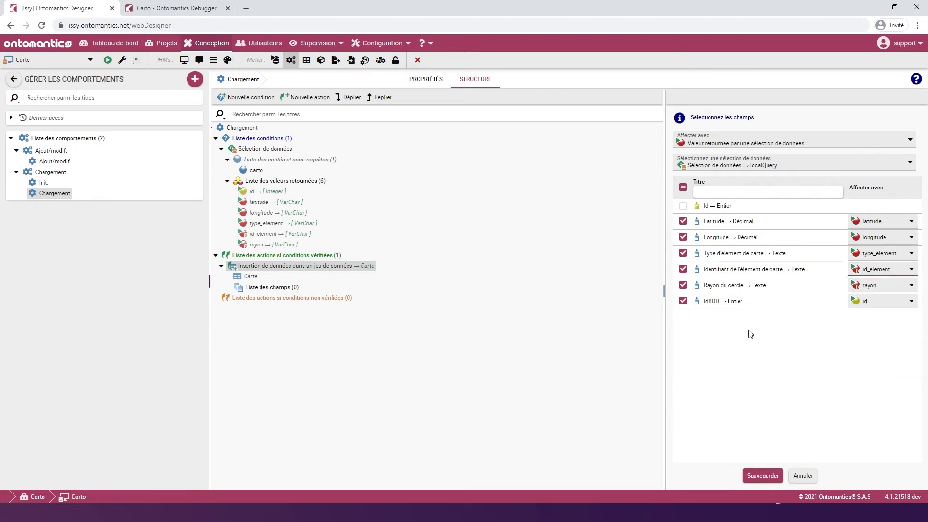
{"action": "left_click", "coordinate": [762, 475]}
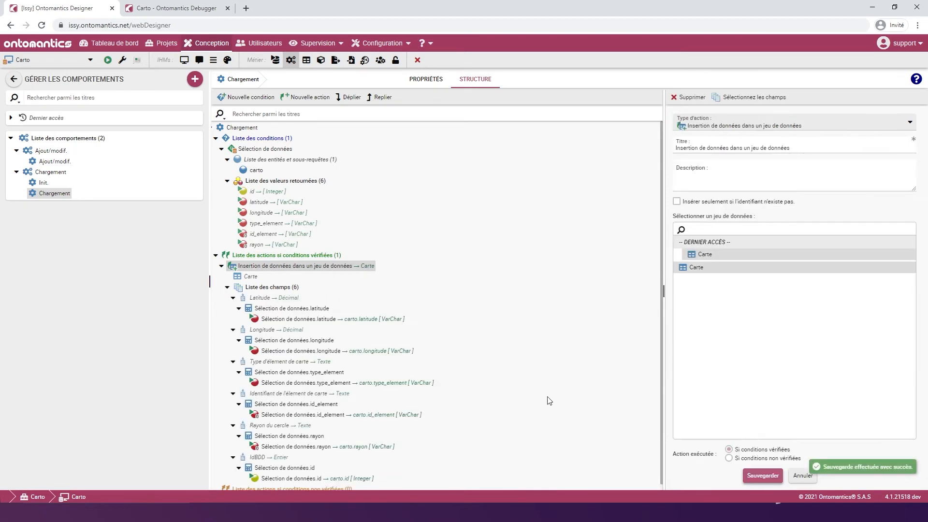
- Switch to the Carto debugger and reload the application to test loading the stored shapes onto the map
{"action": "left_click", "coordinate": [184, 8]}
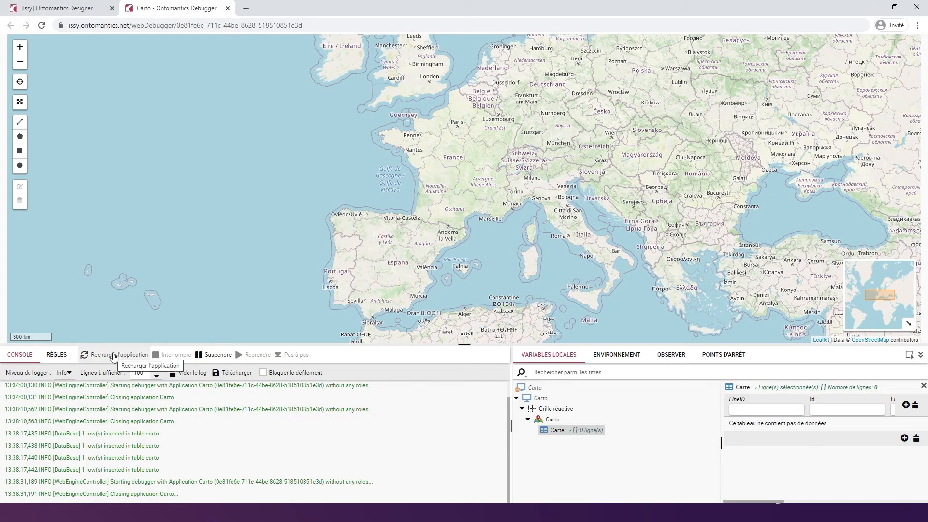
{"action": "left_click", "coordinate": [114, 355]}
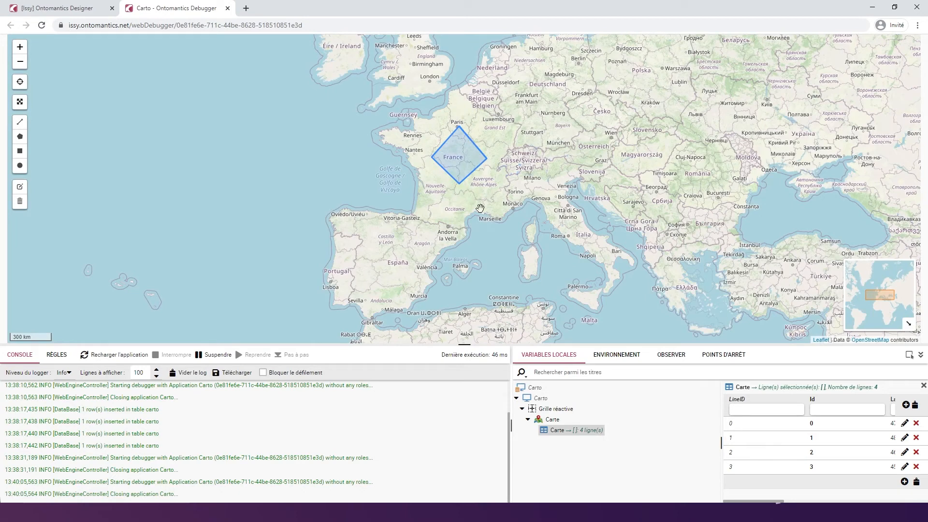
{"action": "left_click", "coordinate": [19, 136]}
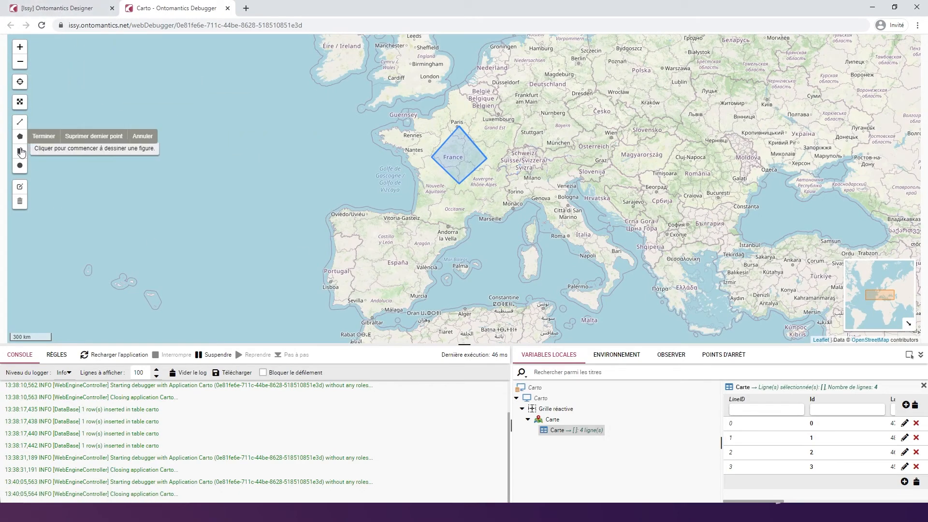
{"action": "left_click", "coordinate": [142, 136]}
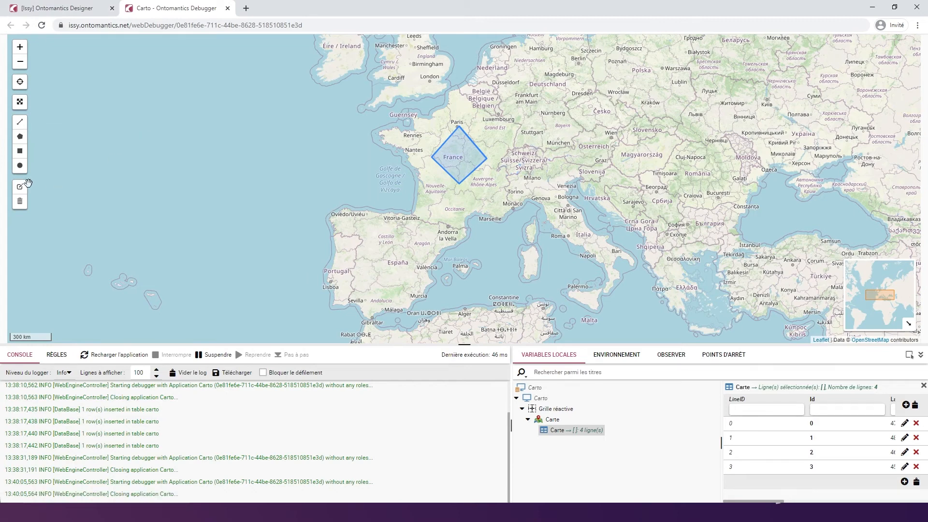
- Edit the polygon over France by moving its southern corner farther south and adding a point on its southwest edge, and save the edit
{"action": "left_click", "coordinate": [21, 188]}
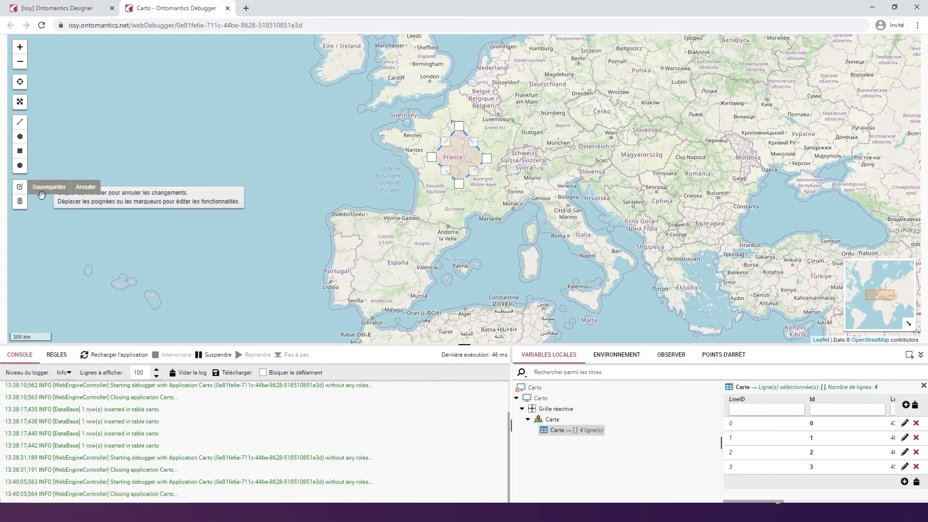
{"action": "left_click_drag", "start_coordinate": [467, 191], "coordinate": [469, 240]}
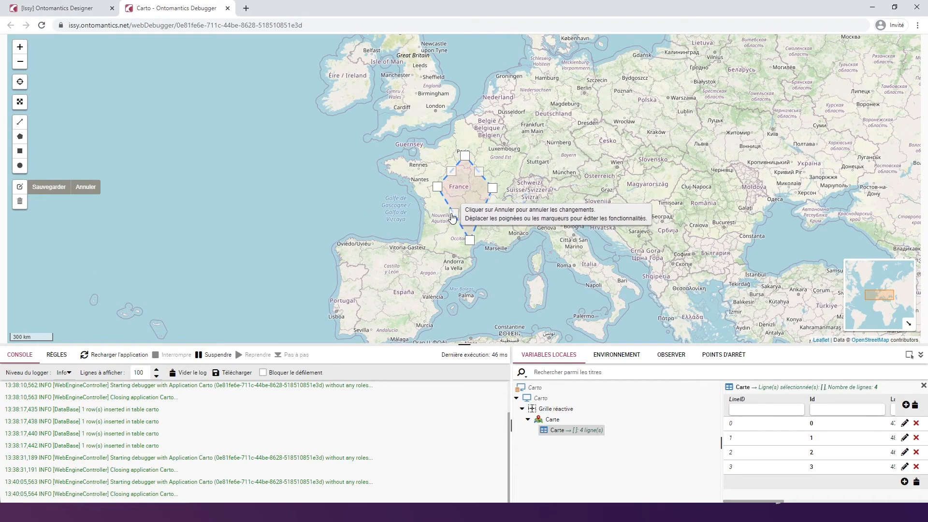
{"action": "left_click", "coordinate": [453, 215]}
{"action": "left_click_drag", "start_coordinate": [443, 212], "coordinate": [409, 222]}
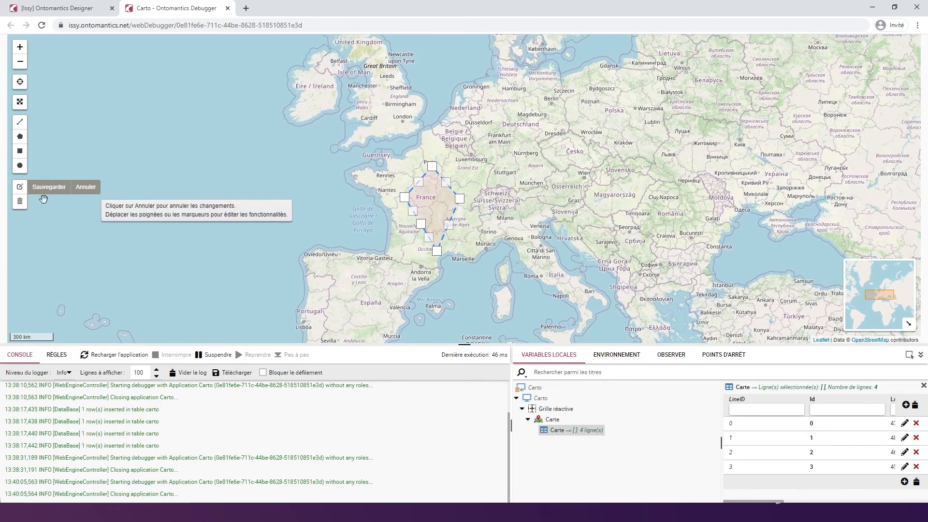
{"action": "left_click", "coordinate": [39, 187]}
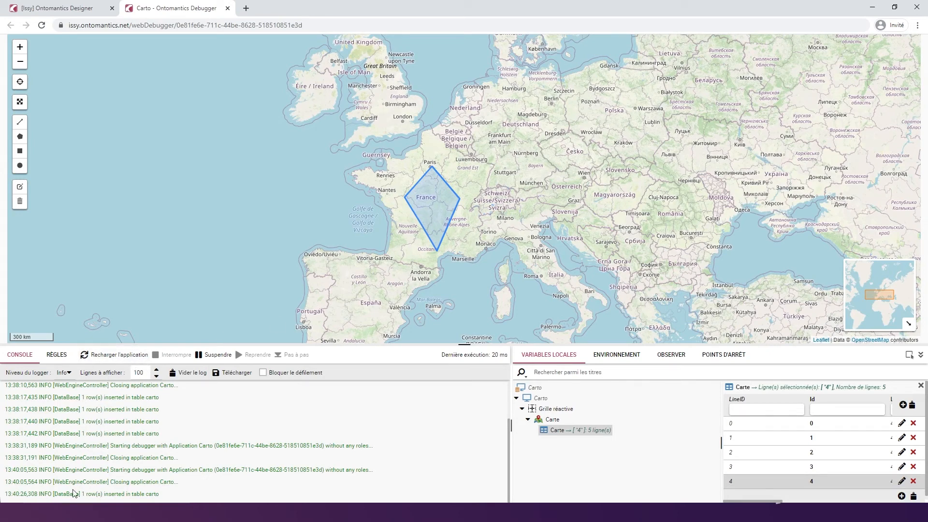
- Check the latest database entry in the console and reload the application to compare the polygon with the edited shape
{"action": "left_click_drag", "start_coordinate": [58, 493], "coordinate": [160, 503]}
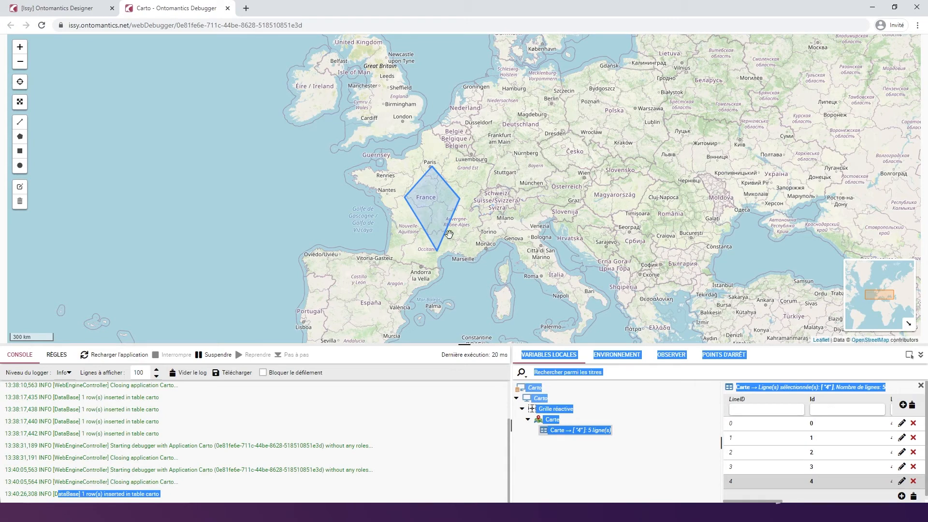
{"action": "left_click", "coordinate": [116, 355]}
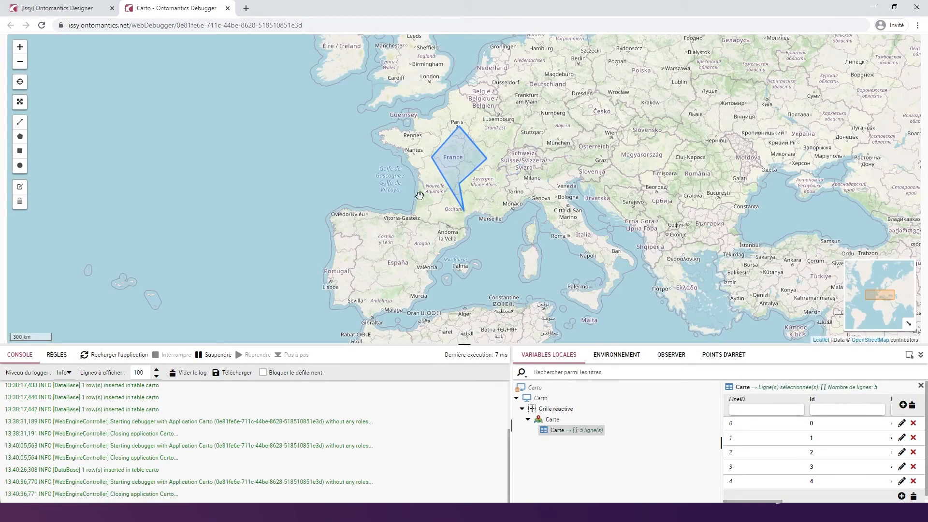
- In the designer's Ajout/modif. rule, copy Verif.'s database insertion action into its actions for unverified conditions
{"action": "left_click", "coordinate": [64, 8]}
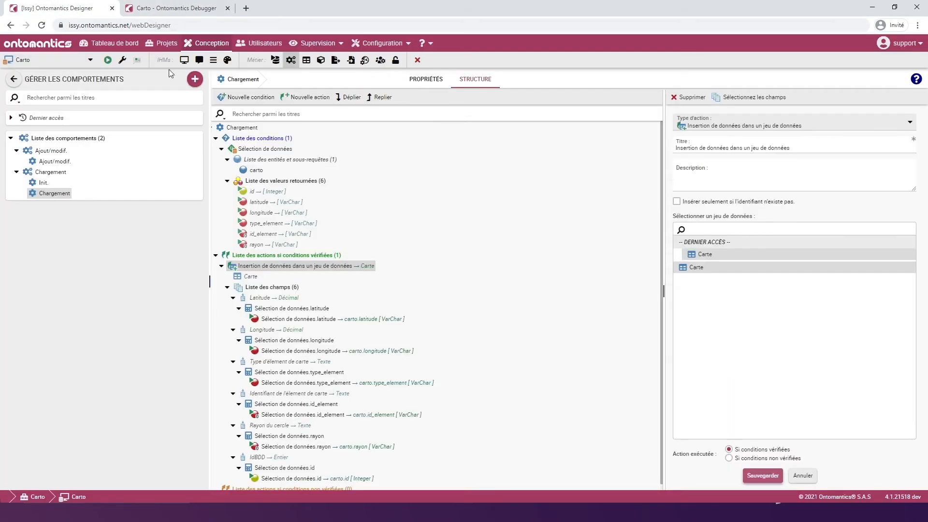
{"action": "left_click", "coordinate": [55, 161]}
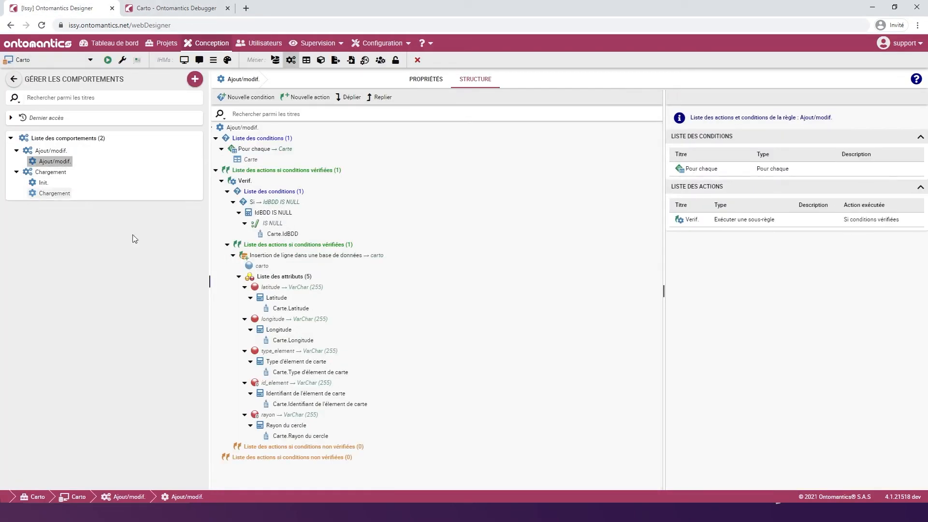
{"action": "left_click", "coordinate": [233, 255]}
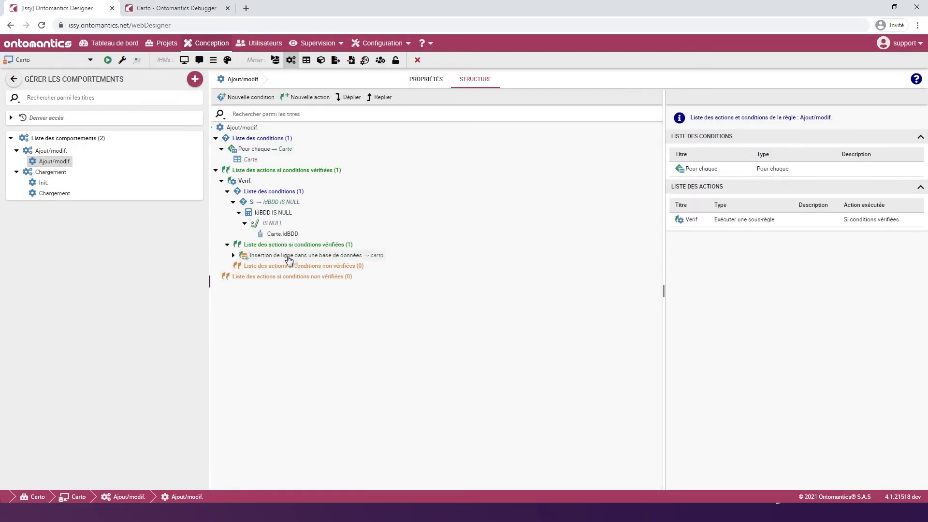
{"action": "right_click", "coordinate": [286, 257]}
{"action": "left_click", "coordinate": [329, 295]}
{"action": "right_click", "coordinate": [290, 269]}
{"action": "left_click", "coordinate": [319, 309]}
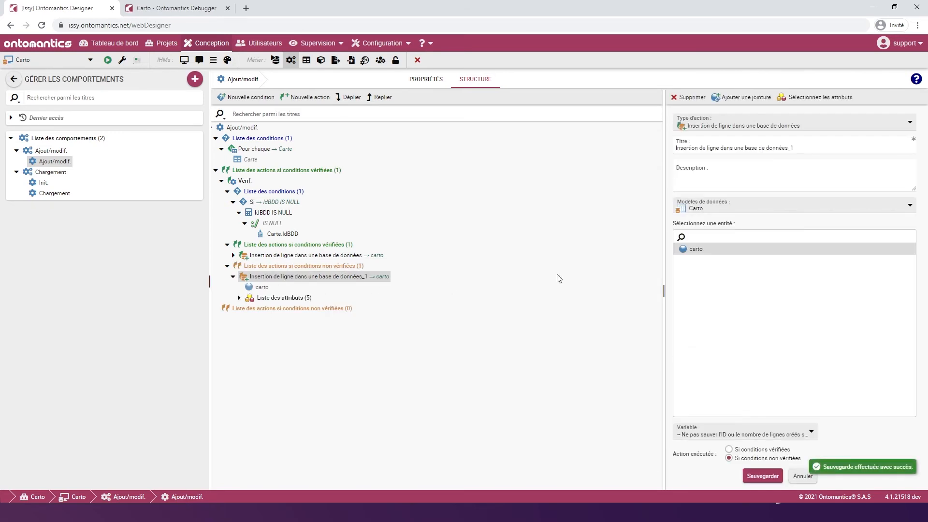
- Change the copied action's type to Mise à jour de ligne dans une base de données and save it
{"action": "left_click", "coordinate": [740, 124]}
{"action": "left_click", "coordinate": [740, 268]}
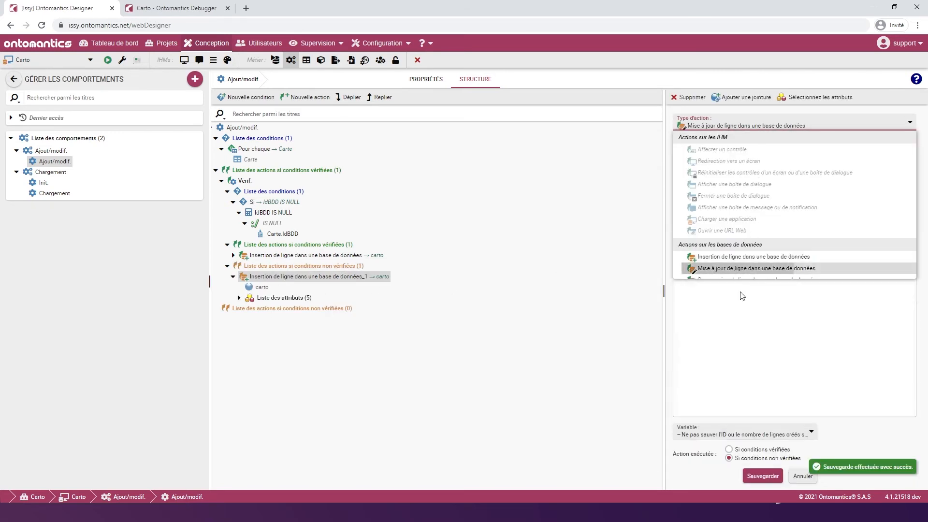
{"action": "left_click", "coordinate": [763, 475]}
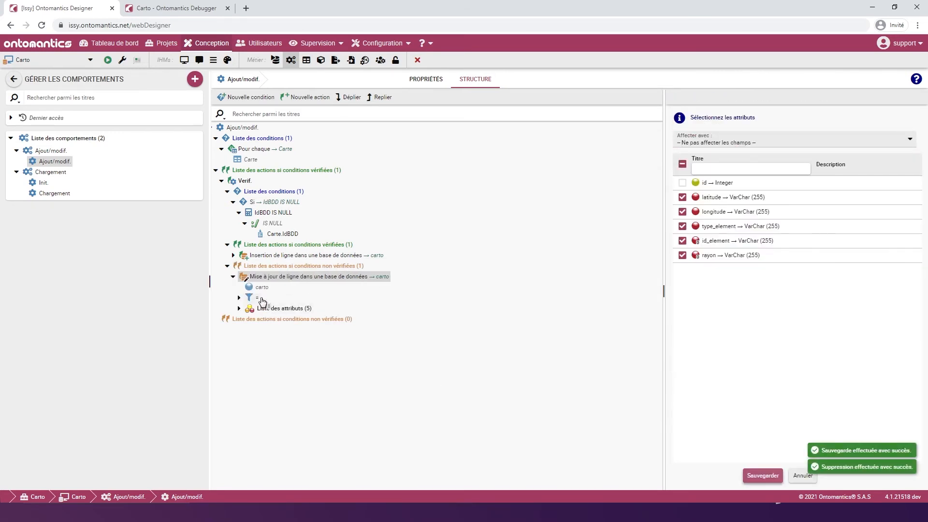
- Set the update action's filter to the = operator, comparing the carto id attribute with the Carte data set's IdBDD field
{"action": "left_click", "coordinate": [261, 300]}
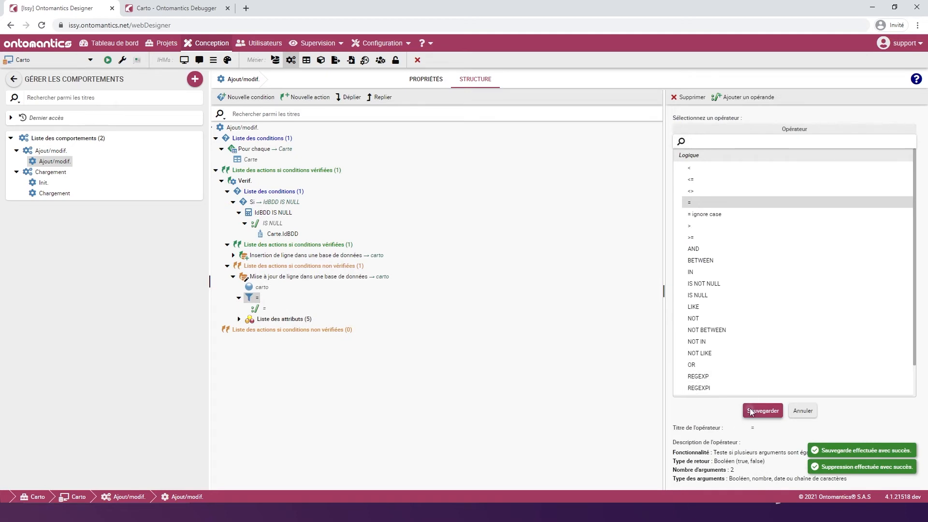
{"action": "left_click", "coordinate": [751, 411]}
{"action": "left_click", "coordinate": [744, 132]}
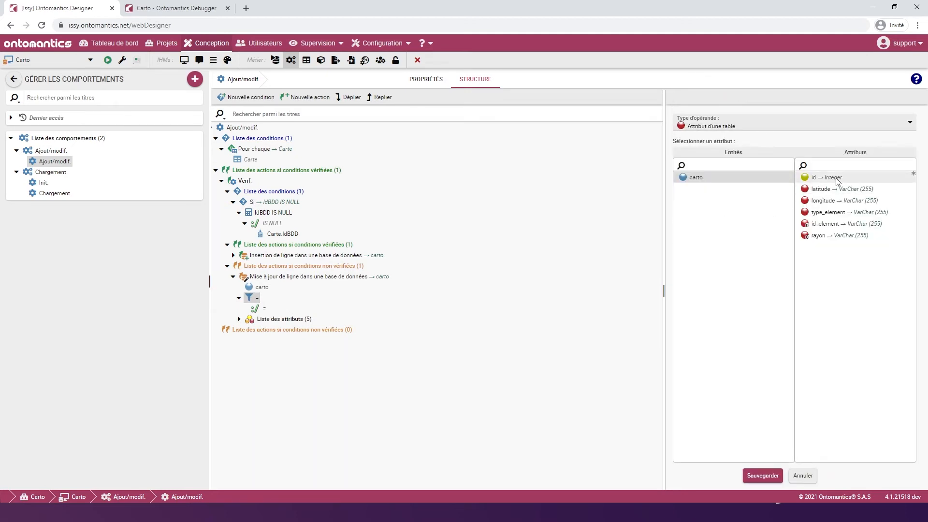
{"action": "left_click", "coordinate": [838, 179]}
{"action": "left_click", "coordinate": [763, 475]}
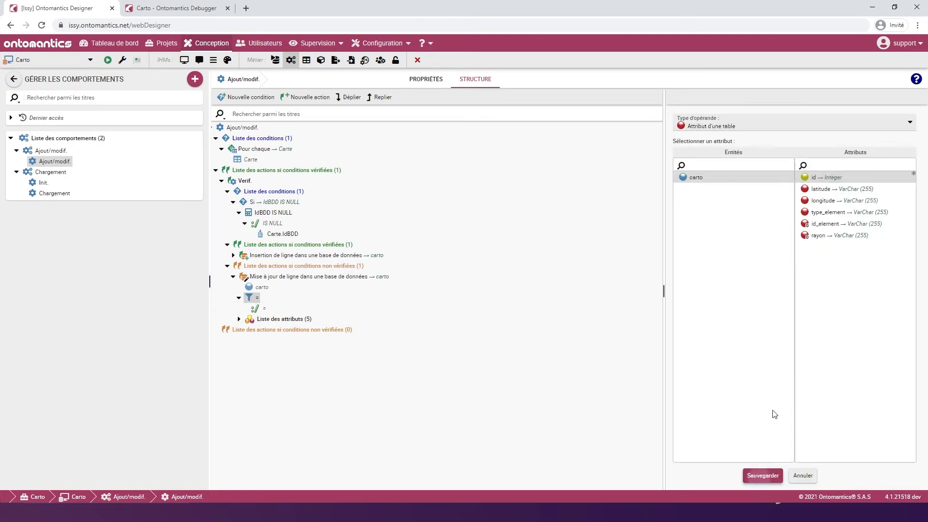
{"action": "left_click", "coordinate": [724, 191]}
{"action": "left_click", "coordinate": [829, 285]}
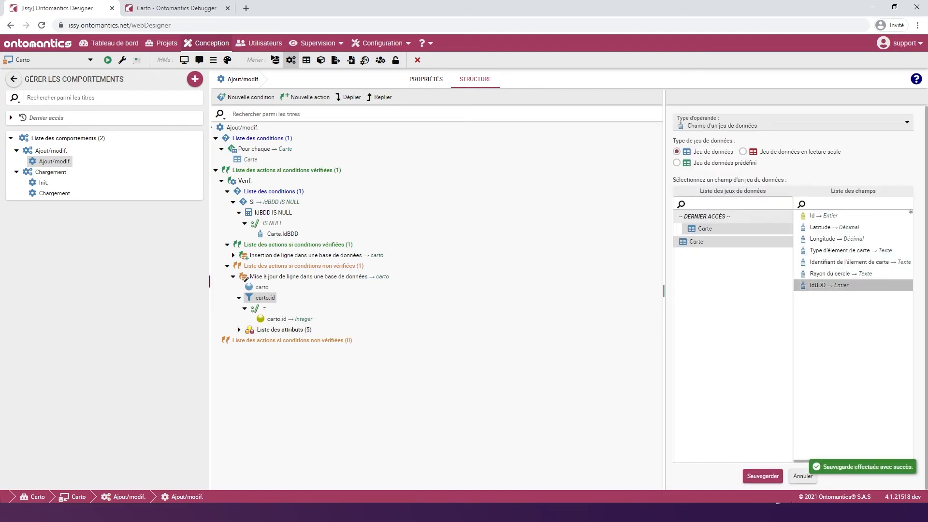
{"action": "left_click", "coordinate": [762, 476]}
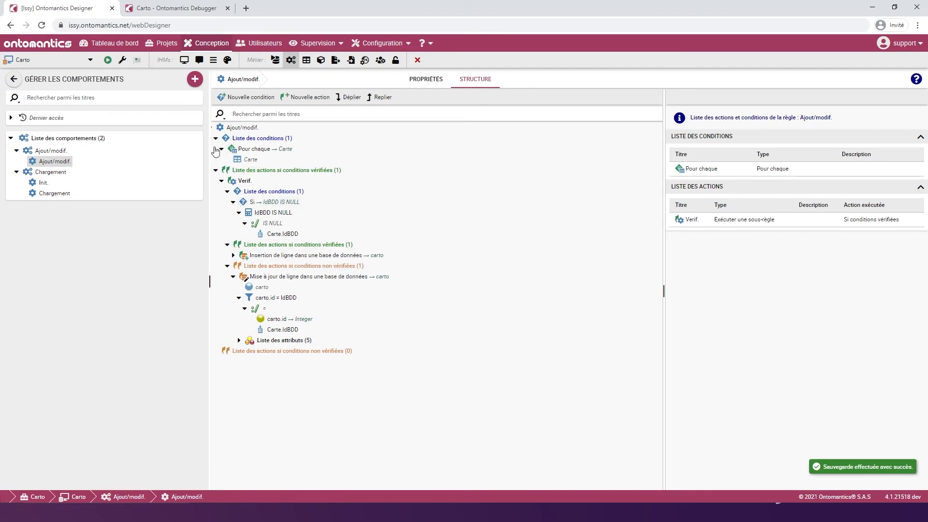
- Add a second rule titled Chargement to the Ajout/modif. behaviour and save it
{"action": "left_click", "coordinate": [222, 182]}
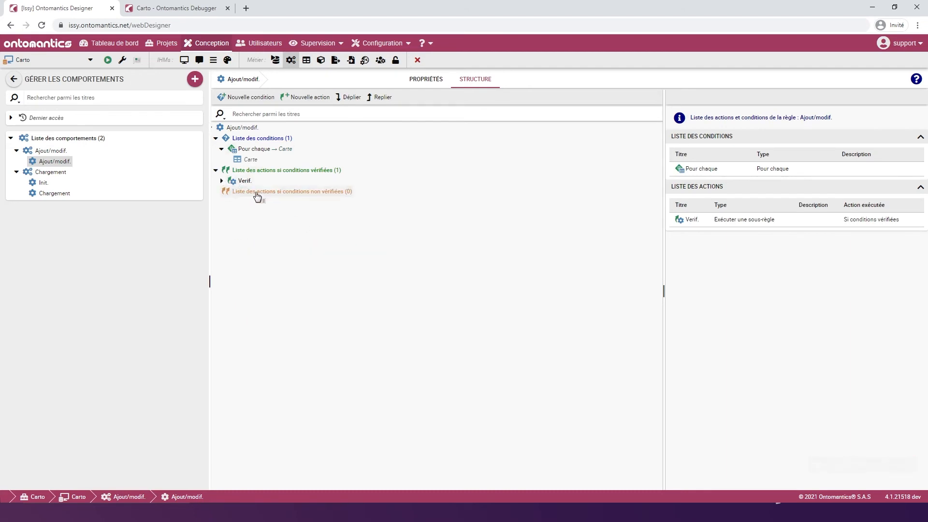
{"action": "right_click", "coordinate": [51, 150]}
{"action": "left_click", "coordinate": [69, 158]}
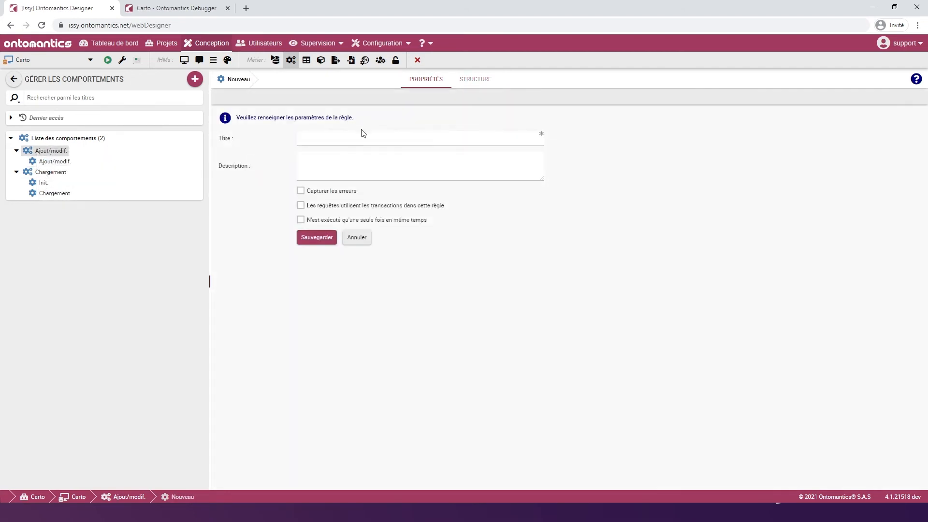
{"action": "left_click", "coordinate": [351, 141]}
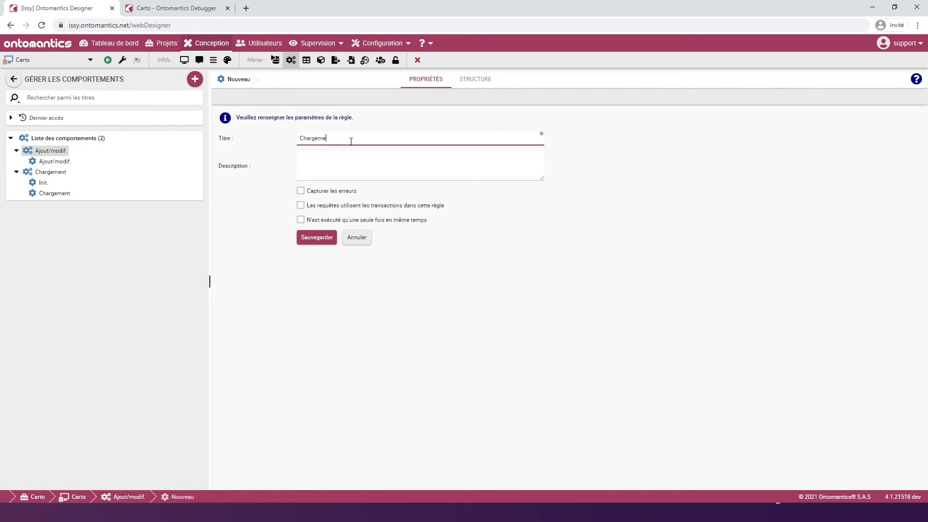
{"action": "left_click", "coordinate": [326, 237]}
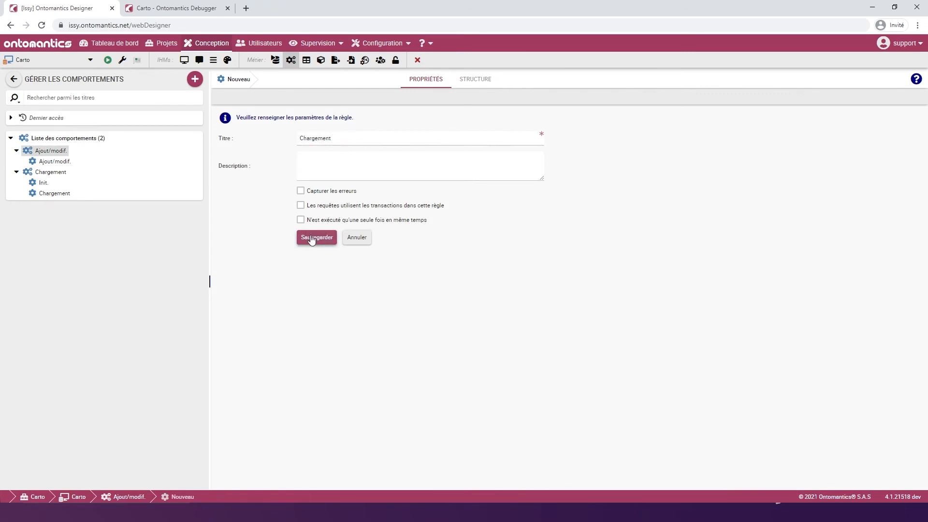
{"action": "left_click", "coordinate": [317, 241]}
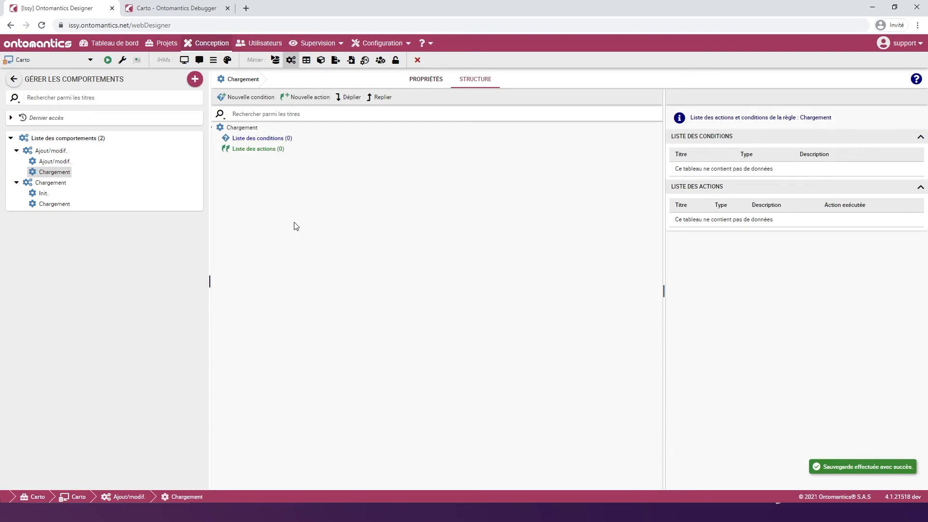
- Add an Exécuter un comportement action that runs the Chargement behaviour to the new Chargement rule and save it
{"action": "right_click", "coordinate": [249, 154]}
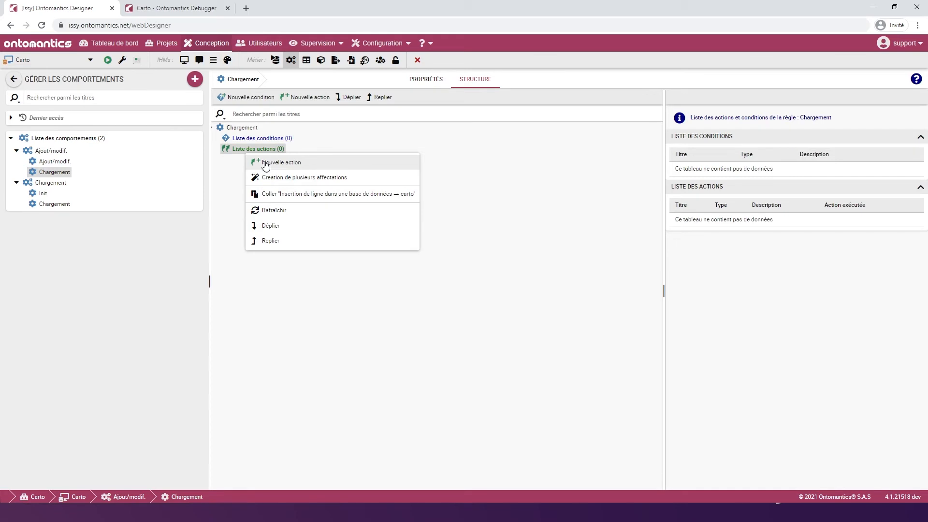
{"action": "left_click", "coordinate": [266, 164]}
{"action": "scroll", "coordinate": [822, 271], "scroll_direction": "down", "scroll_amount": 4}
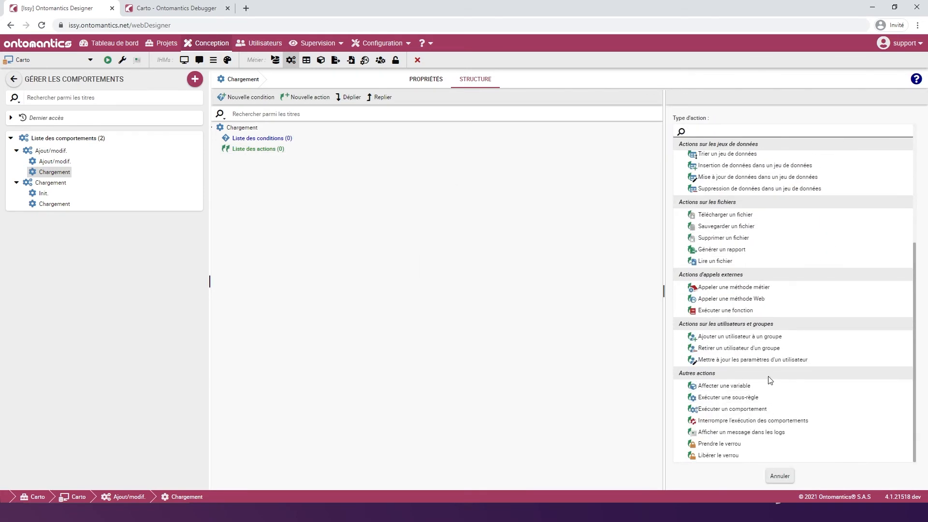
{"action": "left_click", "coordinate": [745, 409]}
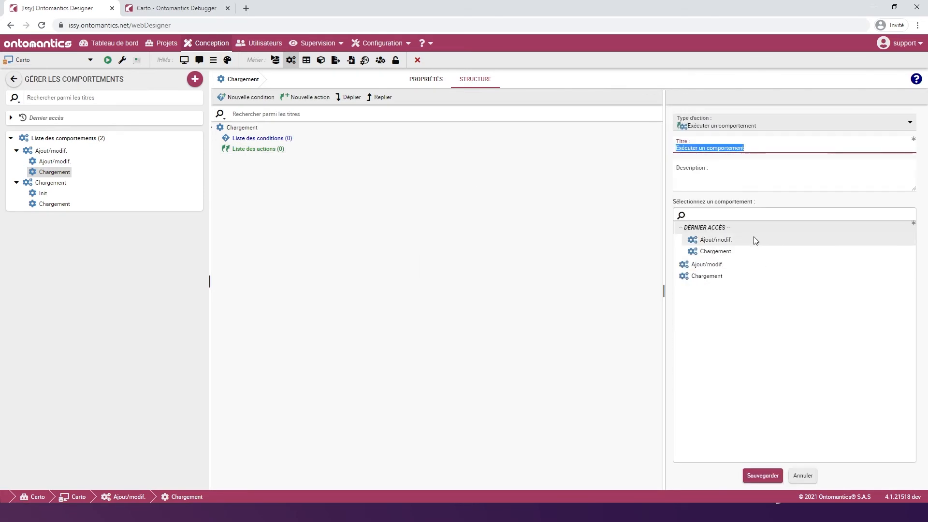
{"action": "left_click", "coordinate": [714, 277]}
{"action": "left_click", "coordinate": [763, 476]}
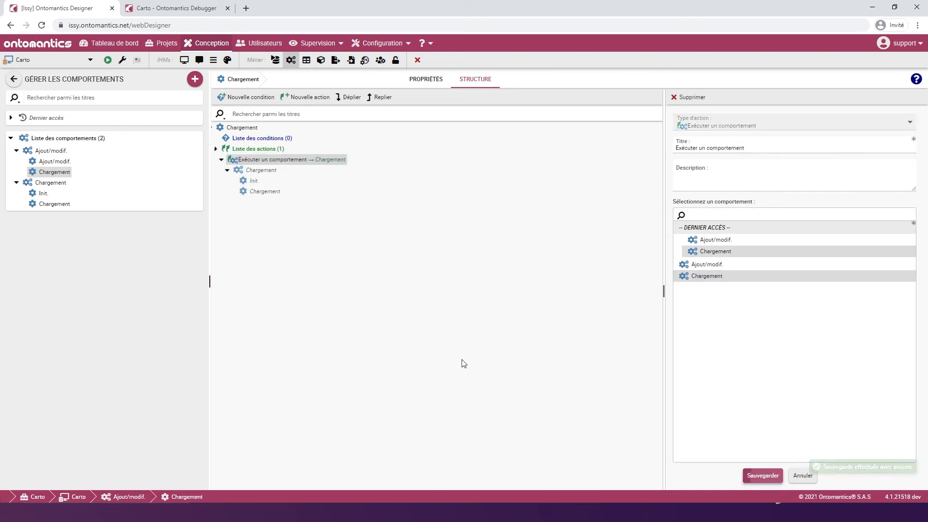
{"action": "left_click", "coordinate": [57, 162]}
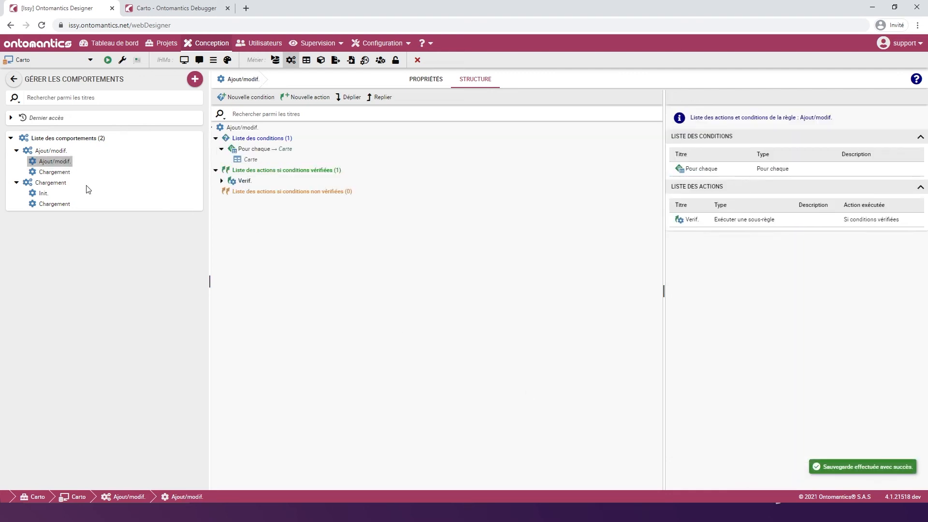
{"action": "left_click", "coordinate": [61, 173]}
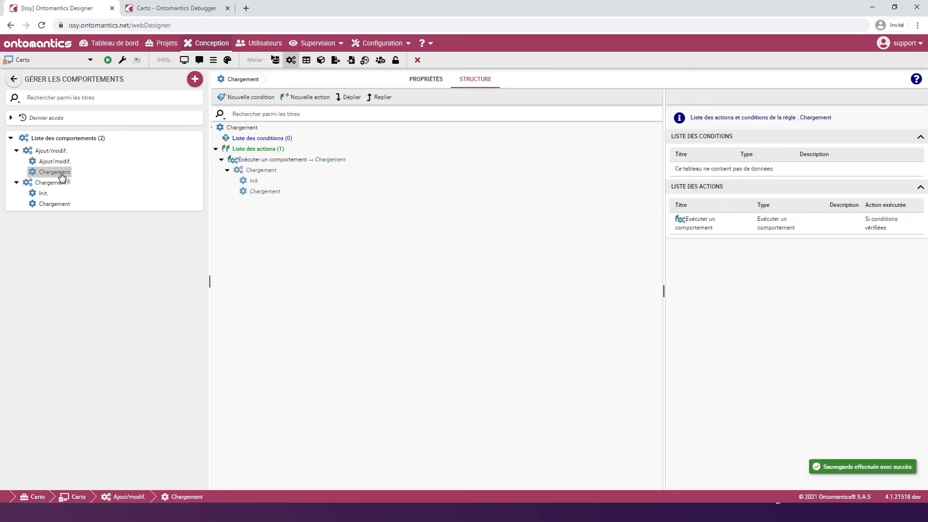
{"action": "left_click", "coordinate": [222, 160]}
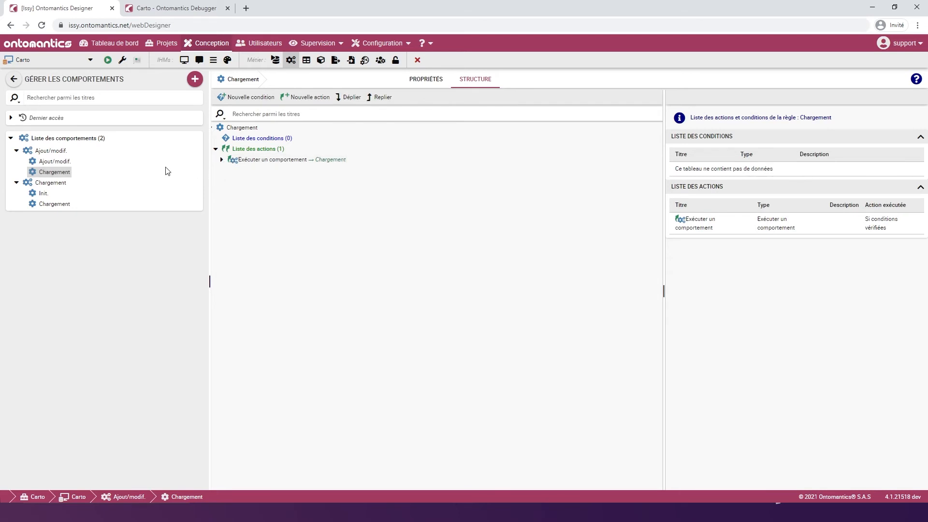
- In the Carto debugger, reload the application, move the France polygon's southernmost vertex to the southwest coast, save the edit and reload again
{"action": "left_click", "coordinate": [164, 8]}
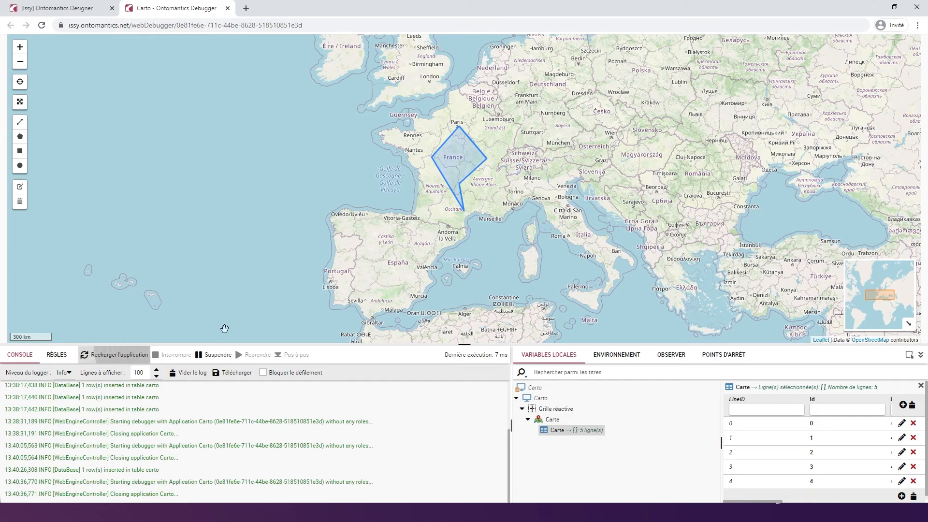
{"action": "left_click", "coordinate": [118, 355]}
{"action": "left_click", "coordinate": [20, 186]}
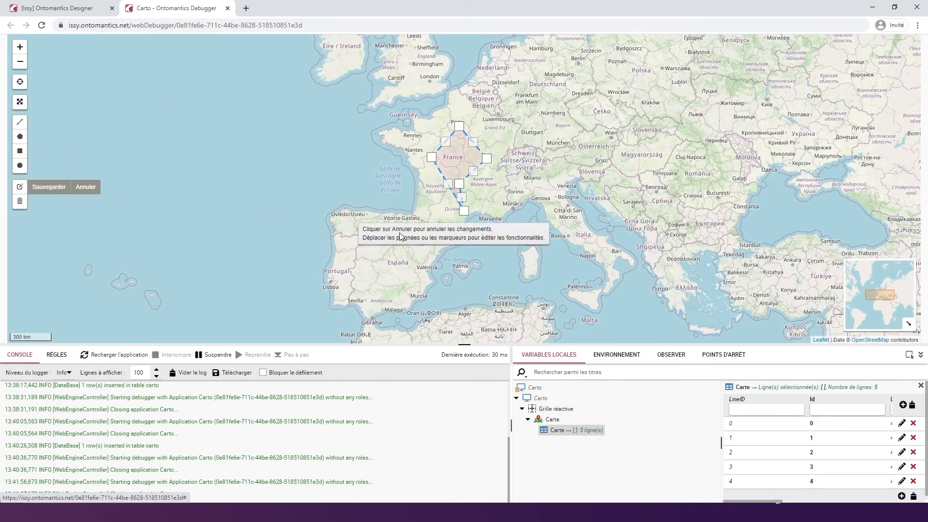
{"action": "left_click_drag", "start_coordinate": [455, 214], "coordinate": [426, 205]}
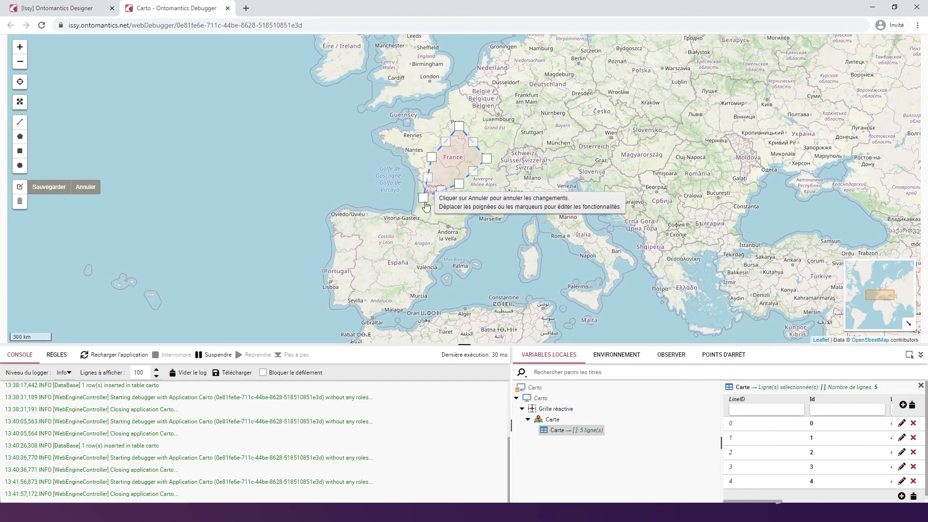
{"action": "left_click", "coordinate": [49, 186]}
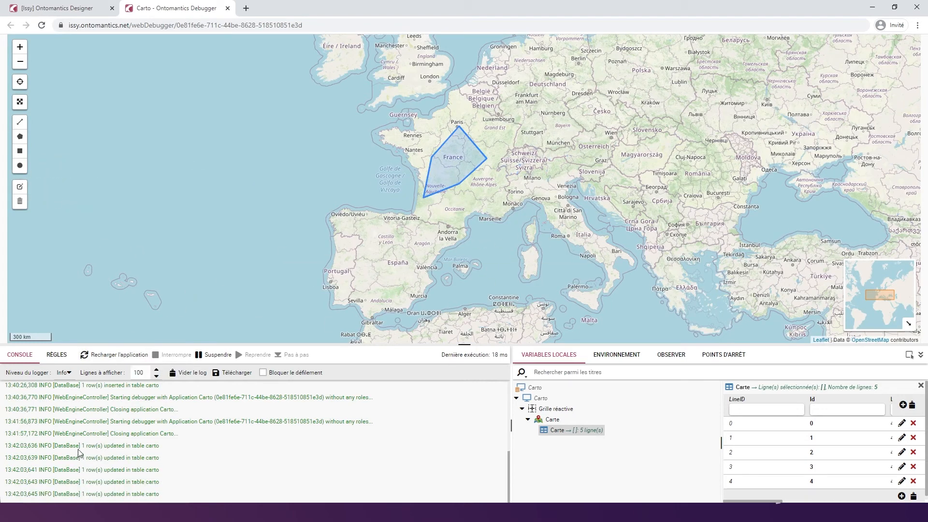
{"action": "left_click_drag", "start_coordinate": [81, 445], "coordinate": [143, 495]}
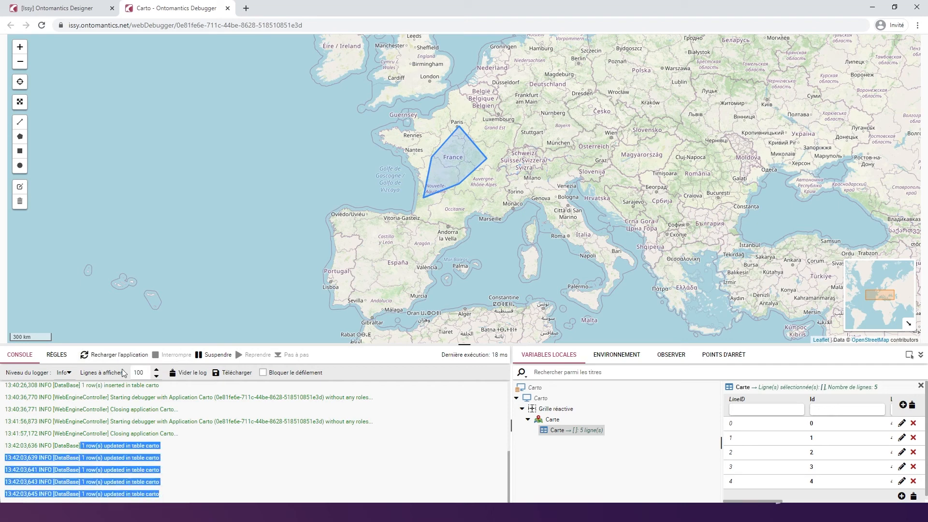
{"action": "left_click", "coordinate": [111, 357]}
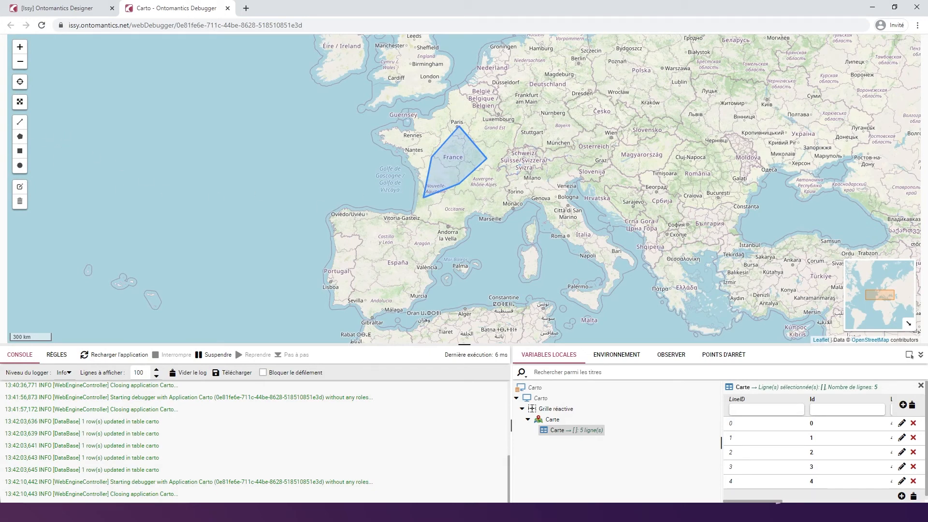
- Draw a four-sided polygon over Central Europe, spanning Germany, Poland, Slovakia and Austria, and reload the application
{"action": "left_click", "coordinate": [24, 141]}
{"action": "left_click", "coordinate": [19, 136]}
{"action": "left_click", "coordinate": [541, 90]}
{"action": "left_click", "coordinate": [644, 73]}
{"action": "left_click", "coordinate": [647, 145]}
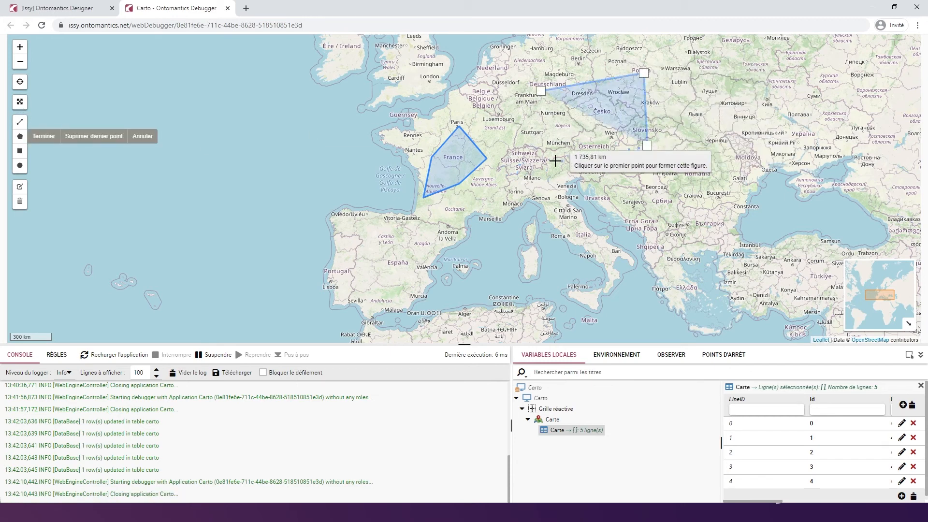
{"action": "left_click", "coordinate": [551, 163]}
{"action": "left_click", "coordinate": [541, 90]}
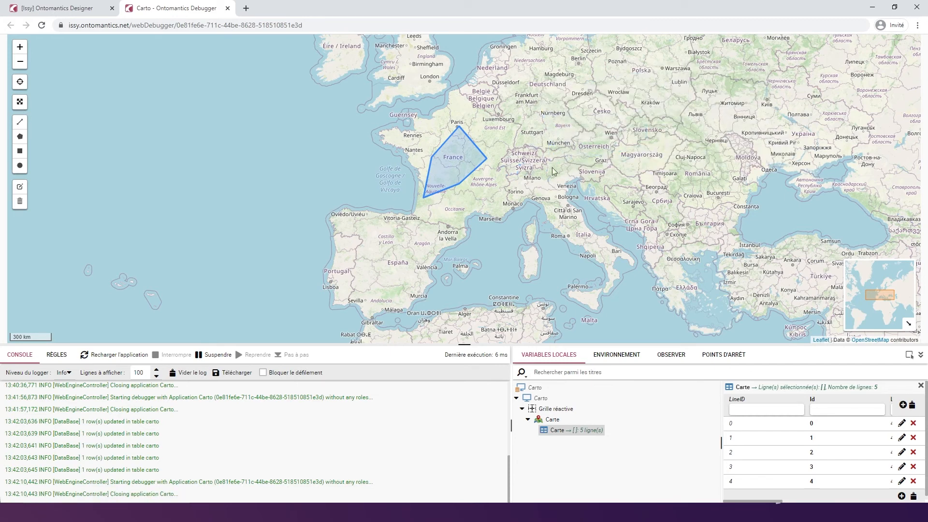
{"action": "left_click", "coordinate": [120, 360]}
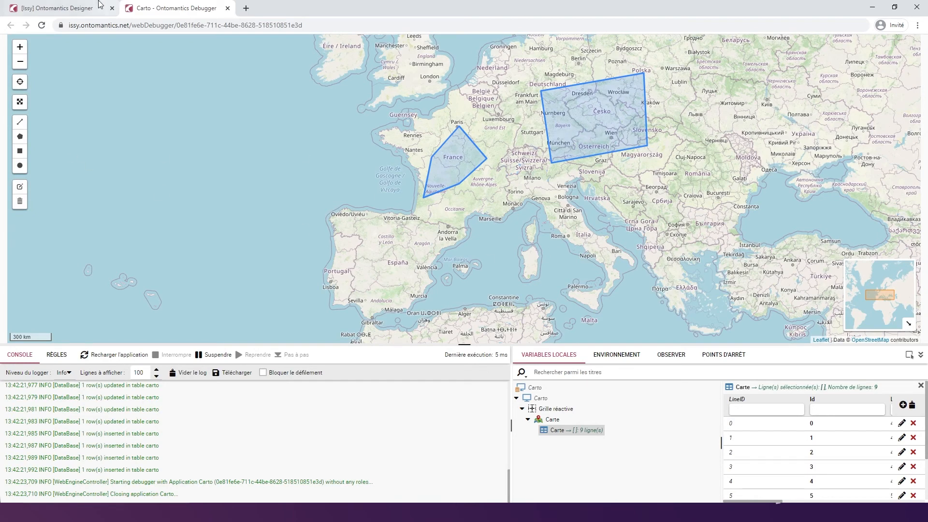
- In the designer, attach a new behaviour titled Suppression to default Polygon's À la suppression trigger and save its rule, also titled Suppression
{"action": "left_click", "coordinate": [72, 11]}
{"action": "left_click", "coordinate": [158, 8]}
{"action": "left_click", "coordinate": [72, 8]}
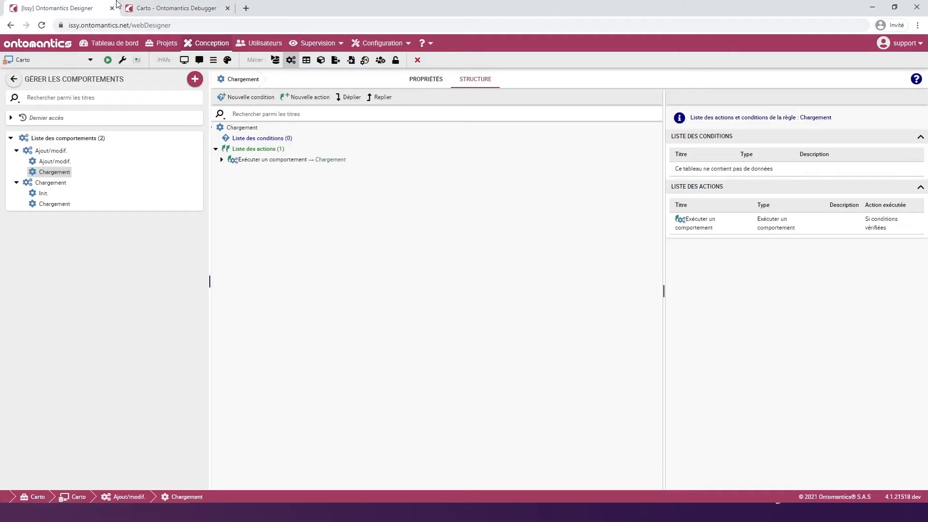
{"action": "left_click", "coordinate": [16, 150]}
{"action": "left_click", "coordinate": [16, 161]}
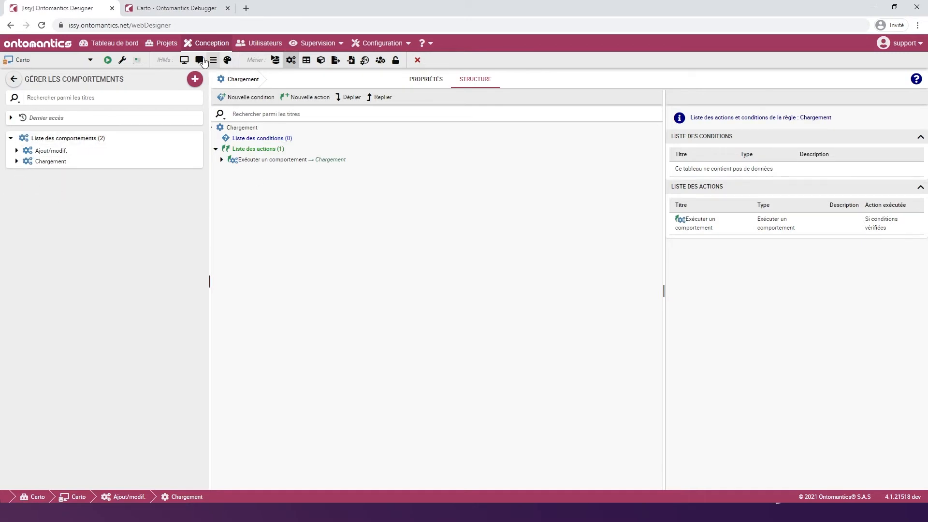
{"action": "left_click", "coordinate": [184, 60]}
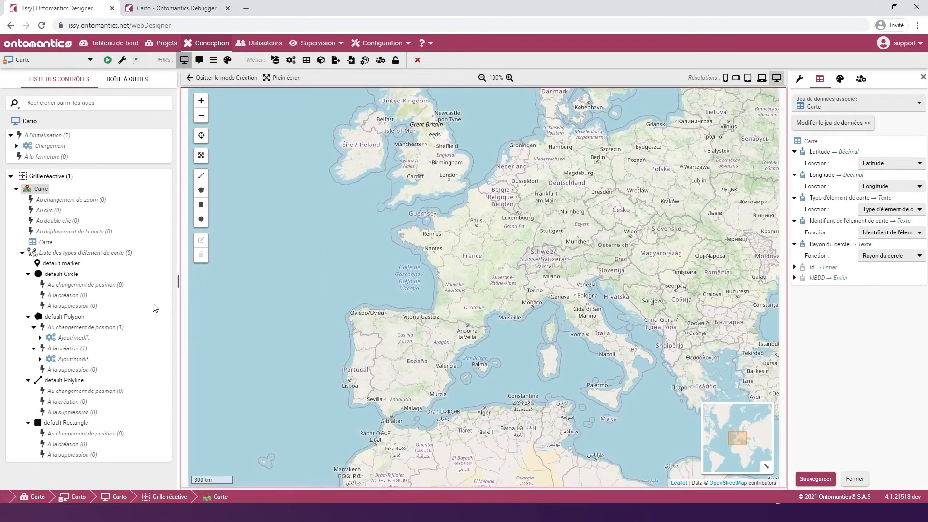
{"action": "right_click", "coordinate": [73, 371]}
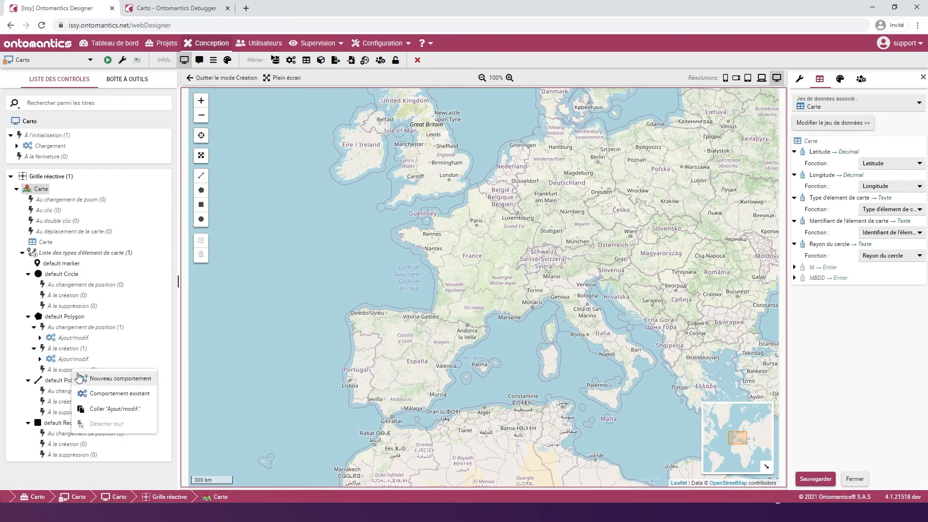
{"action": "left_click", "coordinate": [121, 378]}
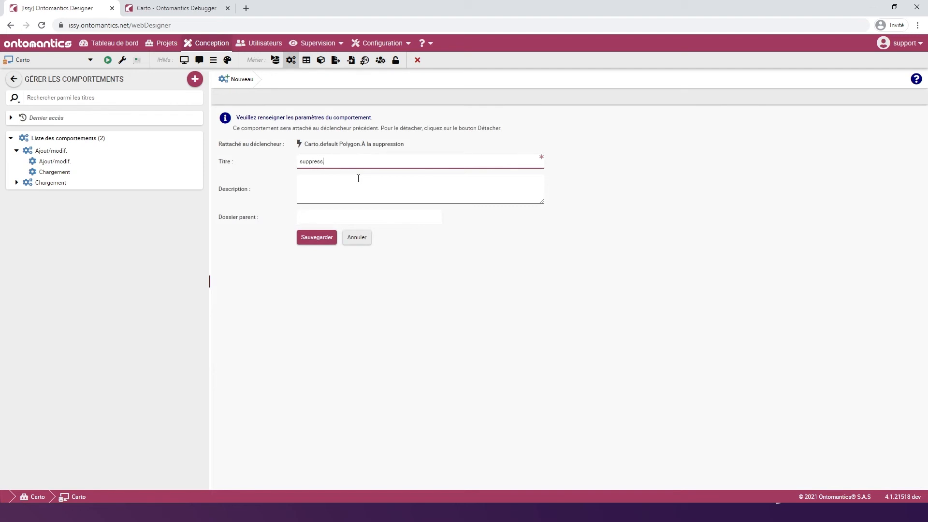
{"action": "left_click", "coordinate": [317, 237]}
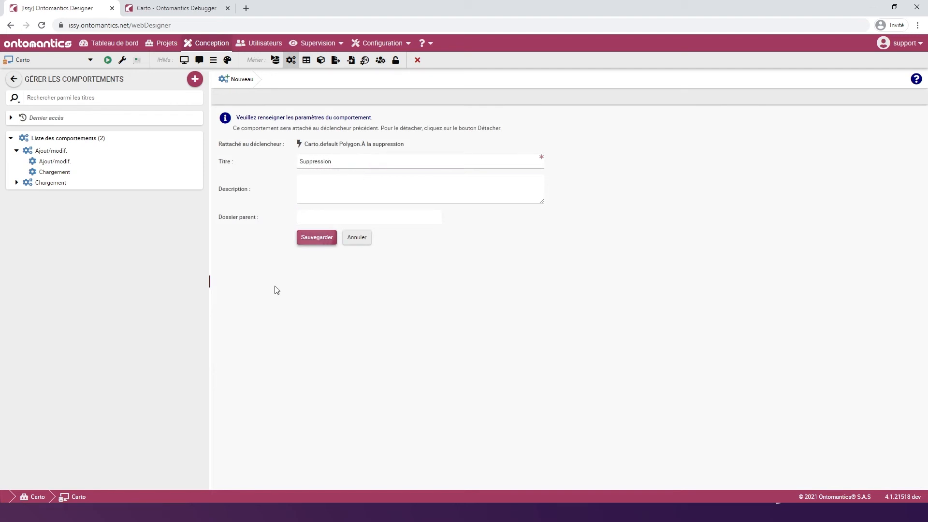
{"action": "left_click", "coordinate": [321, 241]}
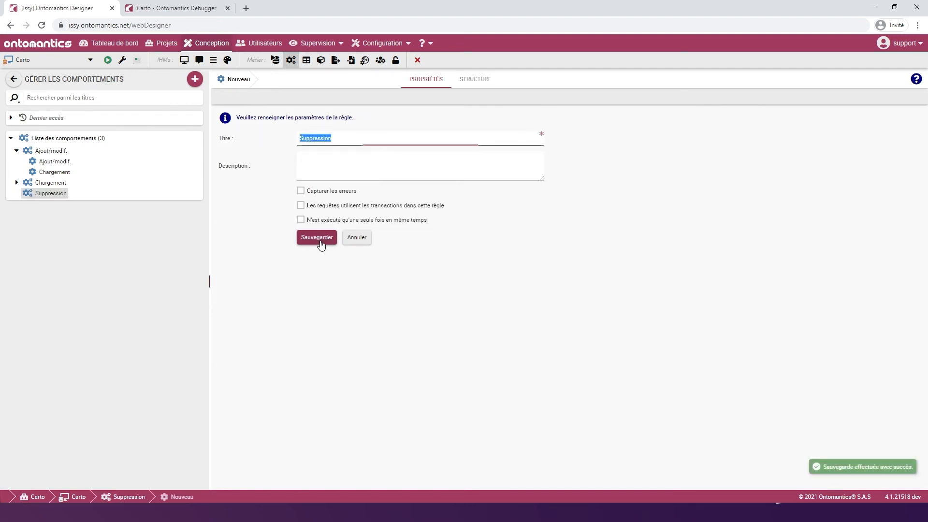
- In the Carto debugger, delete the polygon over France from the map and save the deletion
{"action": "left_click", "coordinate": [170, 6]}
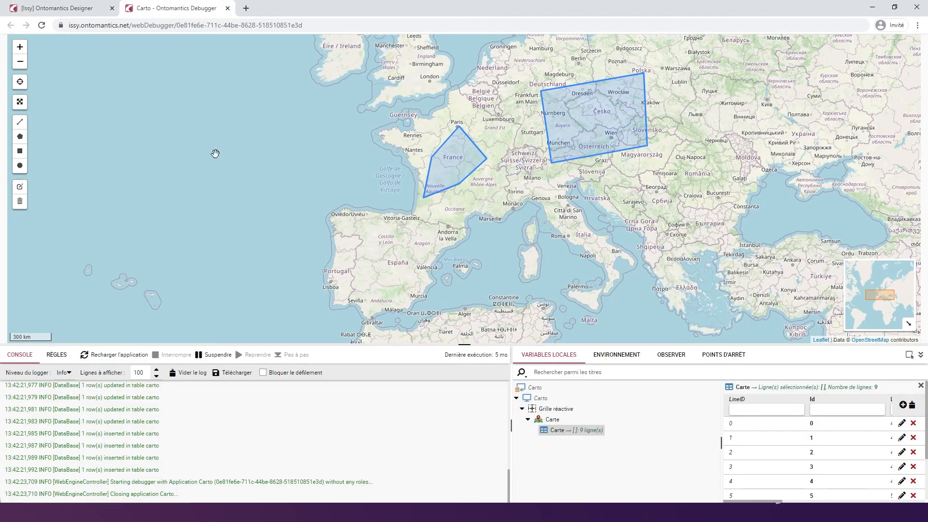
{"action": "left_click", "coordinate": [23, 203]}
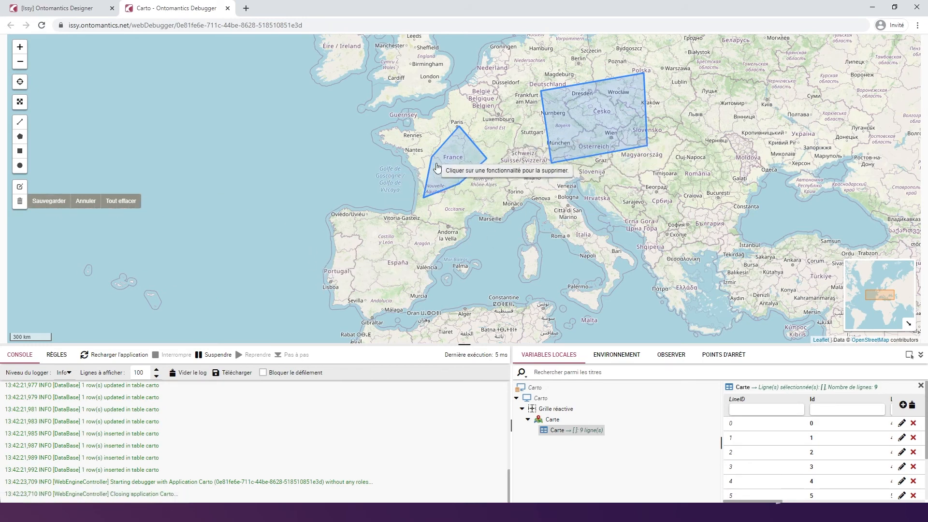
{"action": "left_click", "coordinate": [452, 162]}
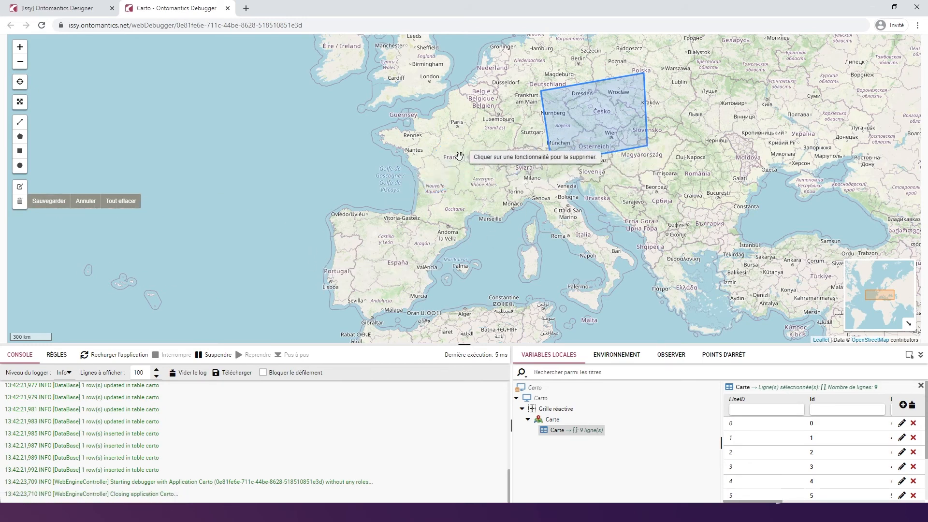
{"action": "left_click", "coordinate": [49, 201]}
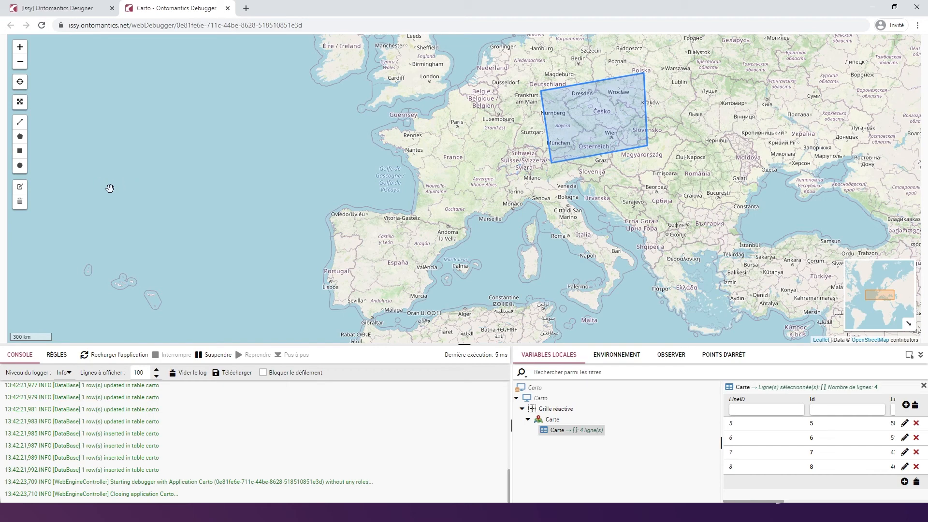
- In the designer, add a Pour chaque condition on the Carte dataset to the Suppression rule, looping over the selected lines only
{"action": "left_click", "coordinate": [81, 10]}
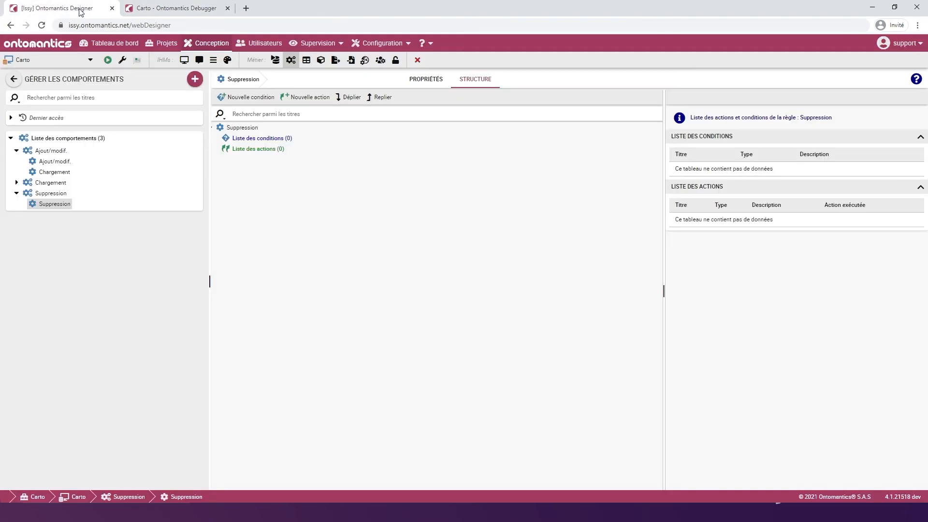
{"action": "left_click", "coordinate": [251, 139]}
{"action": "left_click", "coordinate": [321, 98]}
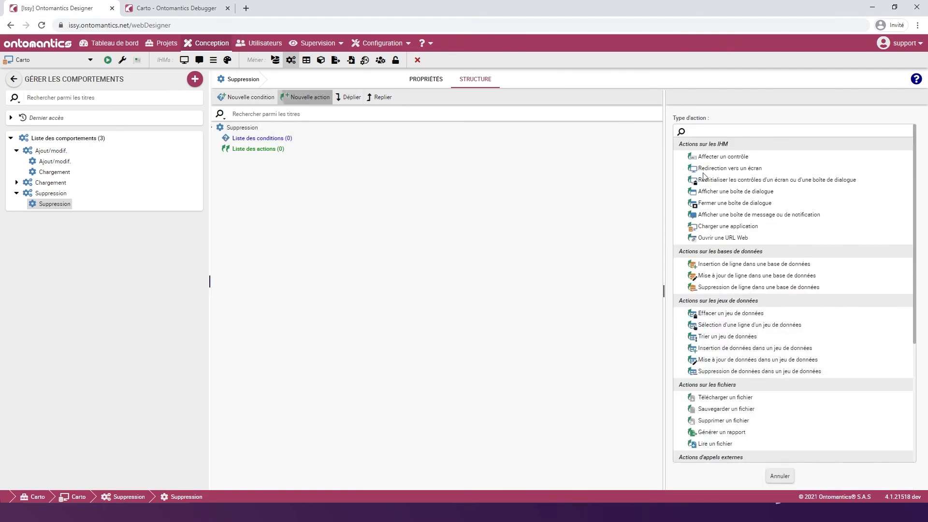
{"action": "left_click", "coordinate": [242, 96]}
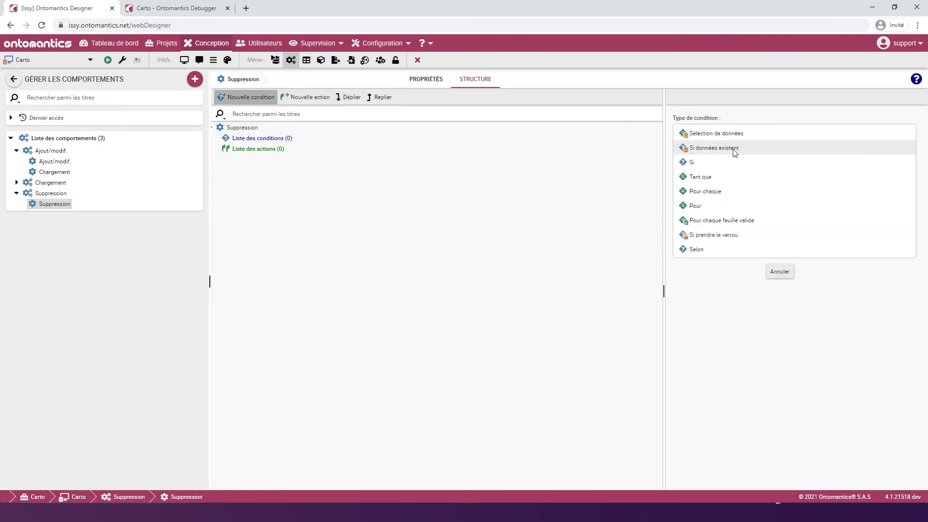
{"action": "left_click", "coordinate": [721, 191]}
{"action": "left_click", "coordinate": [706, 242]}
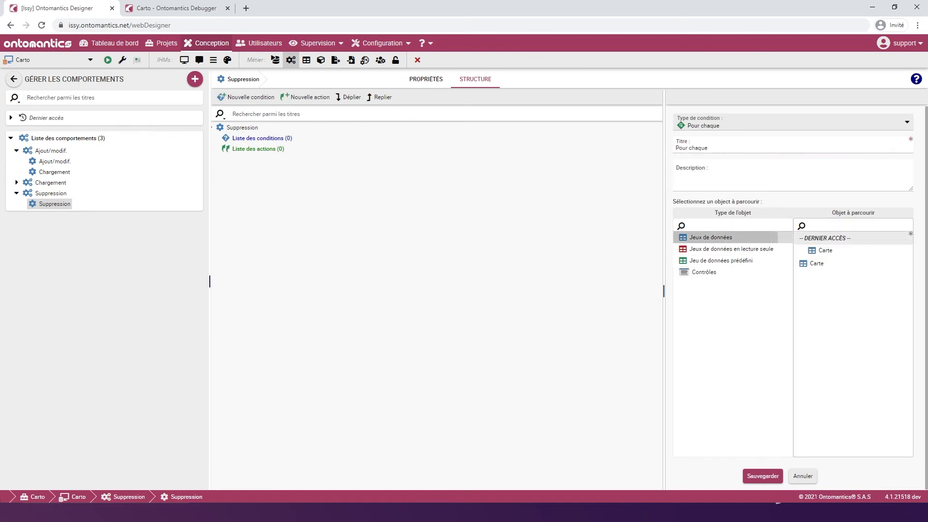
{"action": "left_click", "coordinate": [818, 263]}
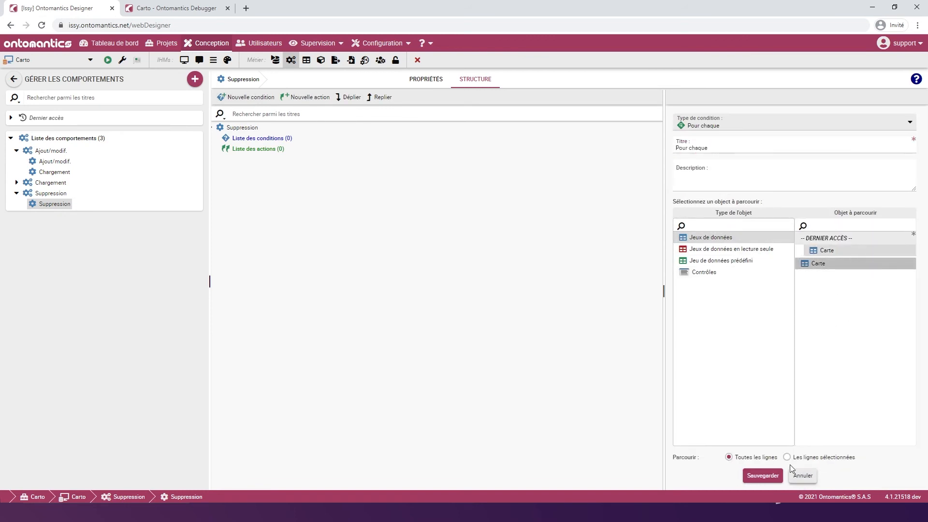
{"action": "left_click", "coordinate": [763, 476]}
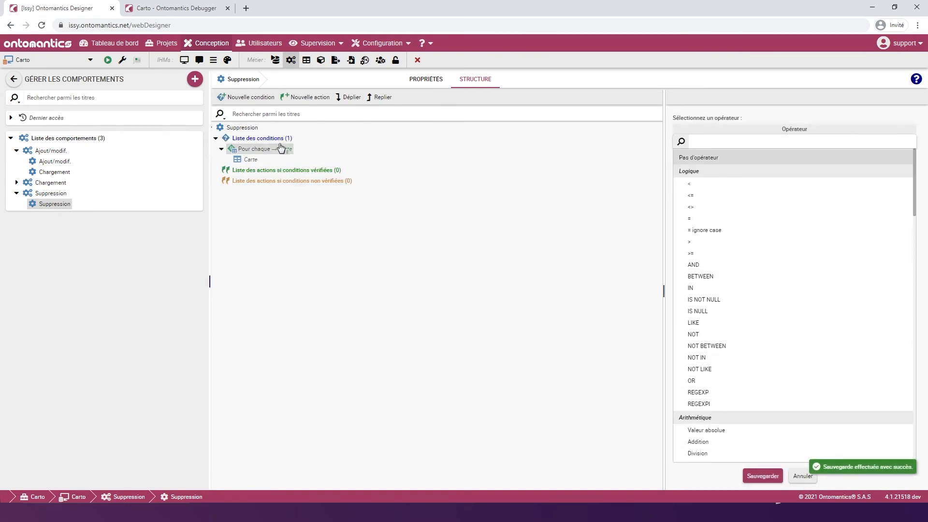
{"action": "left_click", "coordinate": [281, 147]}
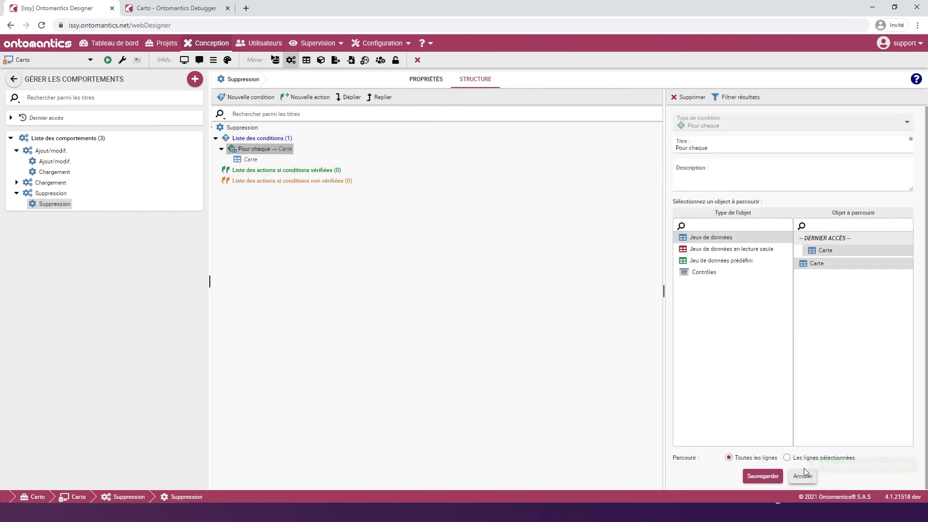
{"action": "left_click", "coordinate": [788, 458]}
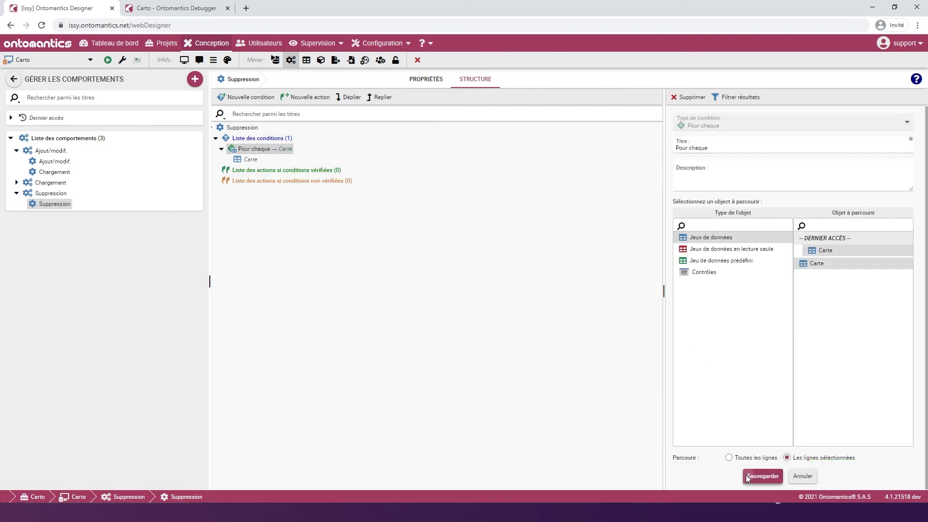
{"action": "left_click", "coordinate": [746, 476]}
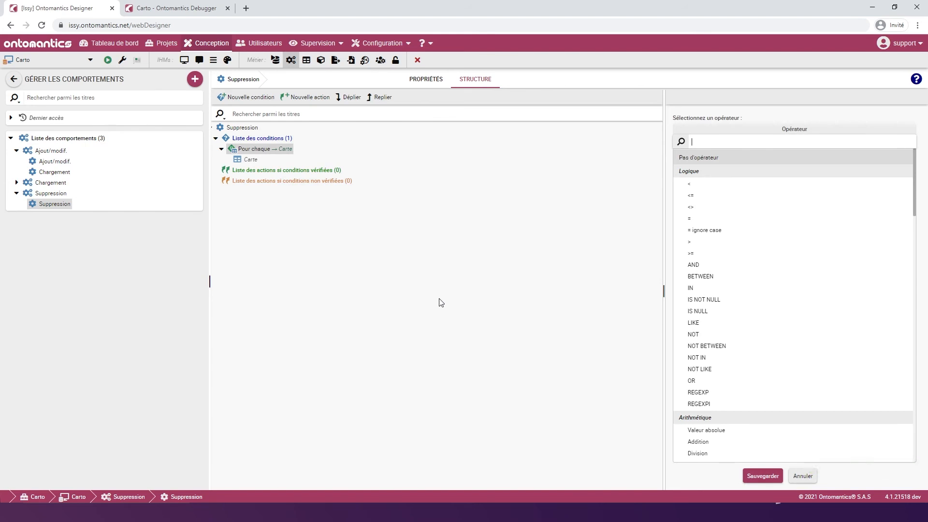
- Under the conditions-met actions, add a database row deletion on the carto entity, filtered with the = operator
{"action": "right_click", "coordinate": [292, 180]}
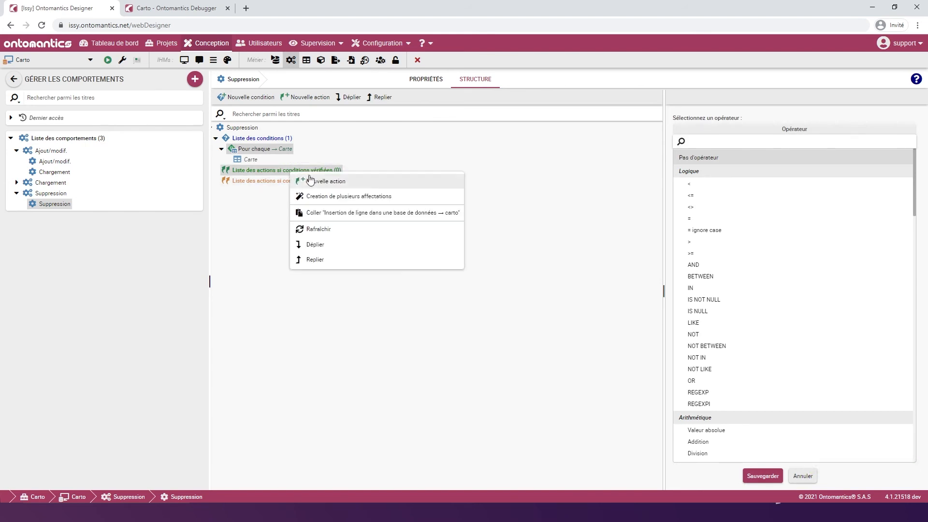
{"action": "left_click", "coordinate": [302, 183]}
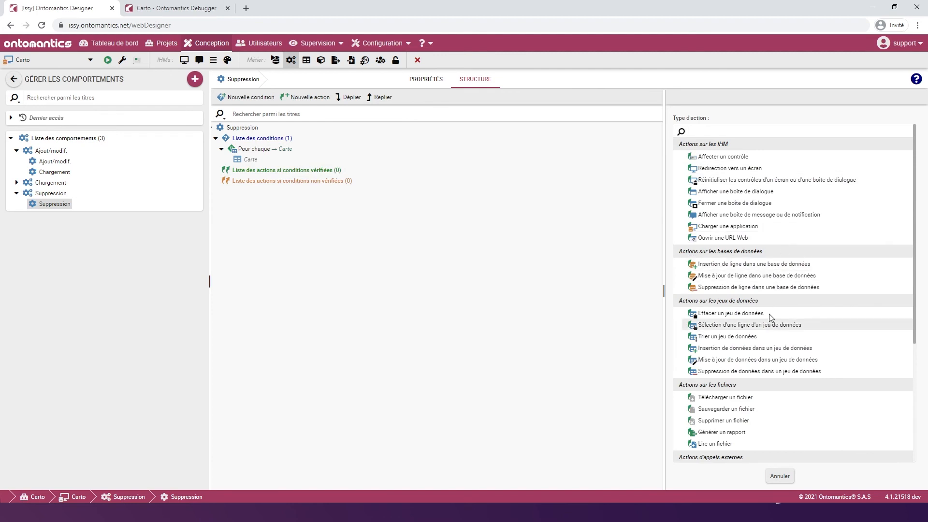
{"action": "left_click", "coordinate": [744, 288]}
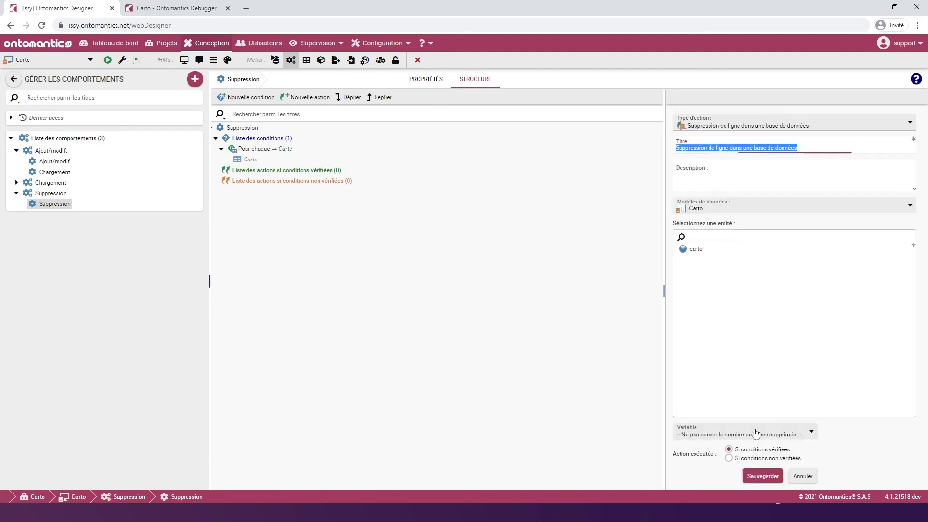
{"action": "left_click", "coordinate": [707, 251]}
{"action": "left_click", "coordinate": [757, 475]}
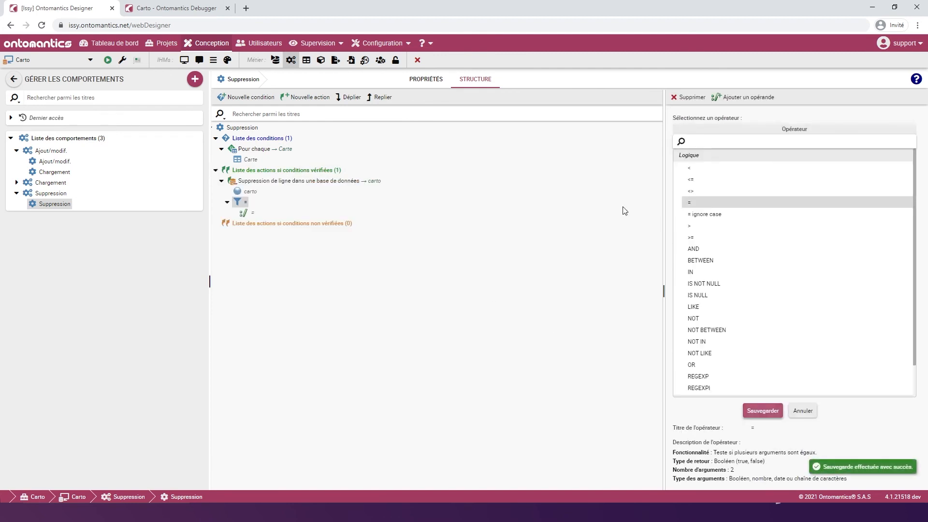
- Complete the deletion filter with the table attribute carto.id and the Carte dataset field IdBDD as operands
{"action": "left_click", "coordinate": [748, 98]}
{"action": "left_click", "coordinate": [749, 131]}
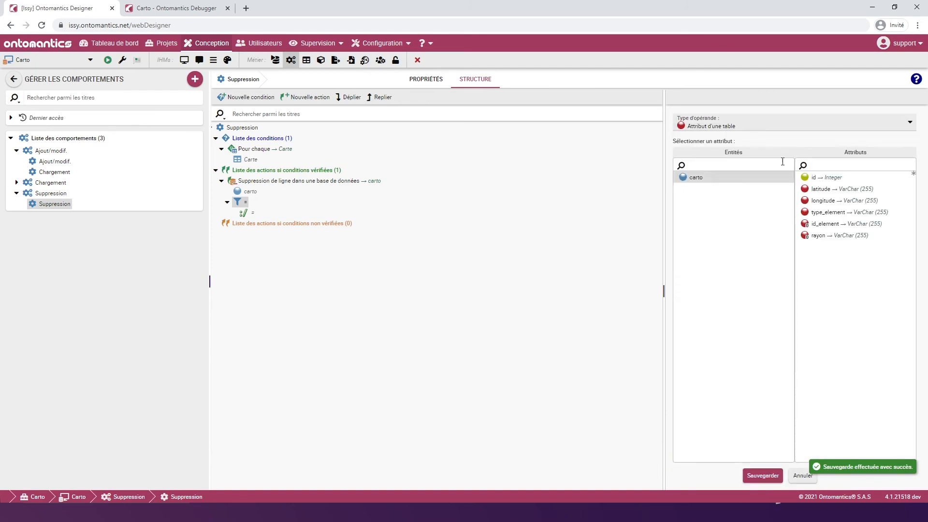
{"action": "left_click", "coordinate": [811, 178]}
{"action": "left_click", "coordinate": [767, 475]}
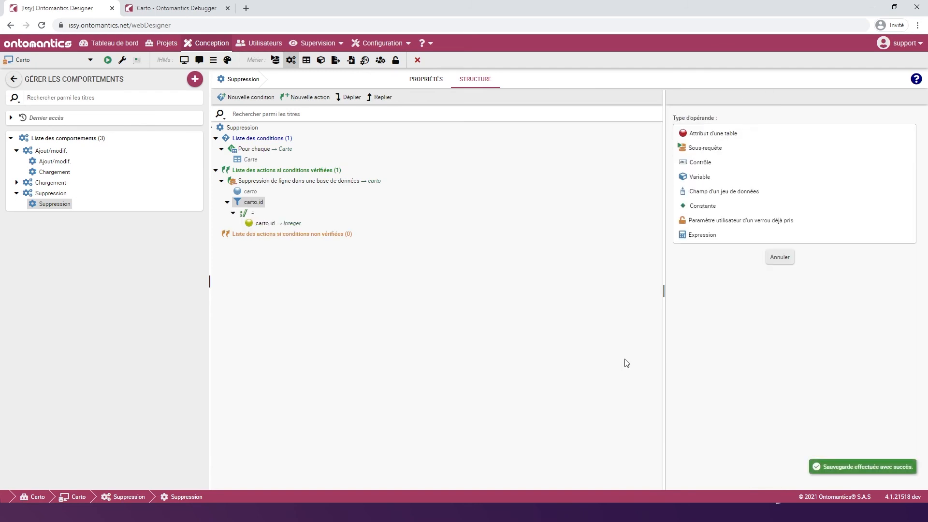
{"action": "left_click", "coordinate": [748, 191]}
{"action": "left_click", "coordinate": [812, 284]}
{"action": "left_click", "coordinate": [764, 476]}
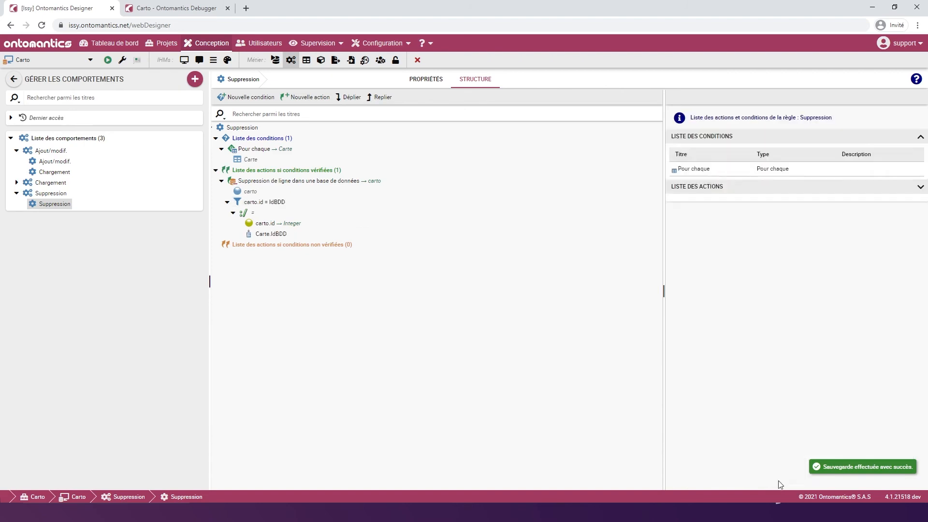
- In the Carto debugger, delete the restored polygon over France, save the deletion, check the console's deletion entries and reload the application
{"action": "left_click", "coordinate": [193, 8]}
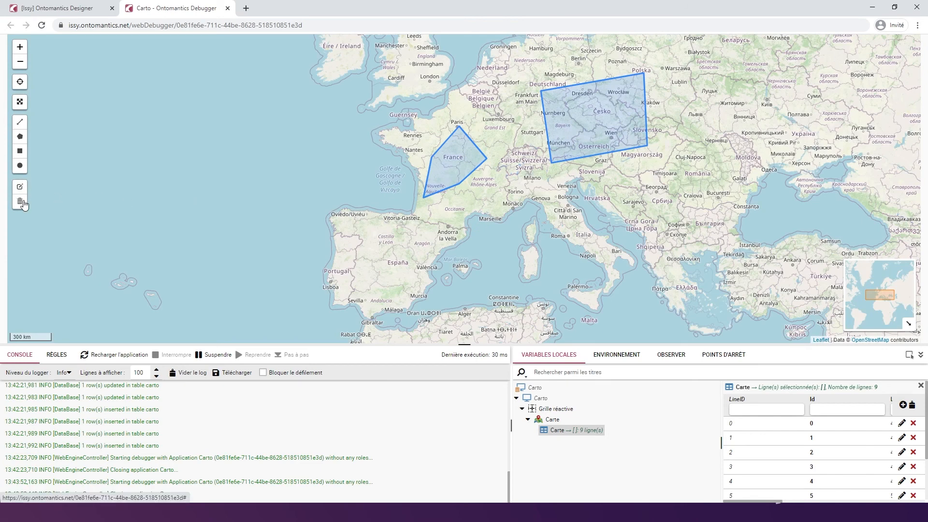
{"action": "left_click", "coordinate": [19, 201]}
{"action": "left_click", "coordinate": [454, 154]}
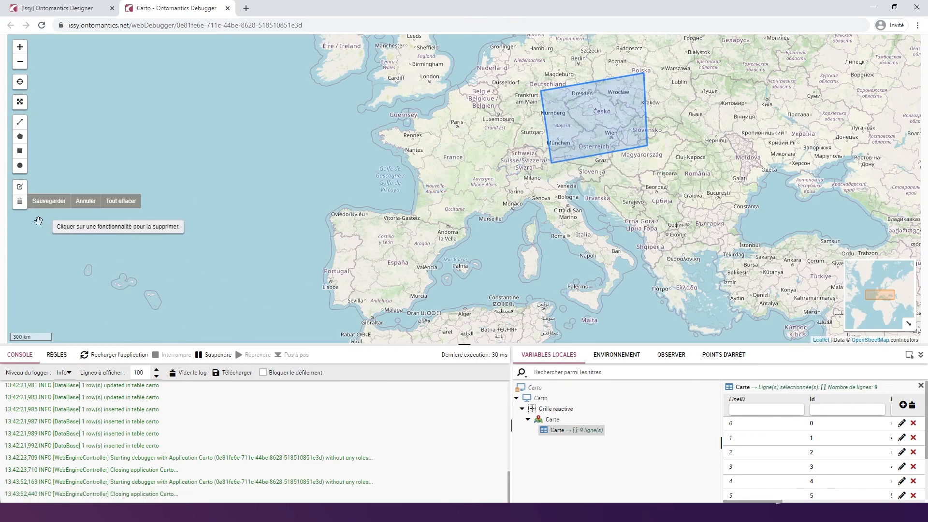
{"action": "left_click", "coordinate": [47, 202]}
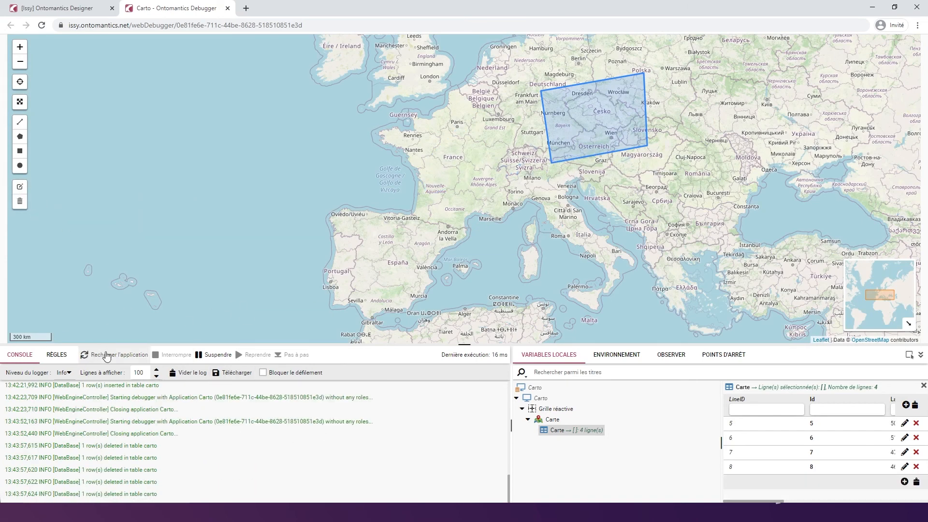
{"action": "left_click_drag", "start_coordinate": [77, 446], "coordinate": [167, 503]}
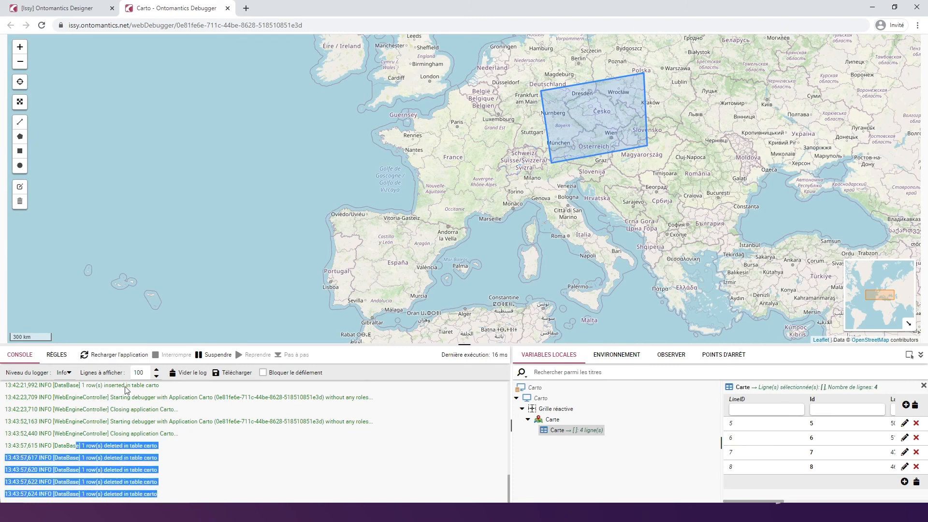
{"action": "left_click", "coordinate": [106, 359]}
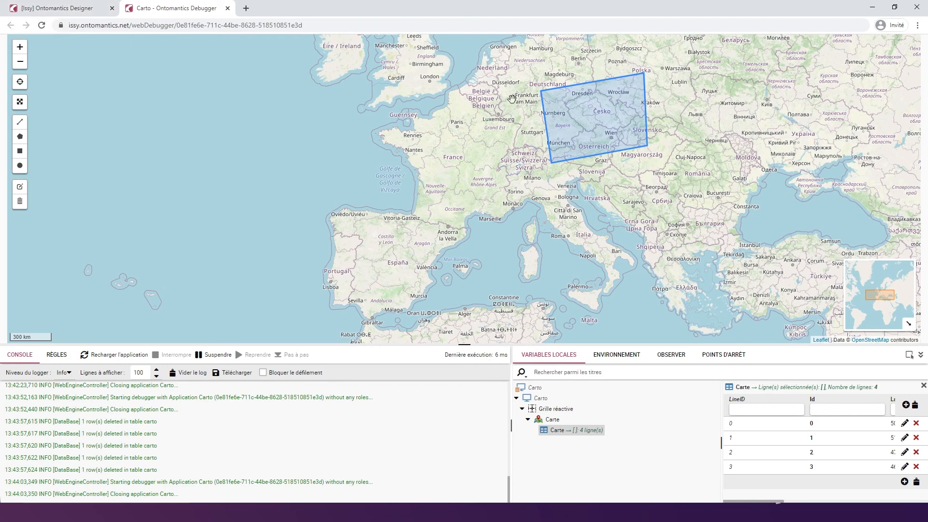
- In the designer's screen view, copy default Polygon's Ajout/modif. behaviour to default Circle's Au changement de position and À la création triggers
{"action": "left_click", "coordinate": [80, 12]}
{"action": "left_click", "coordinate": [189, 62]}
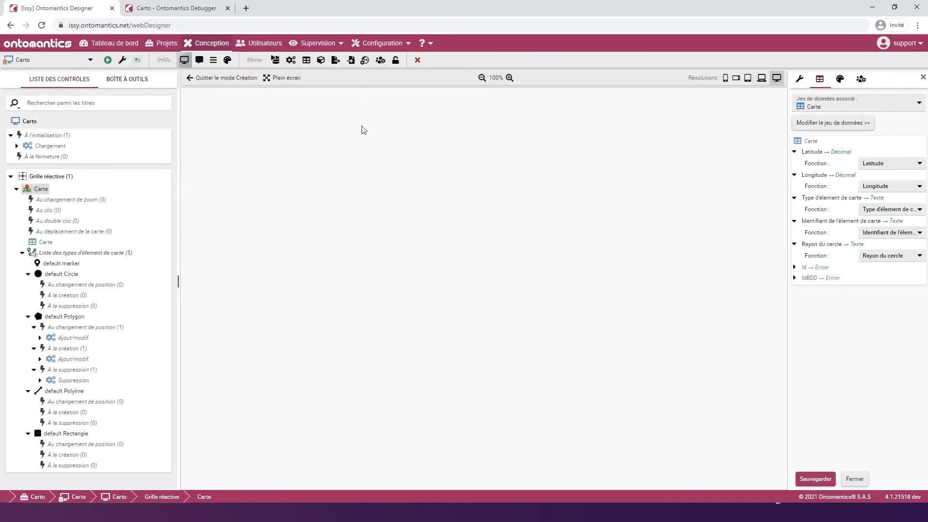
{"action": "right_click", "coordinate": [63, 339]}
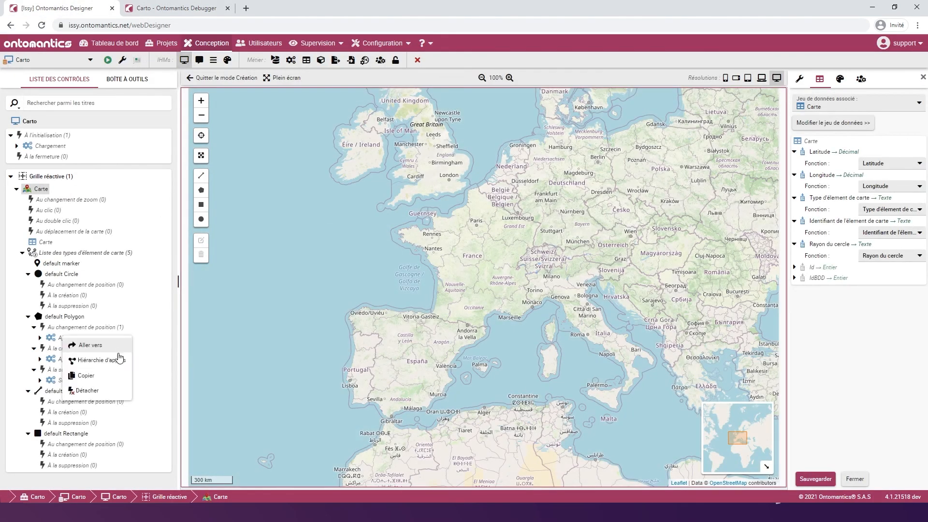
{"action": "right_click", "coordinate": [81, 286]}
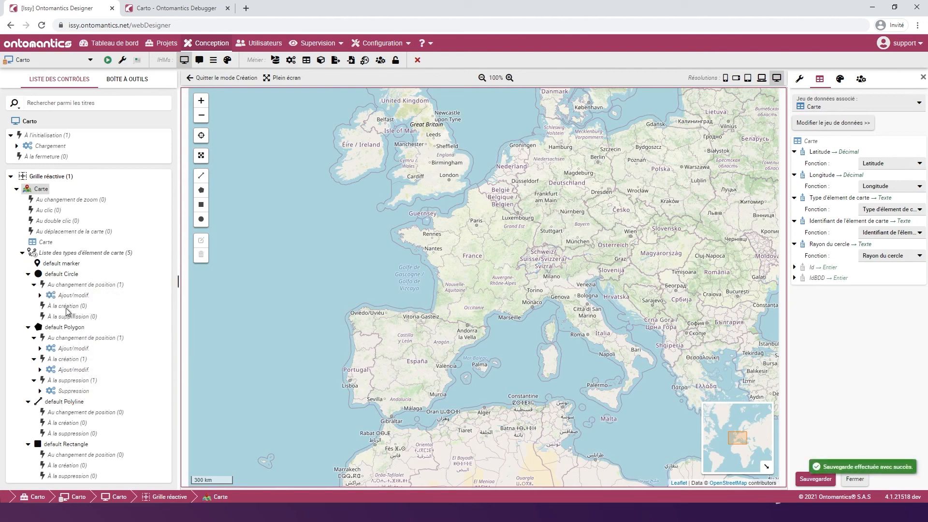
{"action": "right_click", "coordinate": [68, 308]}
{"action": "left_click", "coordinate": [103, 332]}
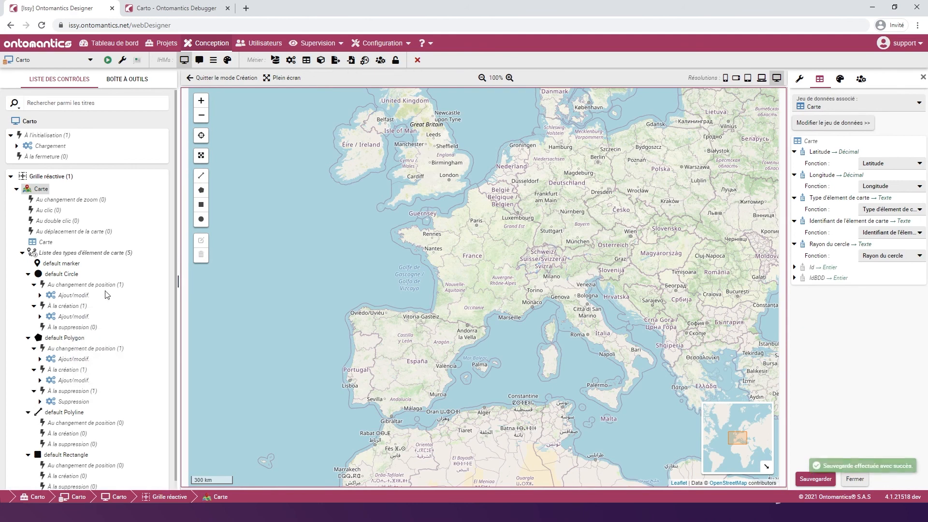
- Paste the Ajout/modif. behaviour into default Rectangle's Au changement de position and À la création triggers
{"action": "scroll", "coordinate": [80, 287], "scroll_direction": "down", "scroll_amount": 1}
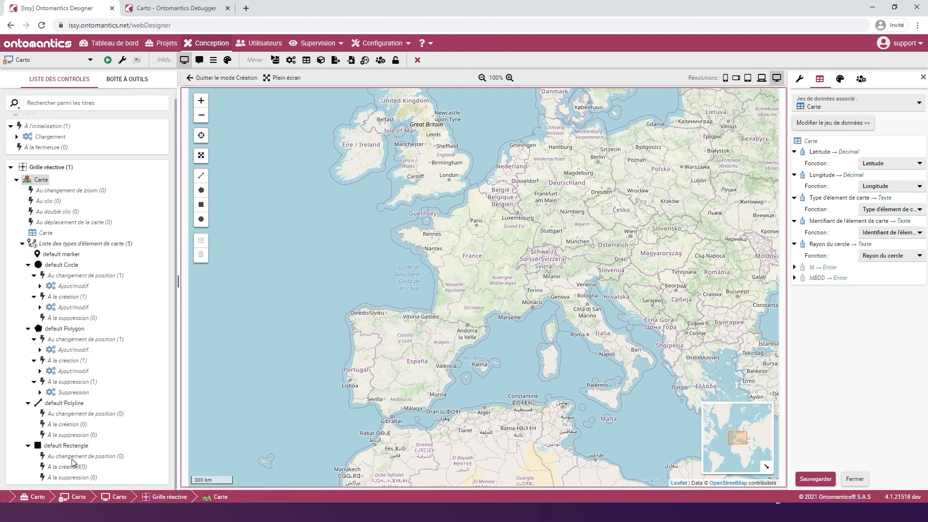
{"action": "right_click", "coordinate": [72, 460]}
{"action": "left_click", "coordinate": [97, 436]}
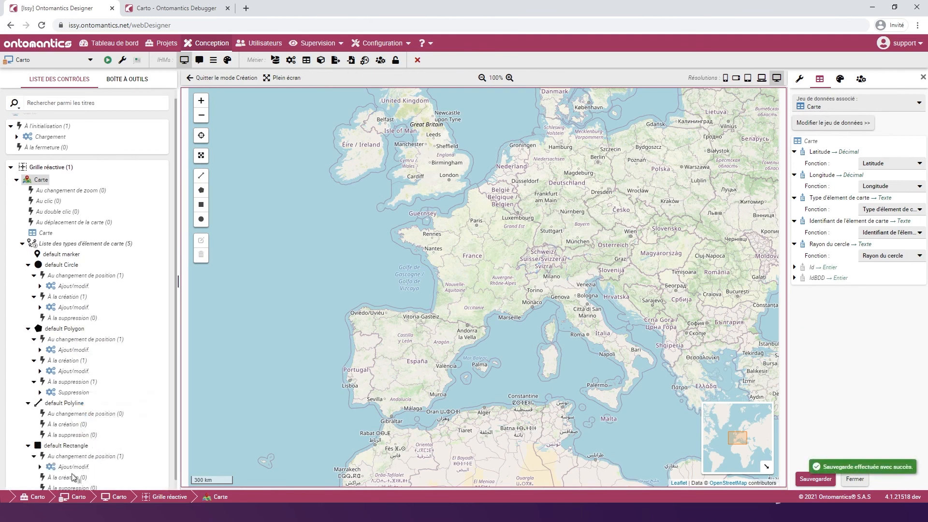
{"action": "scroll", "coordinate": [82, 476], "scroll_direction": "down", "scroll_amount": 1}
{"action": "right_click", "coordinate": [75, 468]}
{"action": "left_click", "coordinate": [97, 444]}
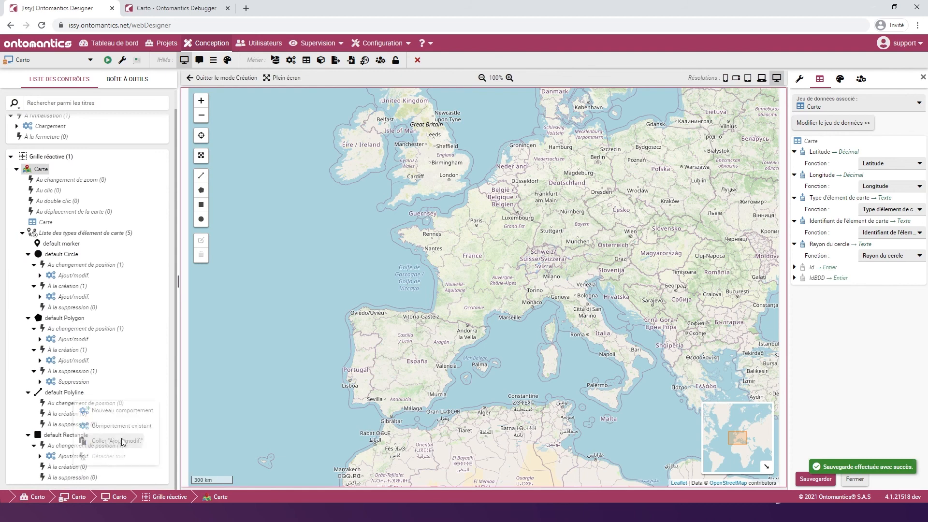
- Copy default Polygon's Suppression behaviour to the À la suppression triggers of default Circle and default Rectangle
{"action": "right_click", "coordinate": [65, 384]}
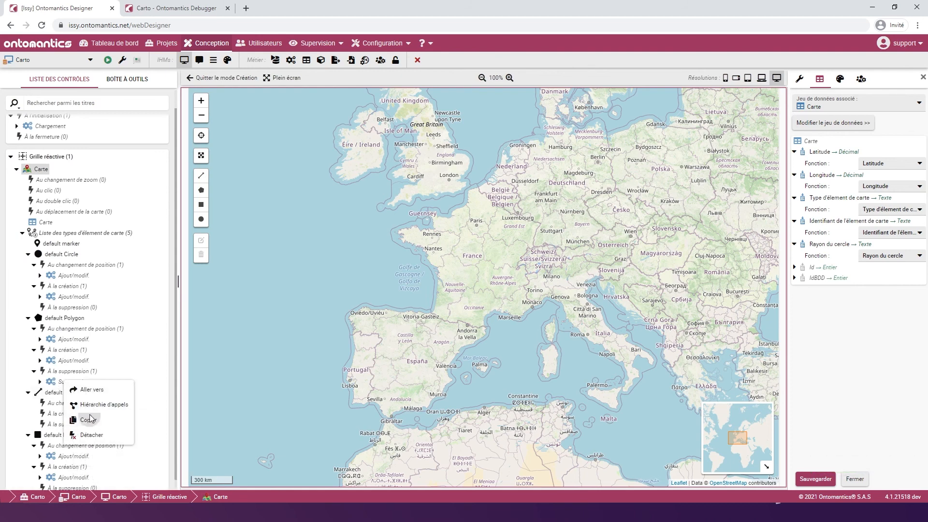
{"action": "left_click", "coordinate": [80, 420]}
{"action": "right_click", "coordinate": [66, 311]}
{"action": "left_click", "coordinate": [85, 352]}
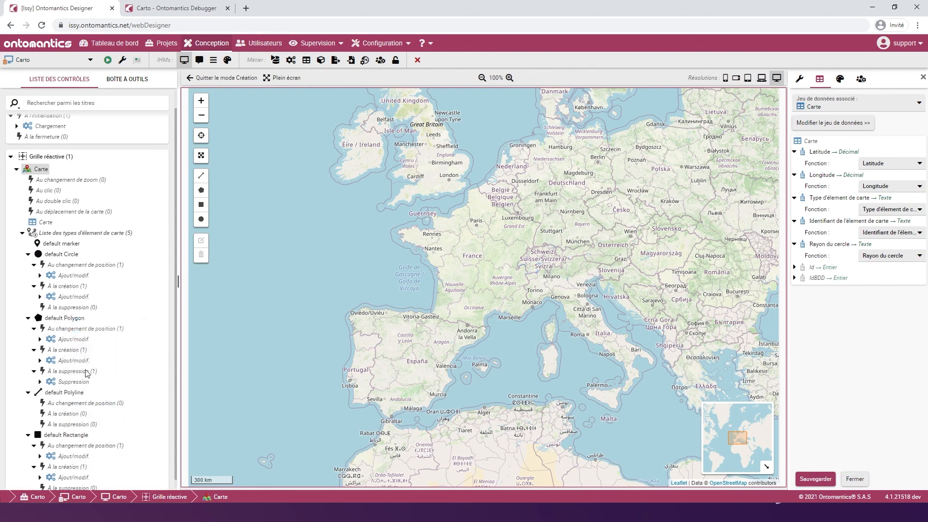
{"action": "scroll", "coordinate": [91, 376], "scroll_direction": "down", "scroll_amount": 2}
{"action": "right_click", "coordinate": [75, 477]}
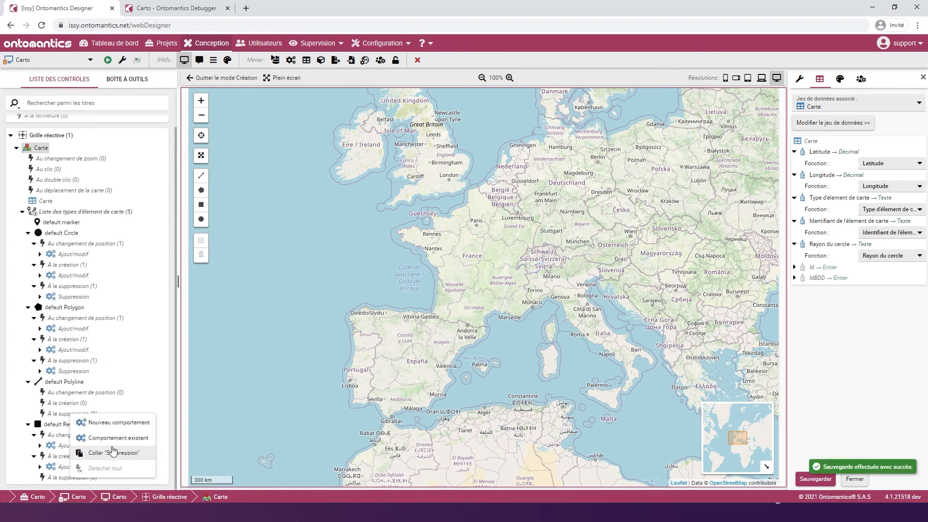
{"action": "left_click", "coordinate": [96, 452]}
- In the Carto debugger, reload the application, draw a circle over western France and reload again
{"action": "left_click", "coordinate": [203, 9]}
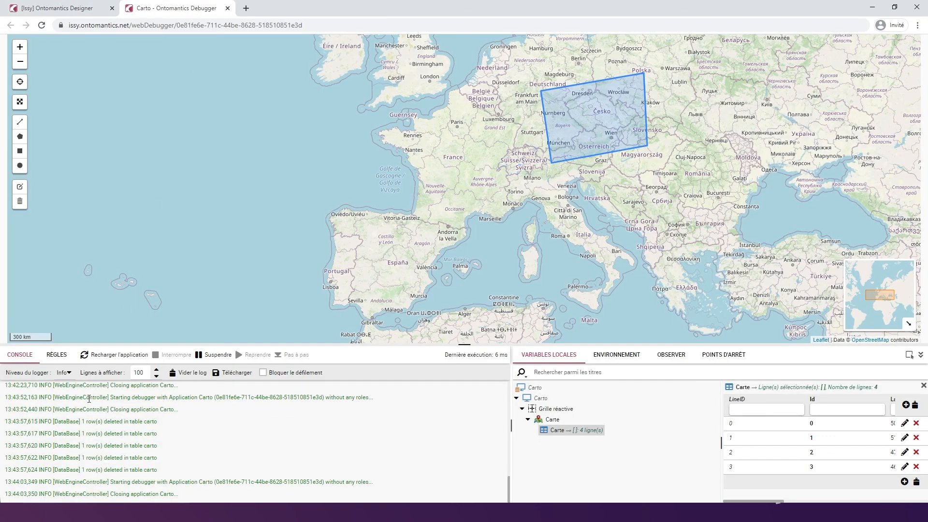
{"action": "left_click", "coordinate": [114, 354]}
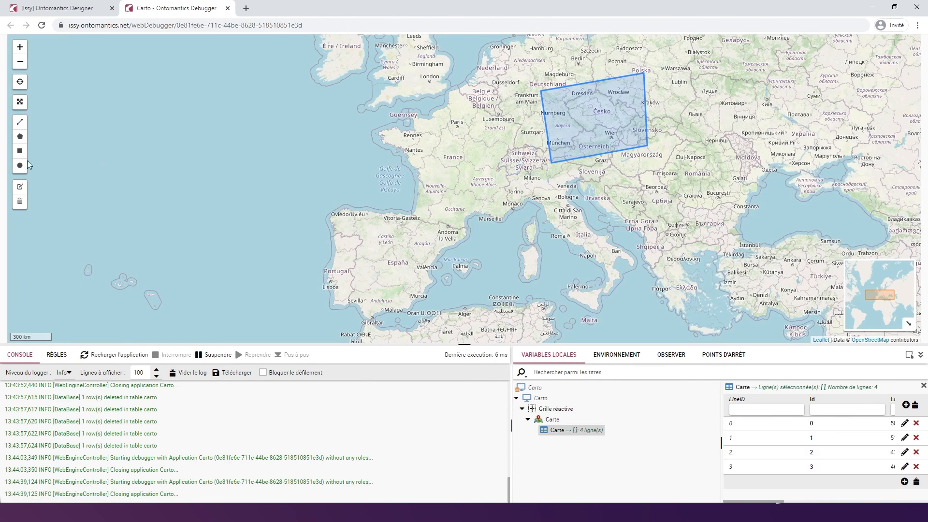
{"action": "left_click", "coordinate": [19, 165]}
{"action": "left_click_drag", "start_coordinate": [439, 157], "coordinate": [460, 175]}
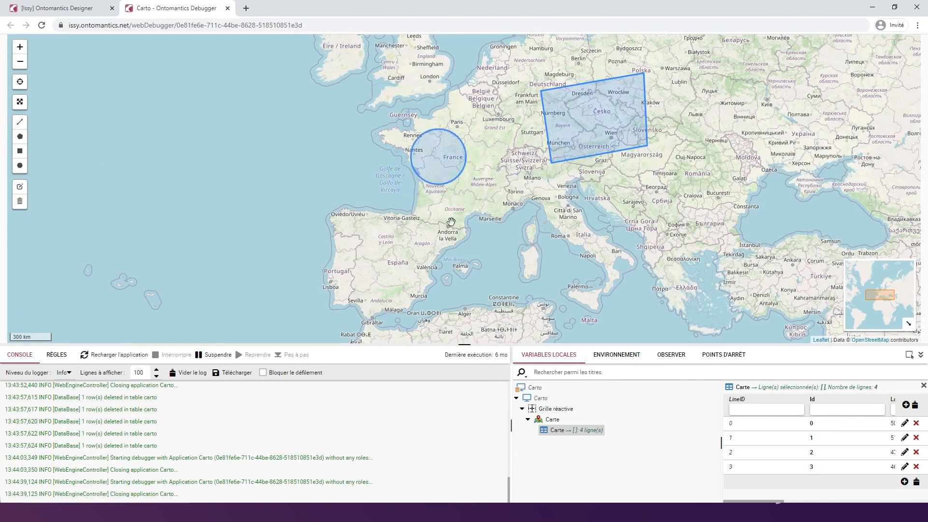
{"action": "left_click", "coordinate": [106, 355]}
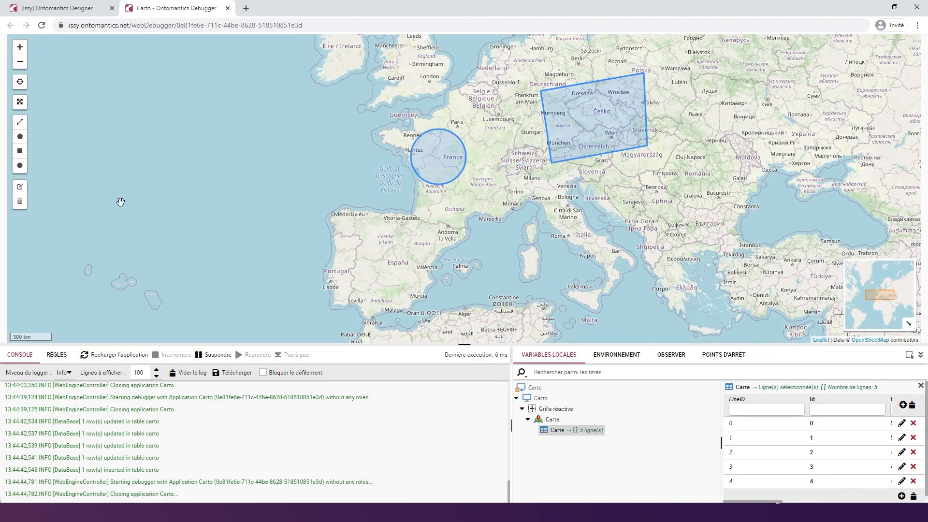
- Delete the circle over western France from the map, save the deletion and reload the application
{"action": "left_click", "coordinate": [19, 202]}
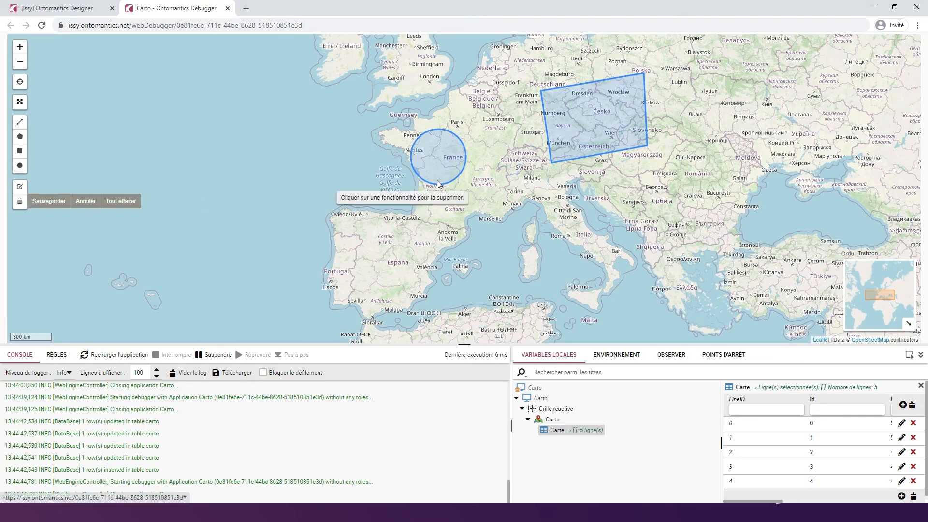
{"action": "left_click", "coordinate": [447, 153]}
{"action": "left_click", "coordinate": [46, 200]}
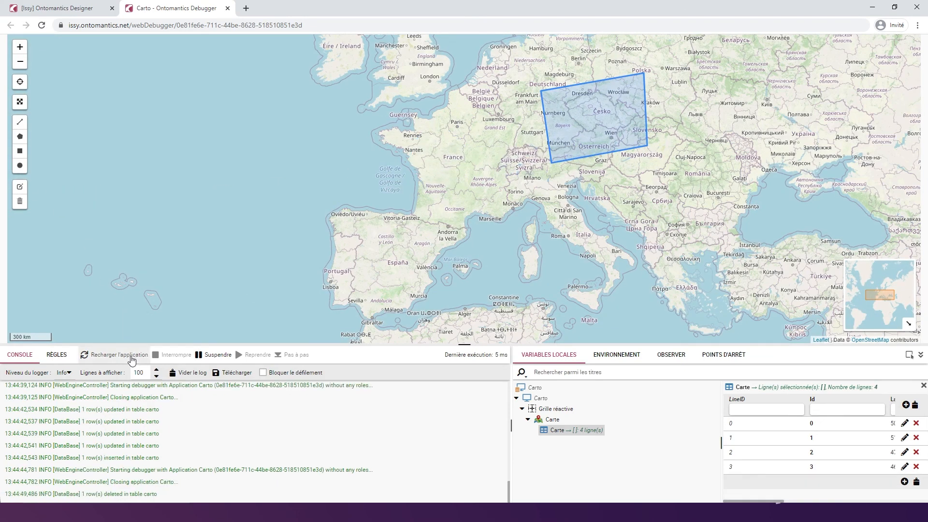
{"action": "left_click", "coordinate": [111, 355]}
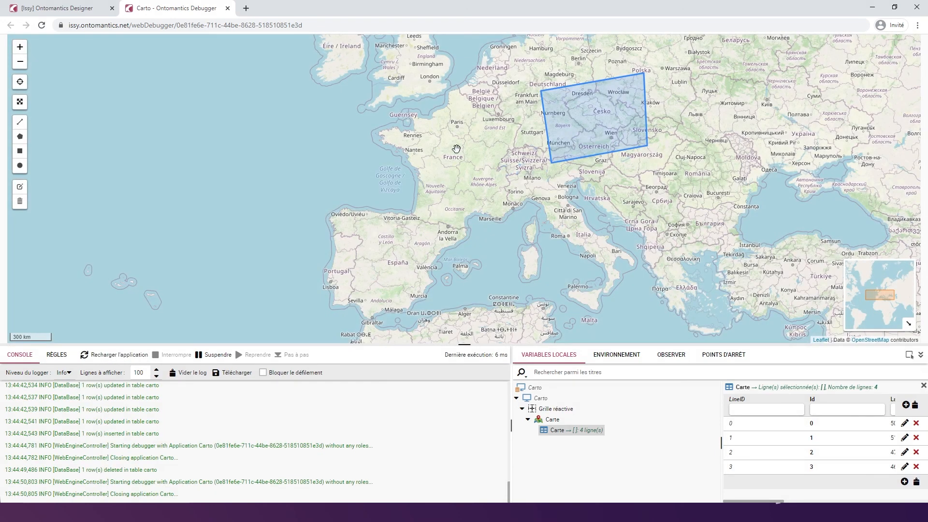
- Draw a small rectangle over central France on the map and reload the application
{"action": "left_click", "coordinate": [20, 151]}
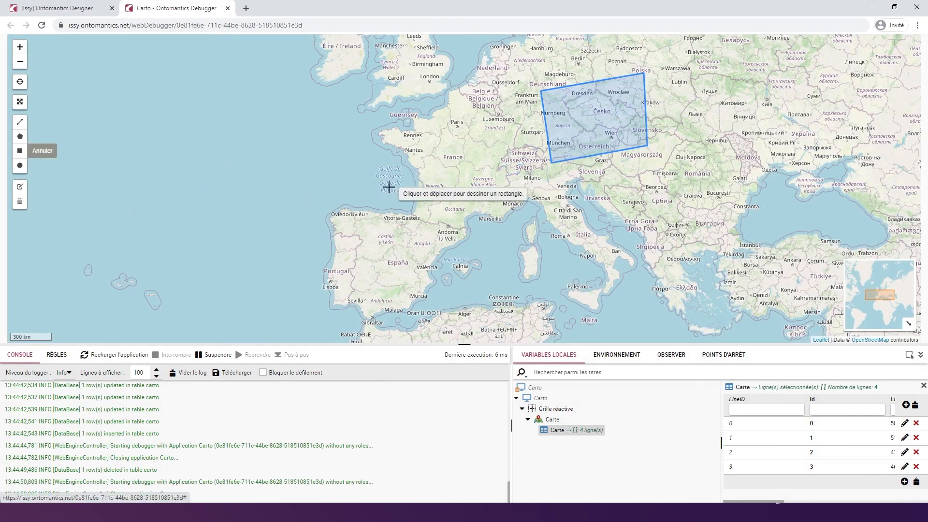
{"action": "left_click_drag", "start_coordinate": [432, 145], "coordinate": [487, 178]}
{"action": "left_click_drag", "start_coordinate": [487, 178], "coordinate": [482, 170]}
{"action": "left_click", "coordinate": [120, 360]}
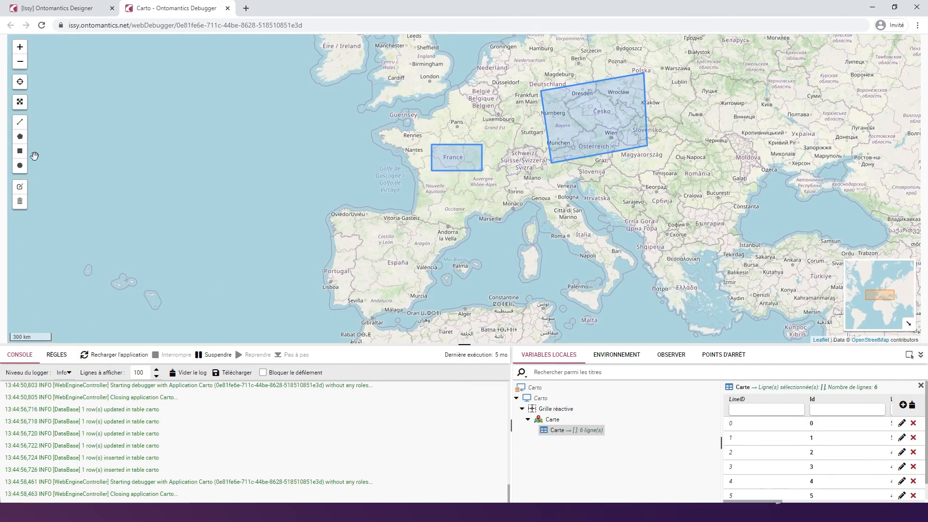
- Enlarge the rectangle over France southeastward to northwestern Italy, save the edit and reload the application
{"action": "left_click", "coordinate": [20, 186]}
{"action": "left_click_drag", "start_coordinate": [484, 177], "coordinate": [515, 194]}
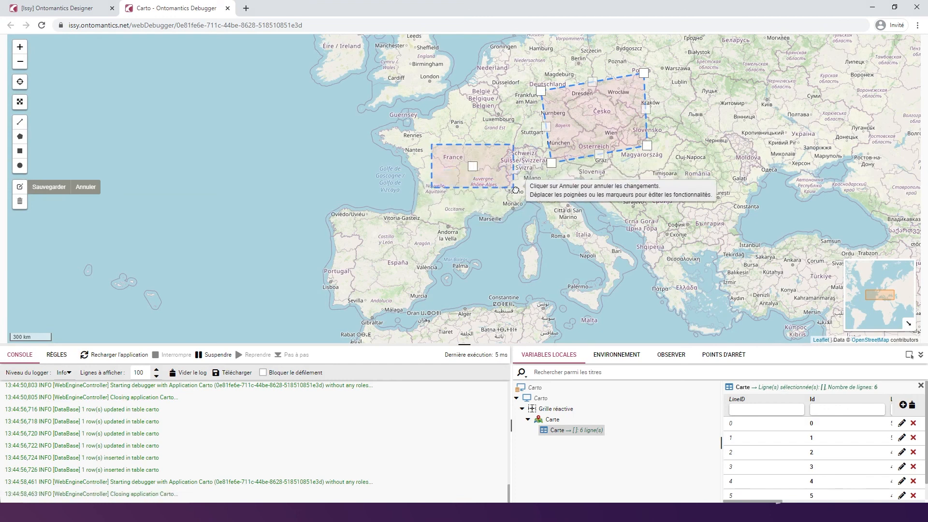
{"action": "left_click", "coordinate": [67, 187]}
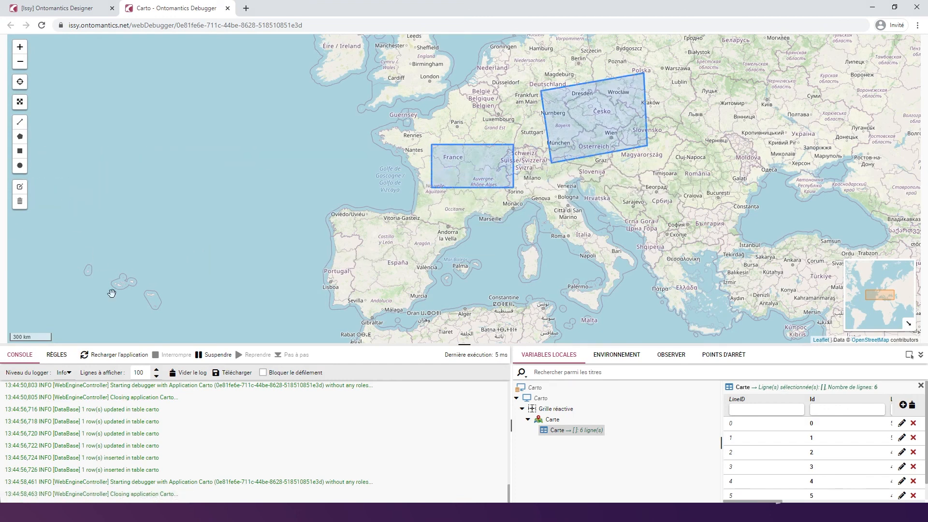
{"action": "left_click", "coordinate": [110, 356]}
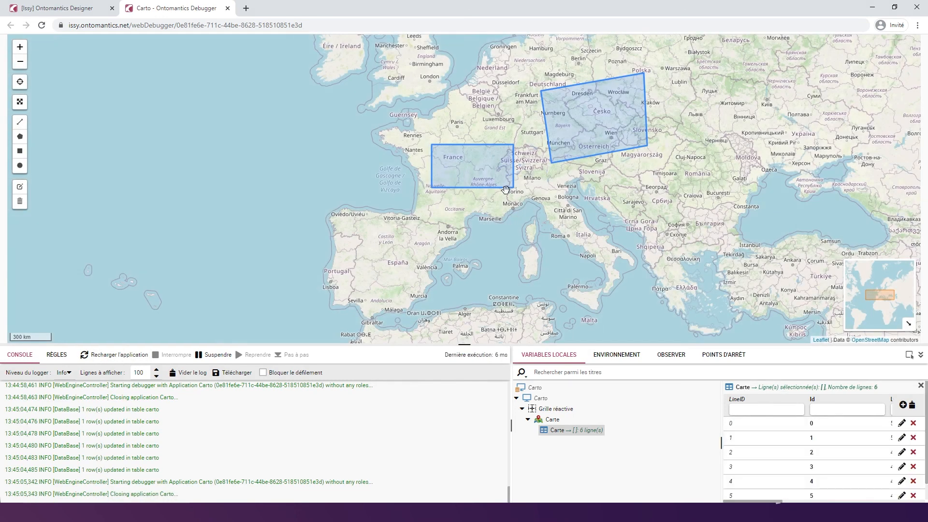
- Delete the rectangle over France and the polygon over Central Europe, save the deletions and reload the application
{"action": "left_click", "coordinate": [26, 205]}
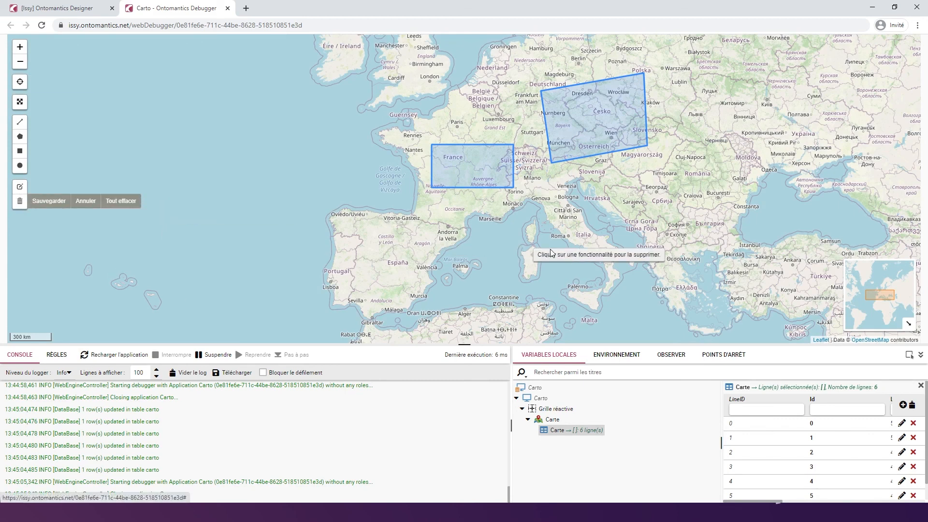
{"action": "left_click", "coordinate": [444, 183]}
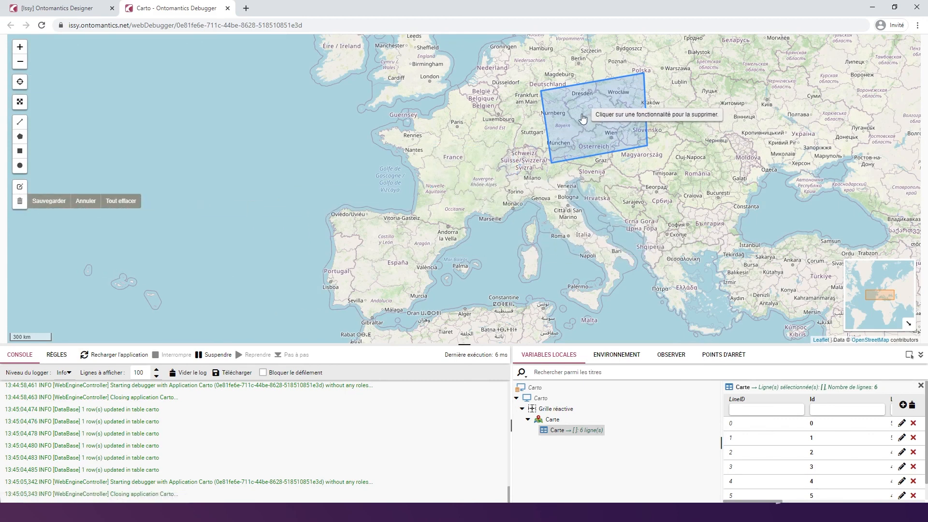
{"action": "left_click", "coordinate": [585, 116]}
{"action": "left_click", "coordinate": [49, 200]}
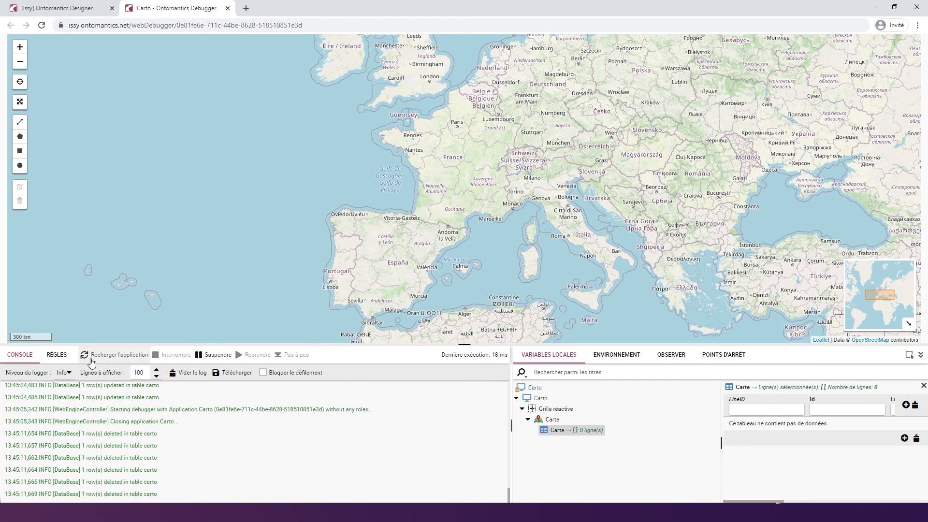
{"action": "left_click", "coordinate": [96, 354]}
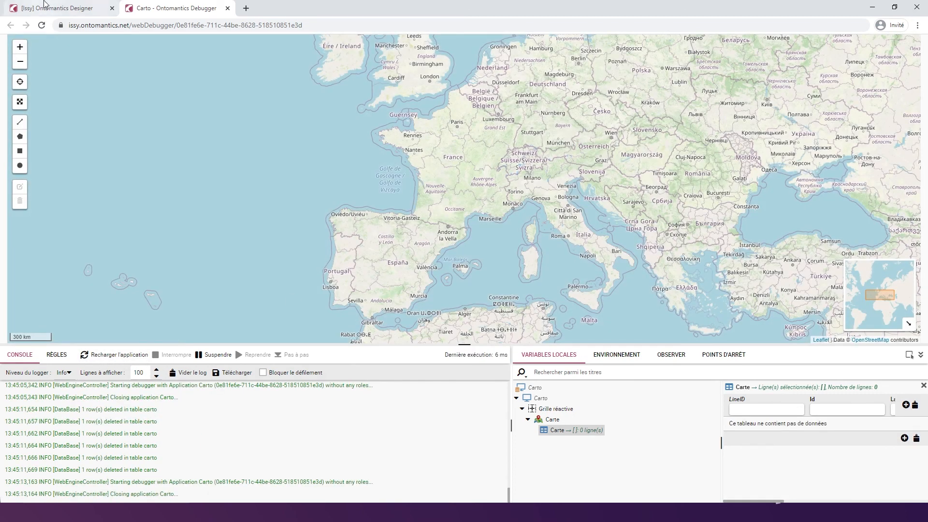
- Switch to the Ontomantics Designer, collapse default Polygon's triggers and view the functions available for the Rayon du cercle field
{"action": "left_click", "coordinate": [47, 6]}
{"action": "left_click", "coordinate": [29, 233]}
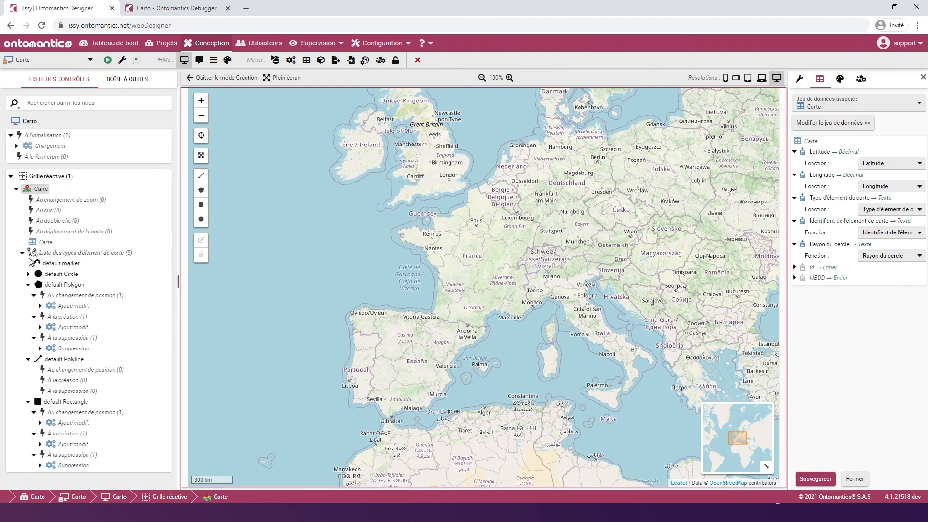
{"action": "left_click", "coordinate": [28, 285]}
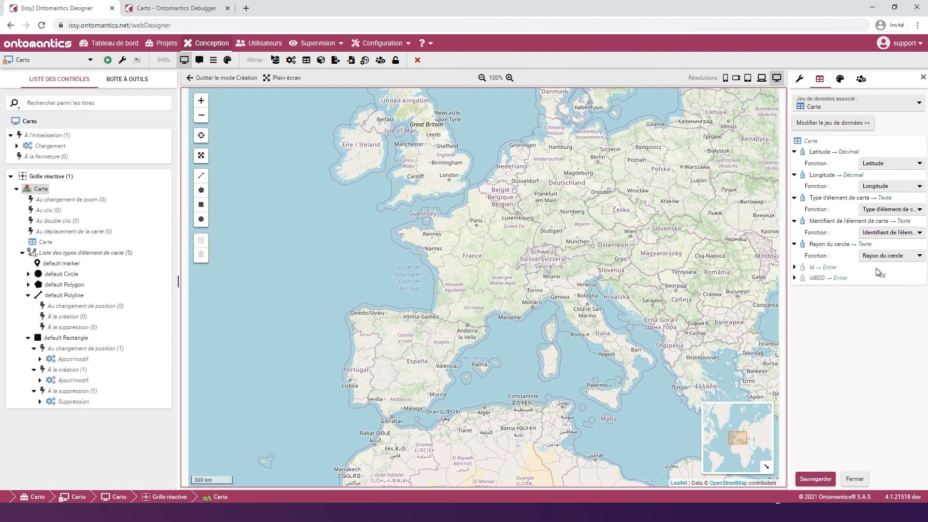
{"action": "left_click", "coordinate": [884, 256]}
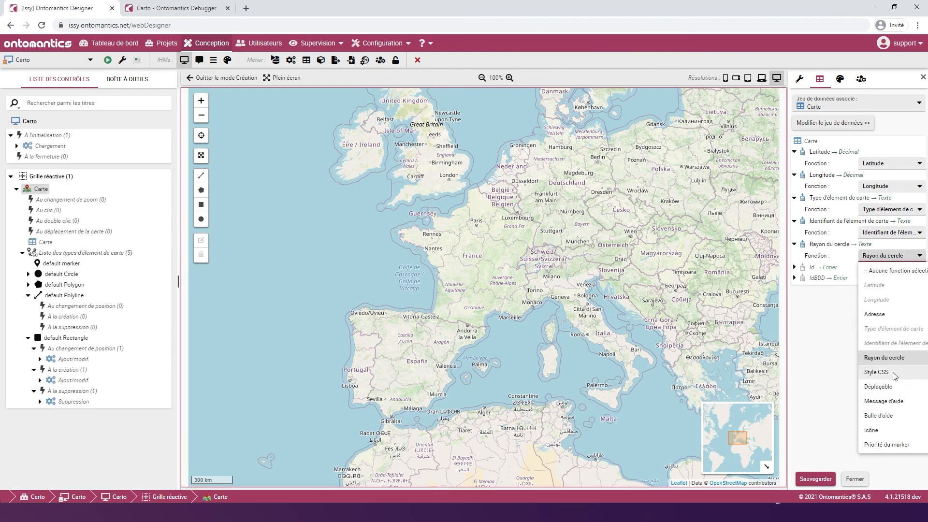